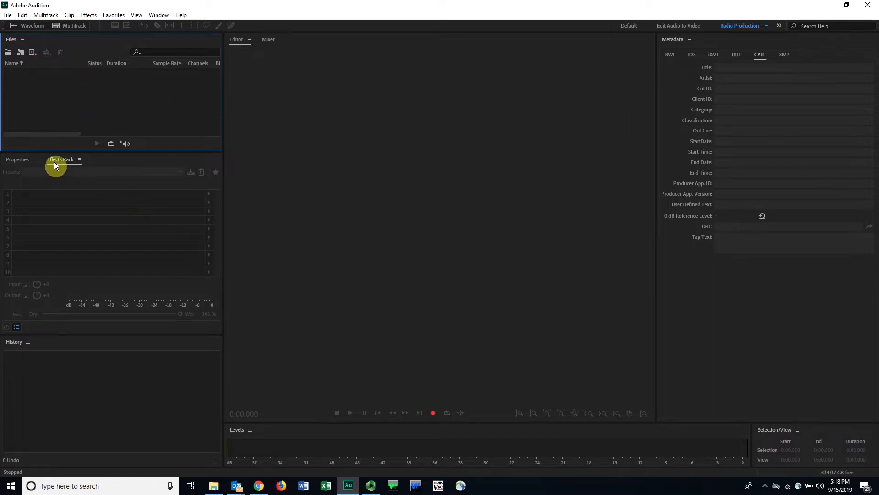
# Step: Switch the workspace layout to Classic
pyautogui.click(31, 162)
pyautogui.click(67, 160)
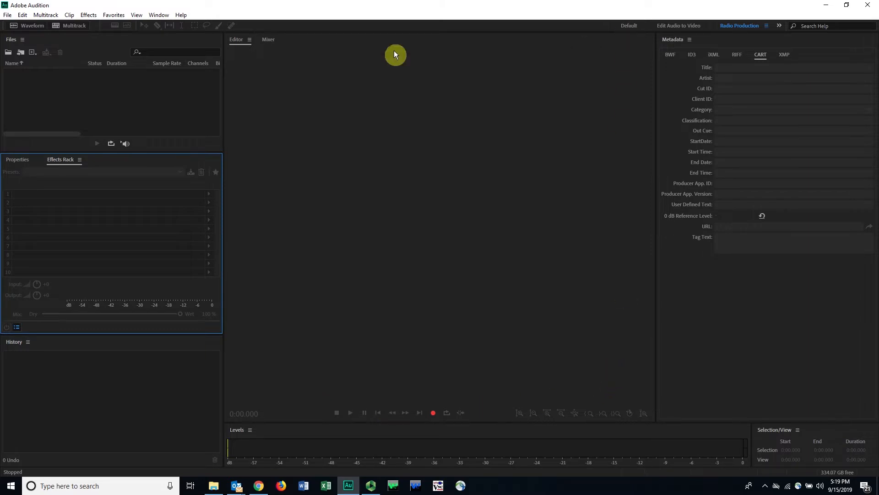
pyautogui.click(166, 17)
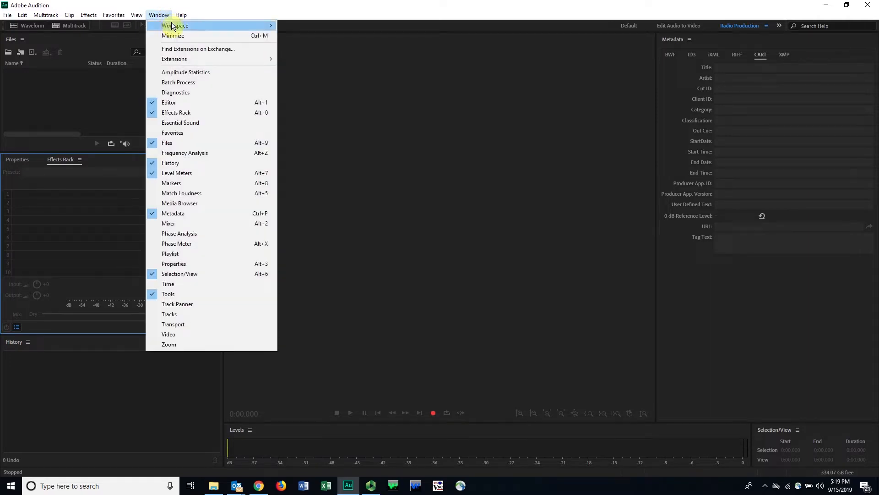
pyautogui.moveTo(172, 27)
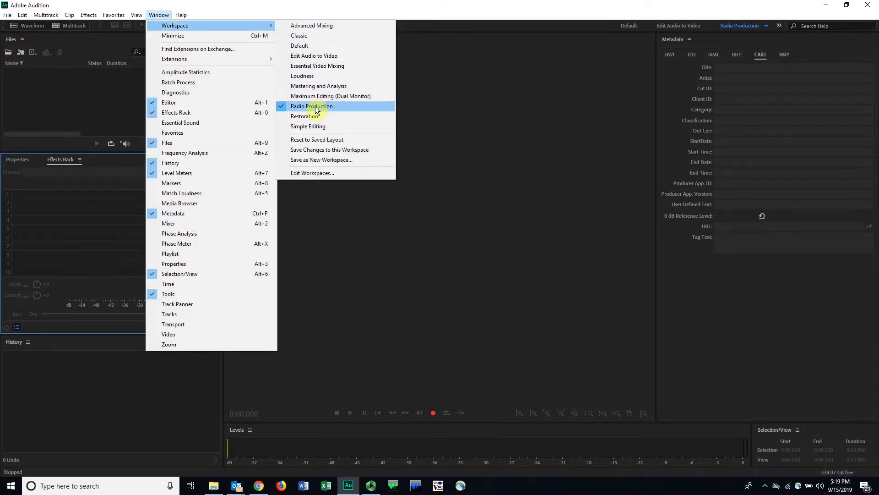
pyautogui.click(301, 35)
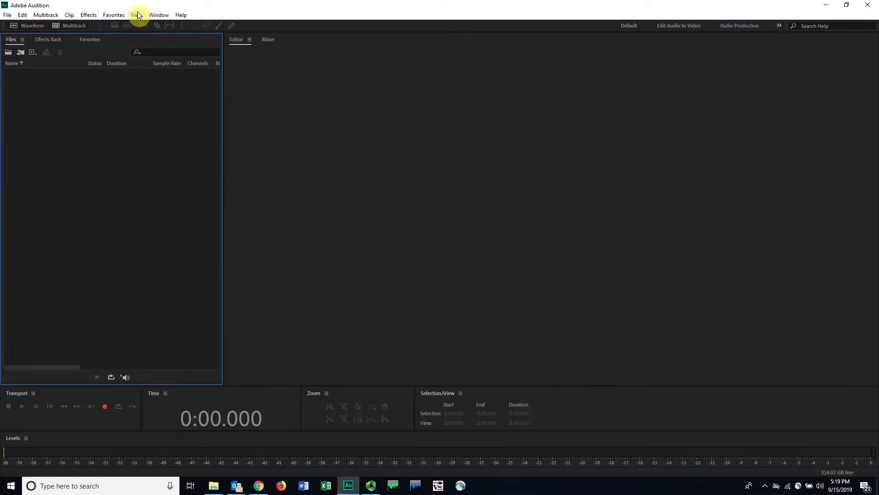
# Step: Switch the workspace layout to Default and review which panels are shown
pyautogui.click(158, 18)
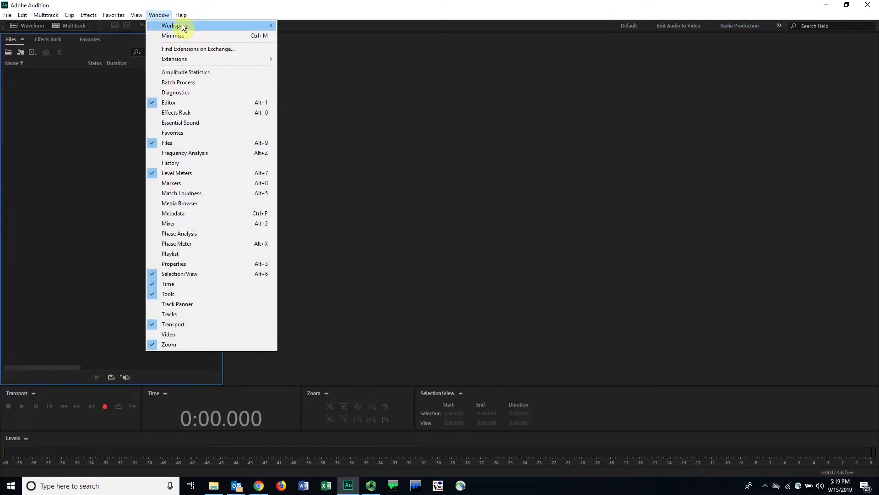
pyautogui.moveTo(268, 26)
pyautogui.click(319, 46)
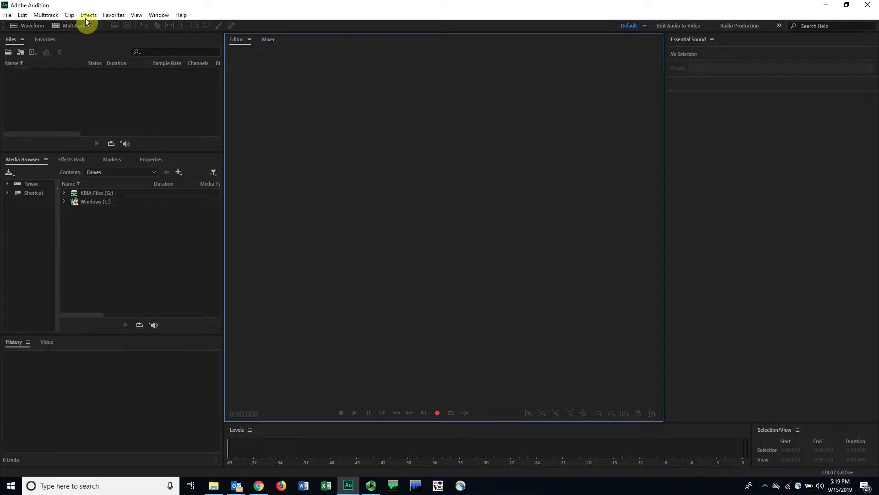
pyautogui.click(167, 15)
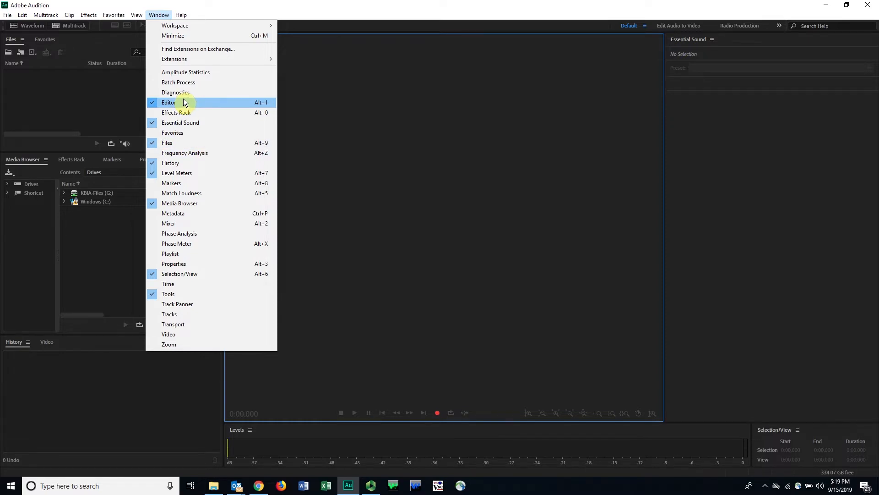
pyautogui.click(159, 14)
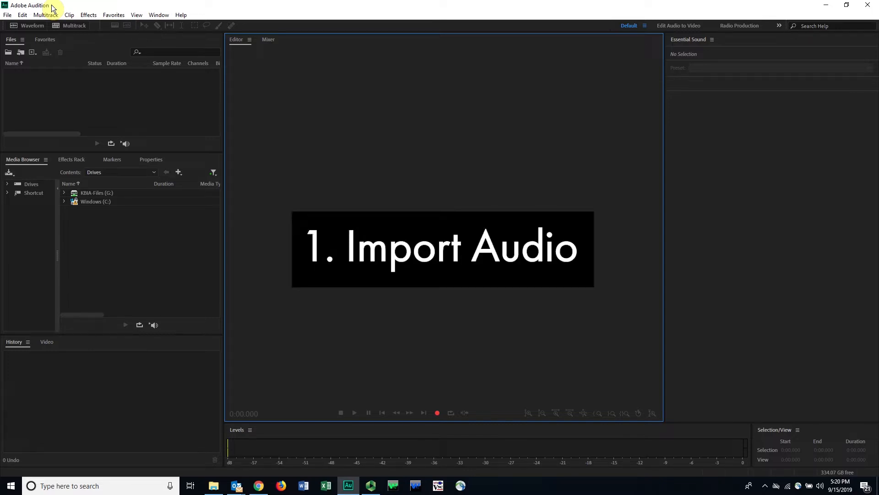
# Step: Import all five WAV files from the Bites & Nats folder inside Class materials
pyautogui.click(9, 15)
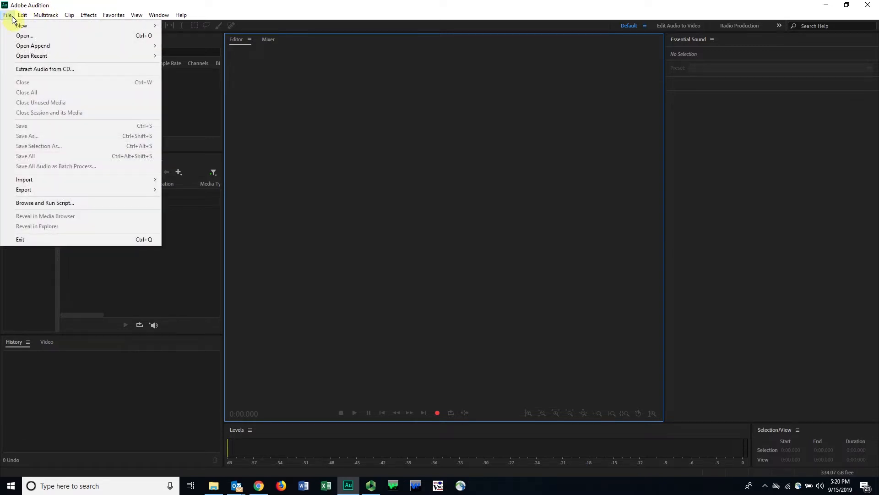
pyautogui.moveTo(34, 181)
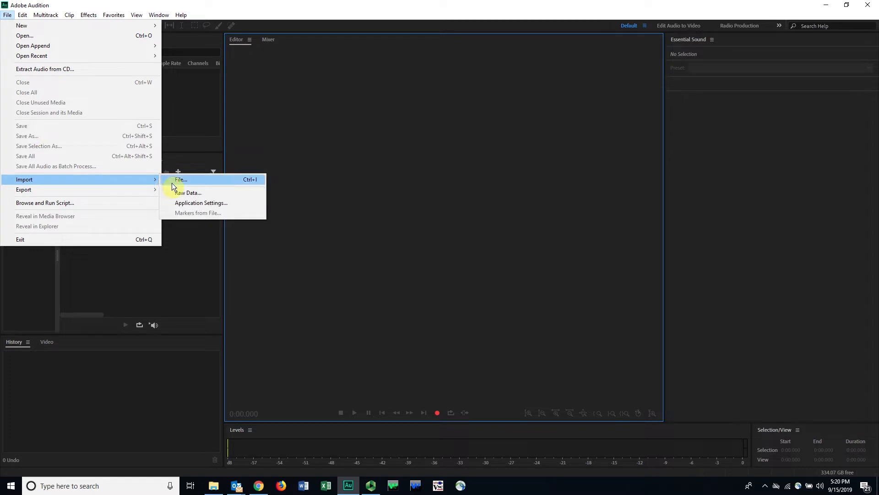
pyautogui.click(245, 179)
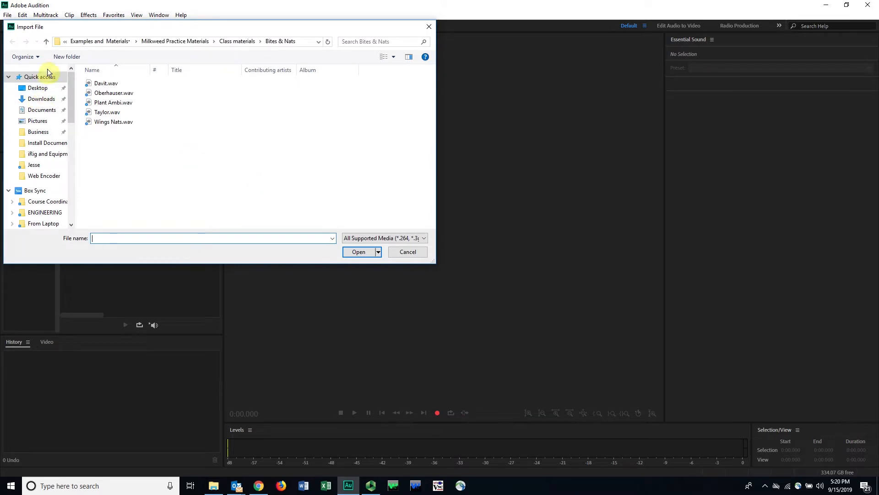
pyautogui.click(237, 41)
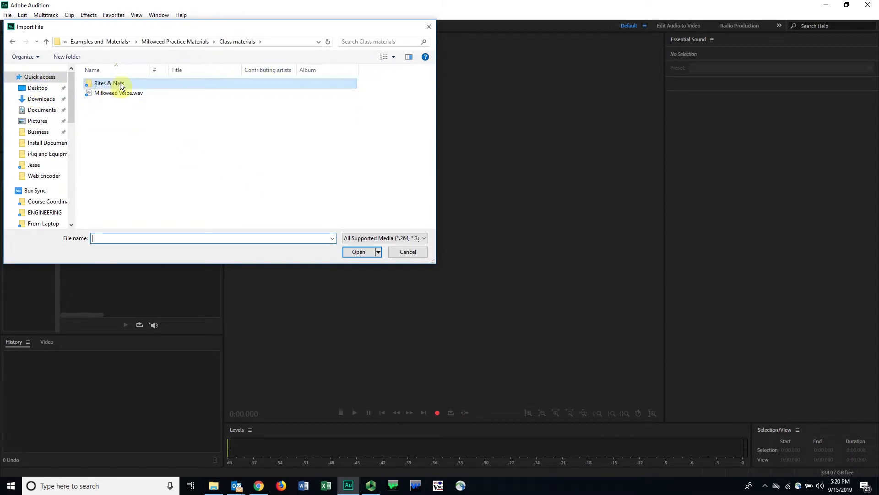
pyautogui.click(110, 94)
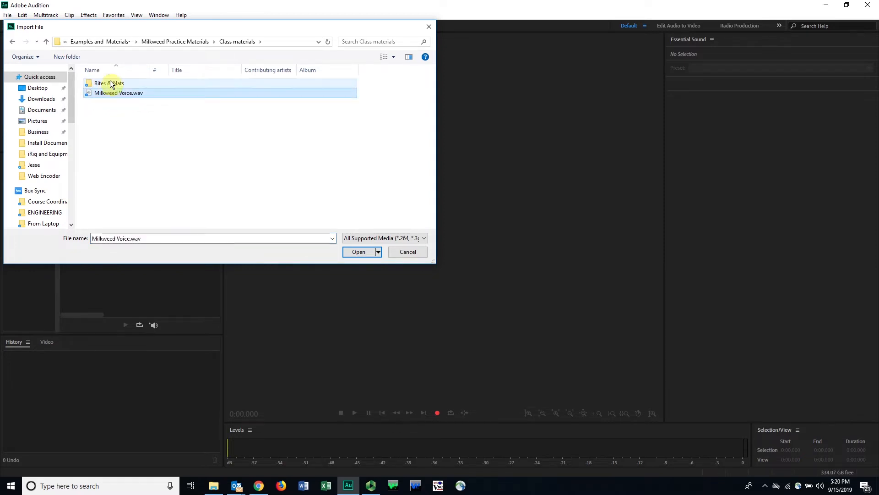
pyautogui.doubleClick(111, 84)
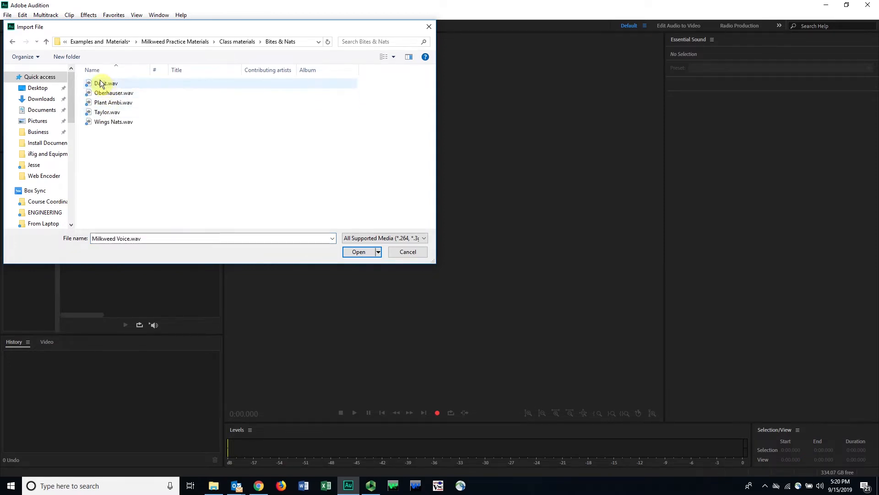
pyautogui.click(102, 84)
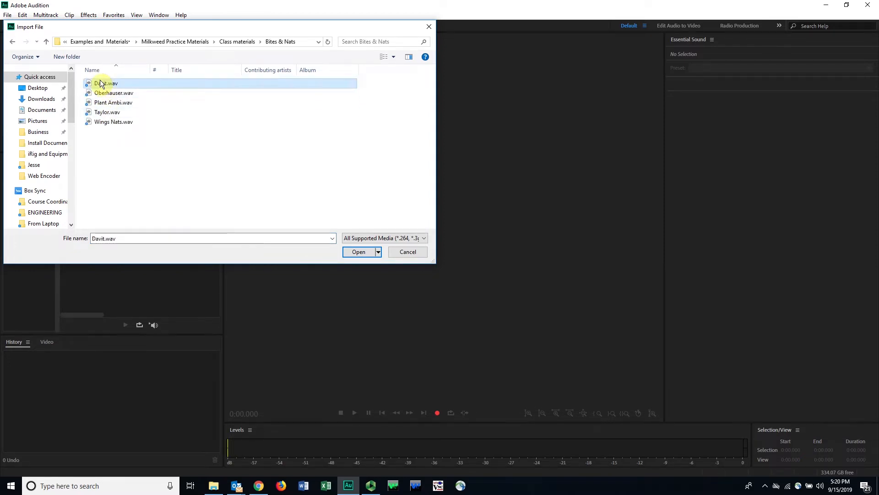
pyautogui.keyDown('shift'); pyautogui.click(112, 125); pyautogui.keyUp('shift')
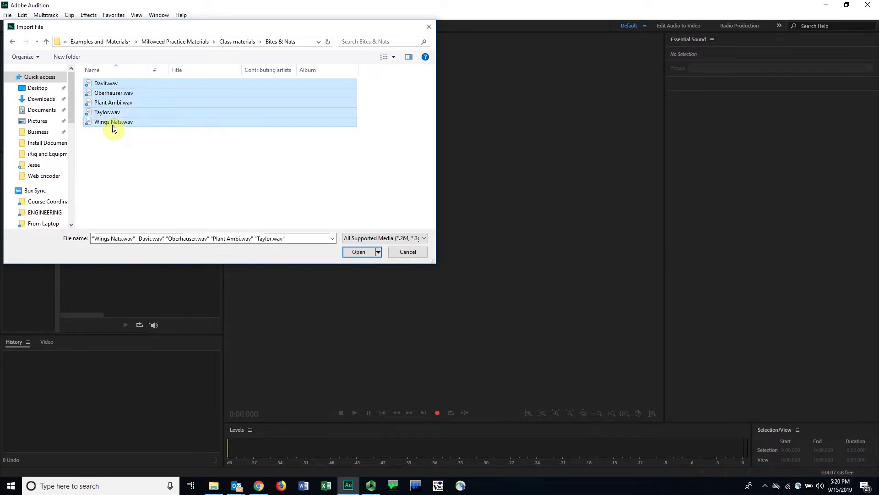
pyautogui.click(362, 251)
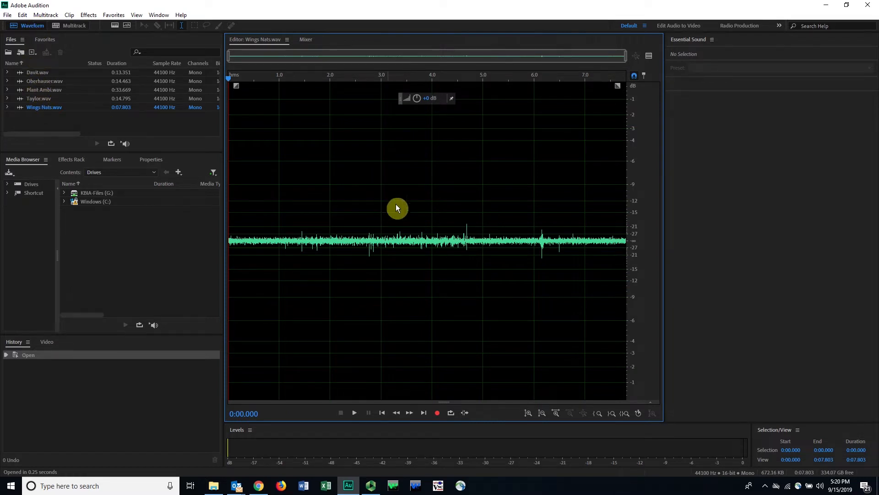
# Step: Inspect the Wings Nats.wav waveform by placing the playhead at several points, ending at about 4.7 s
pyautogui.click(273, 232)
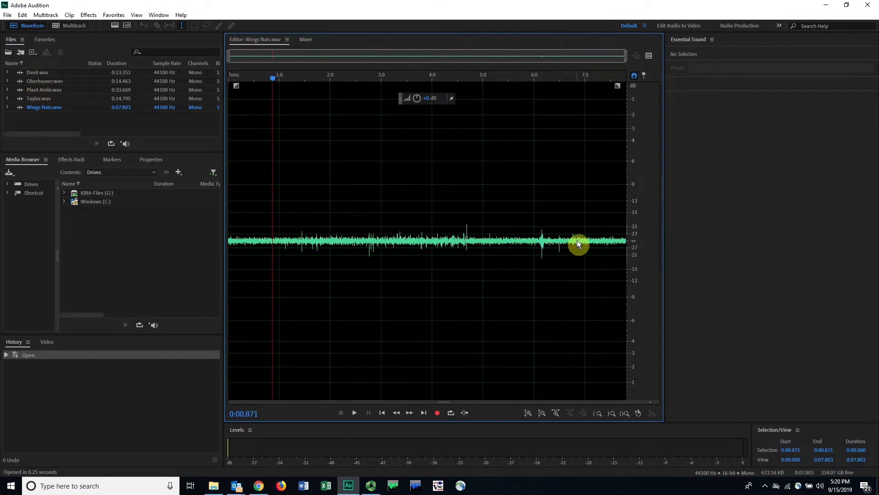
pyautogui.click(24, 23)
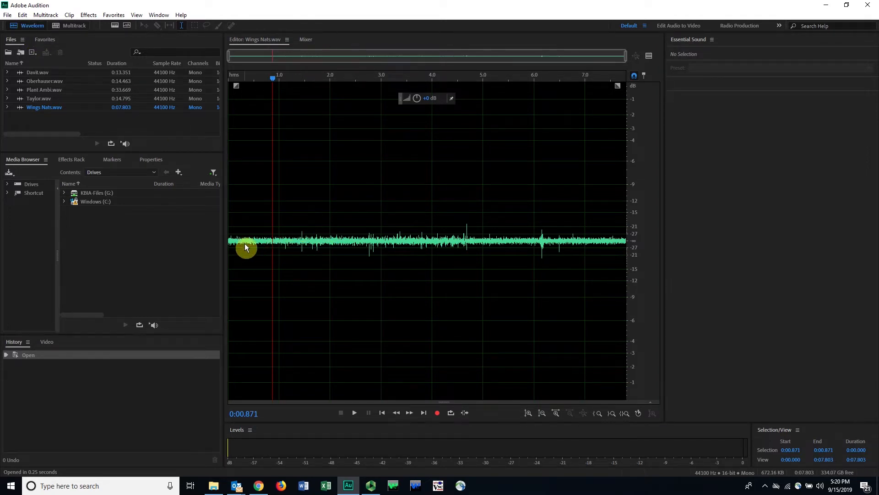
pyautogui.click(309, 239)
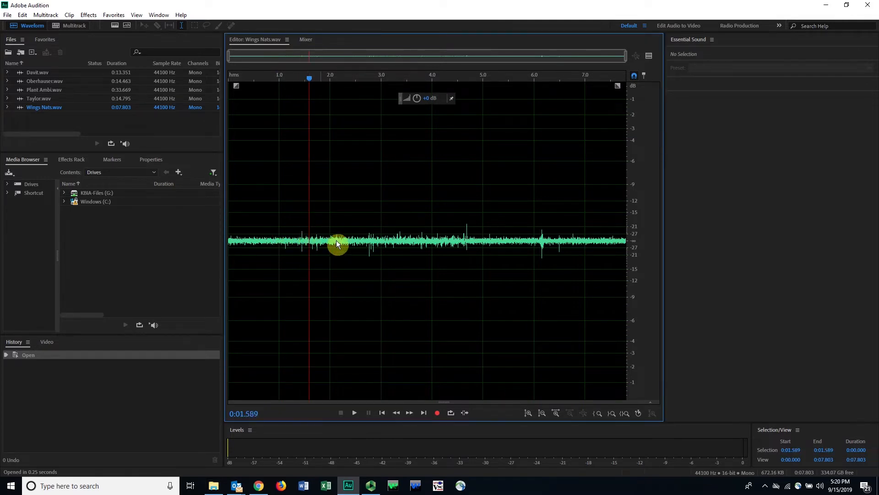
pyautogui.click(468, 244)
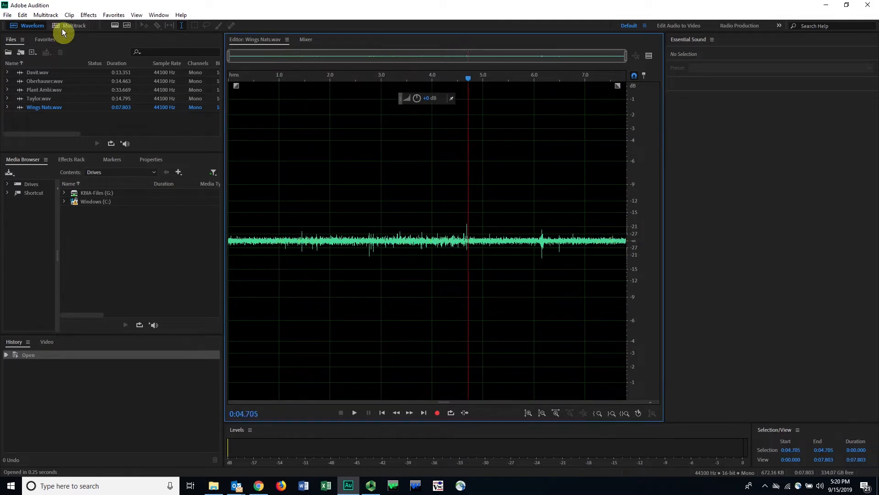
pyautogui.click(29, 25)
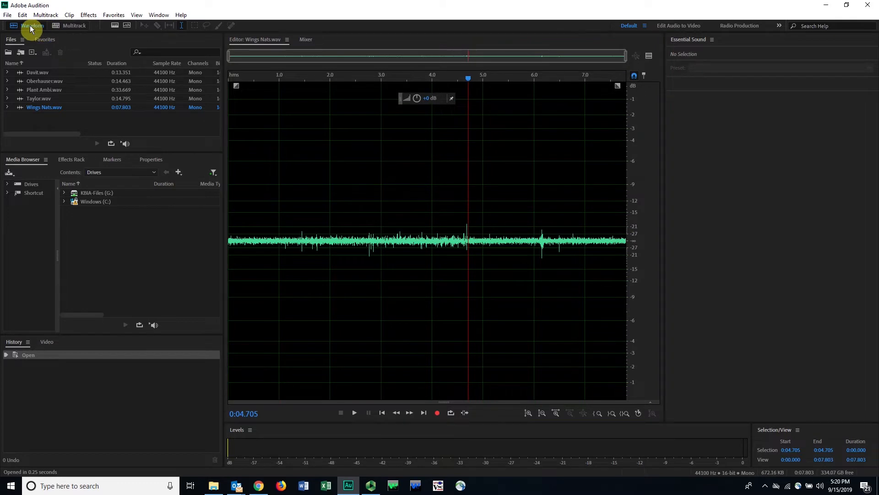
# Step: View the other four imported clips in turn in the waveform editor, ending with Davit.wav and its playhead at about 12.15 s
pyautogui.doubleClick(47, 99)
pyautogui.doubleClick(43, 89)
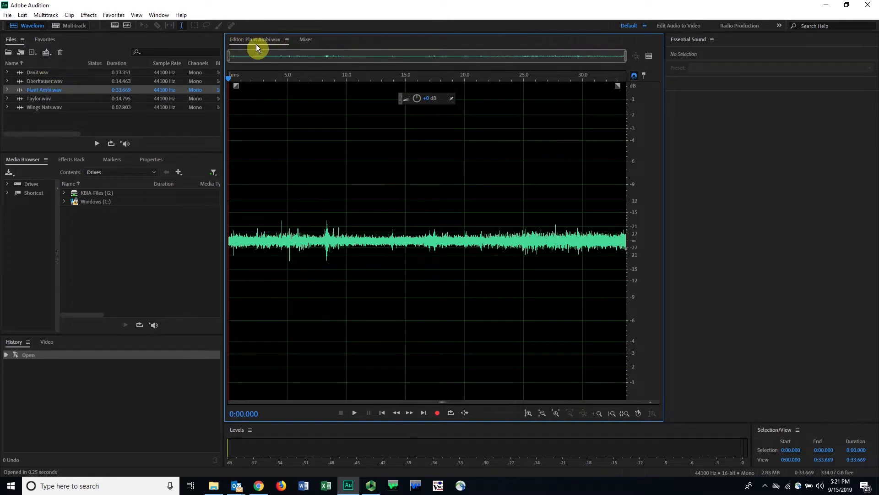
pyautogui.click(63, 81)
pyautogui.doubleClick(62, 81)
pyautogui.doubleClick(48, 72)
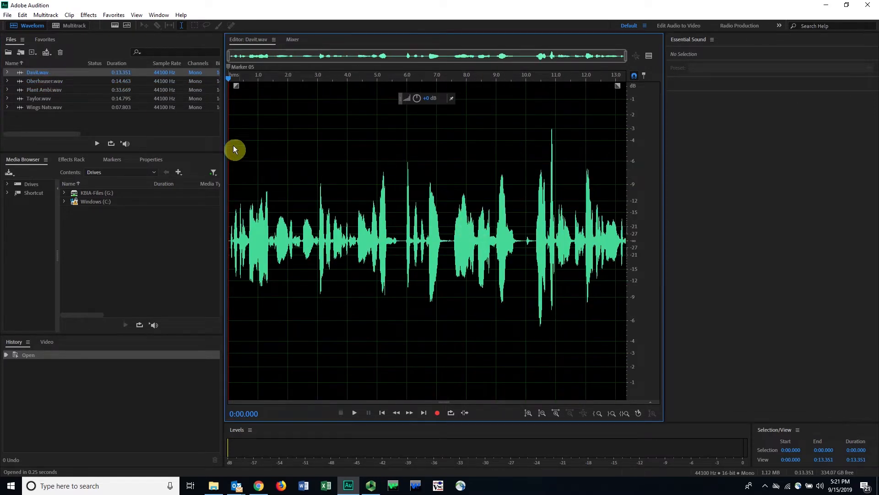
pyautogui.click(590, 216)
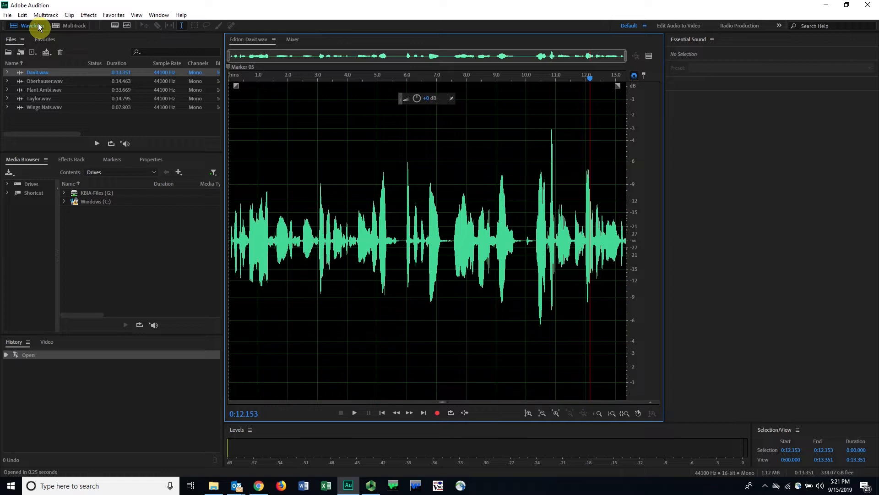
# Step: Start a new multitrack session named Milkweed Practice, keeping the Desktop as its folder location
pyautogui.click(72, 25)
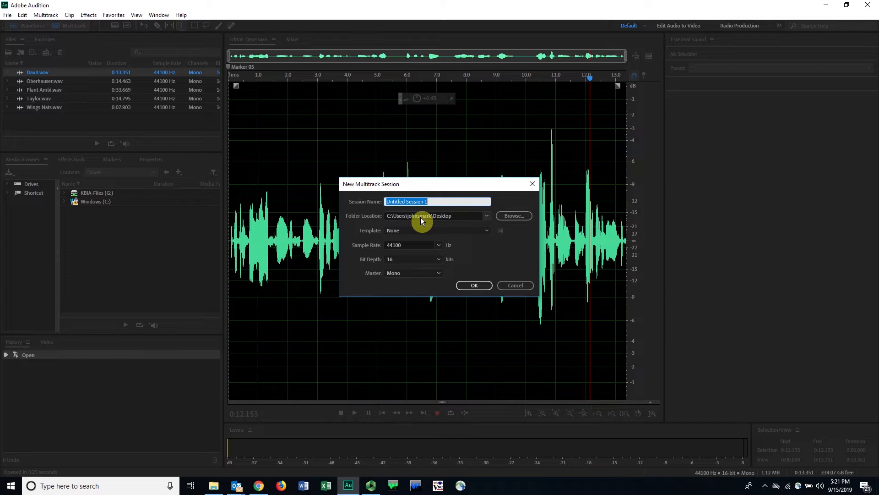
pyautogui.write('Milkweed Practice')
pyautogui.click(505, 217)
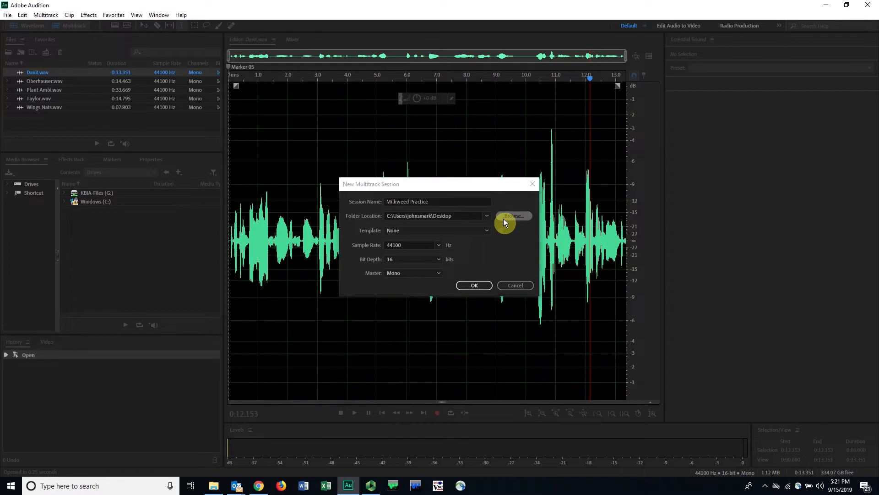
pyautogui.click(414, 252)
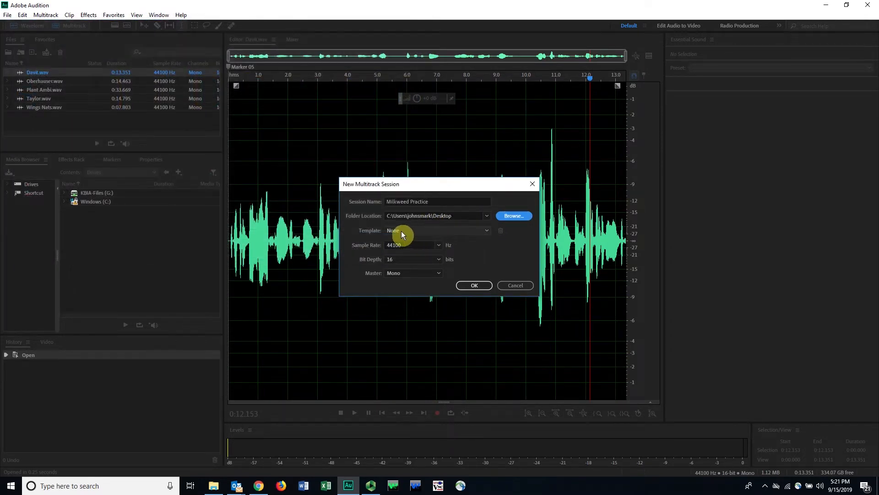
# Step: Review the new session's sample rate, bit depth and master options, keeping 44100 Hz, 16 bits and Mono
pyautogui.click(437, 248)
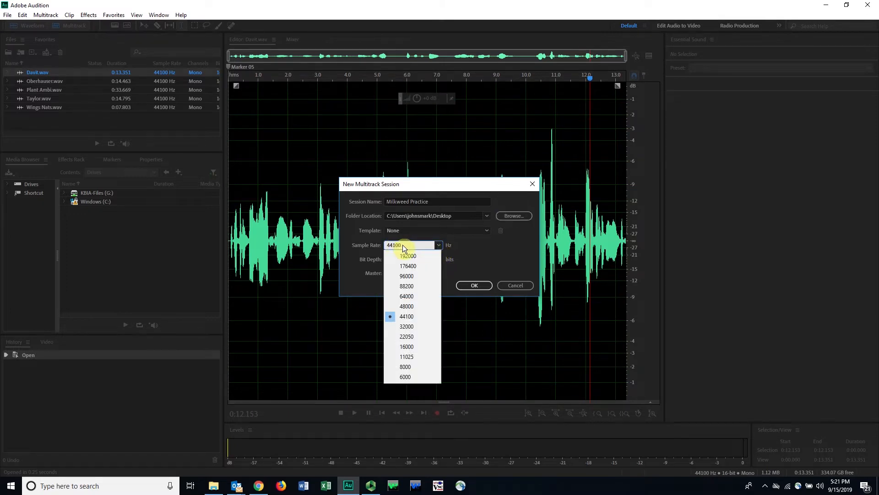
pyautogui.click(437, 244)
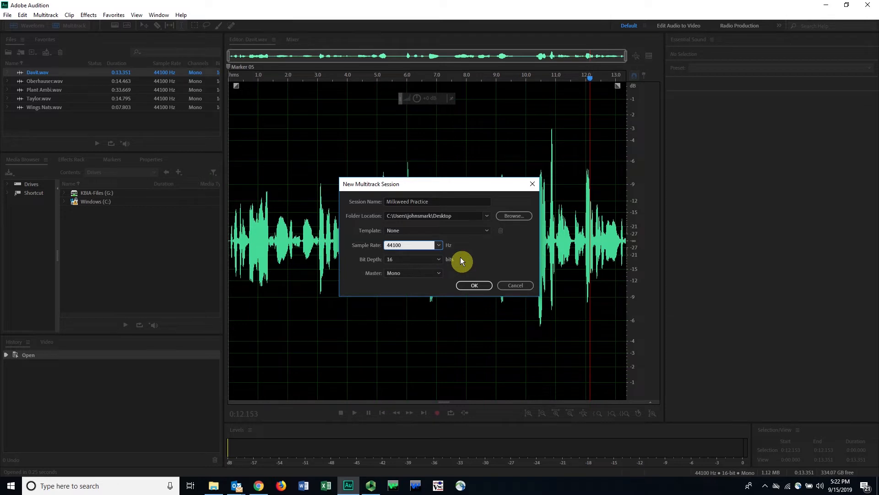
pyautogui.click(438, 246)
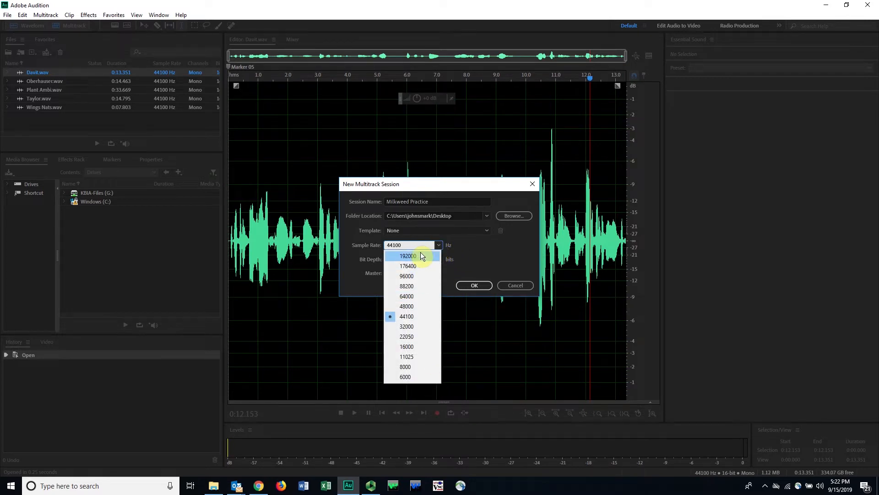
pyautogui.click(452, 244)
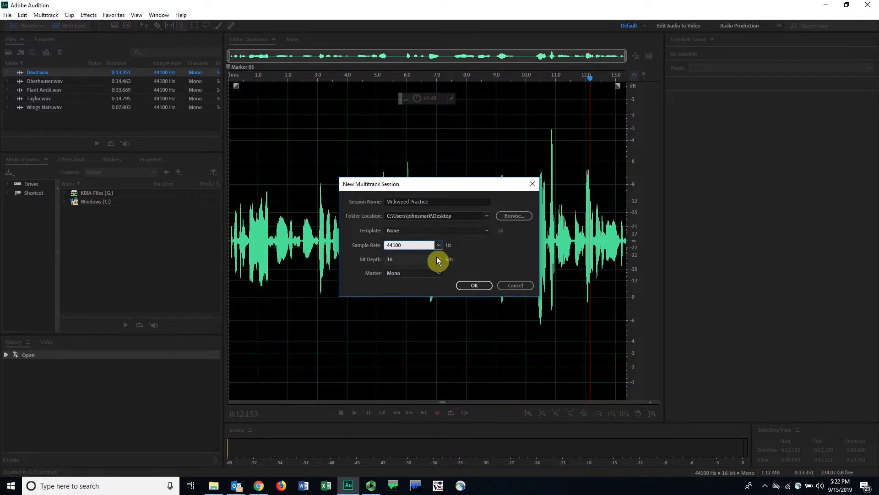
pyautogui.click(436, 257)
pyautogui.click(471, 260)
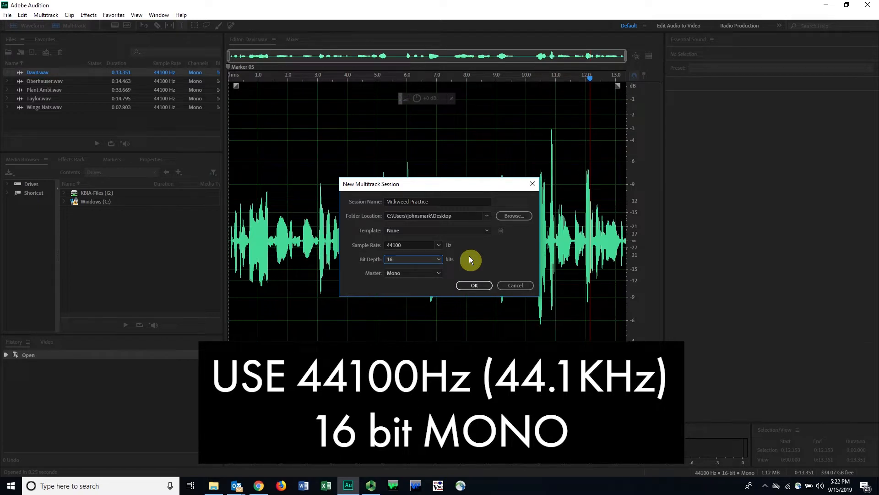
pyautogui.click(438, 273)
pyautogui.click(439, 273)
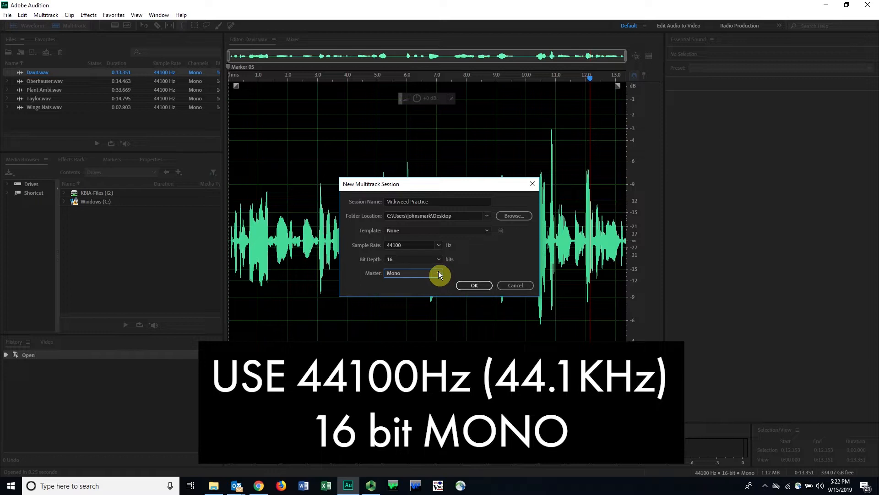
pyautogui.click(474, 286)
pyautogui.click(440, 200)
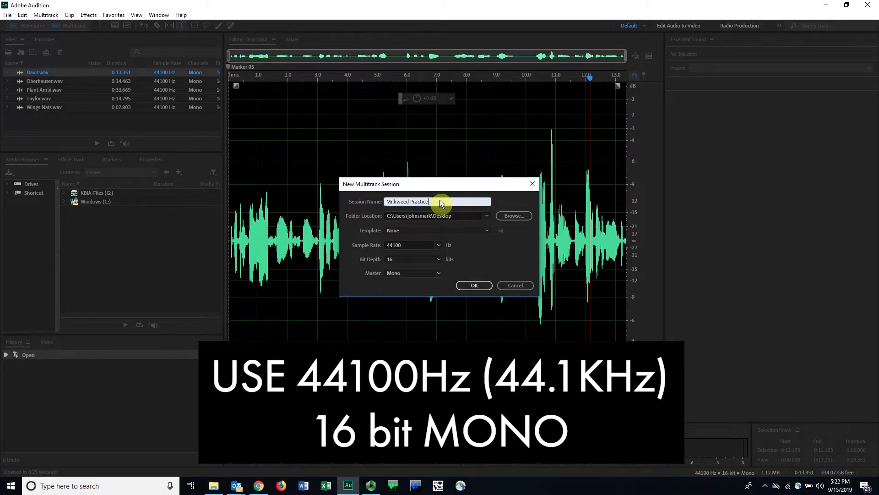
# Step: Create the Milkweed Practice multitrack session at 44100 Hz, 16 bits, with a Mono master
pyautogui.click(420, 246)
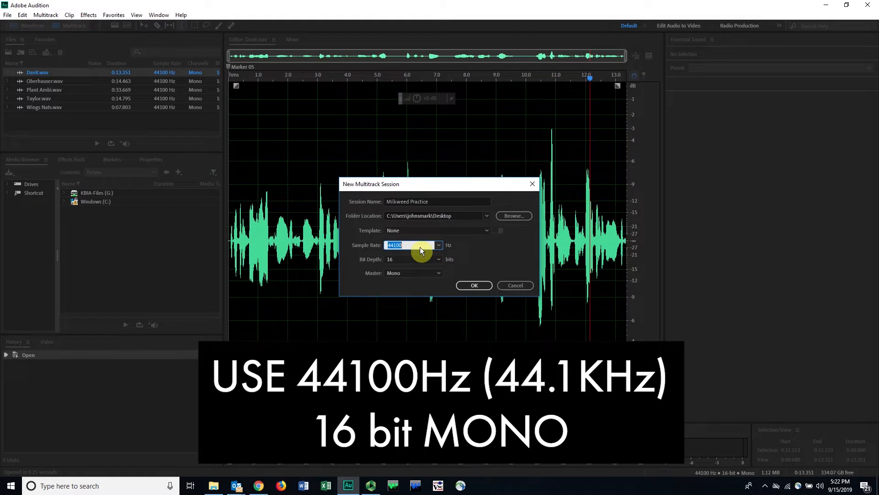
pyautogui.click(428, 260)
pyautogui.click(428, 259)
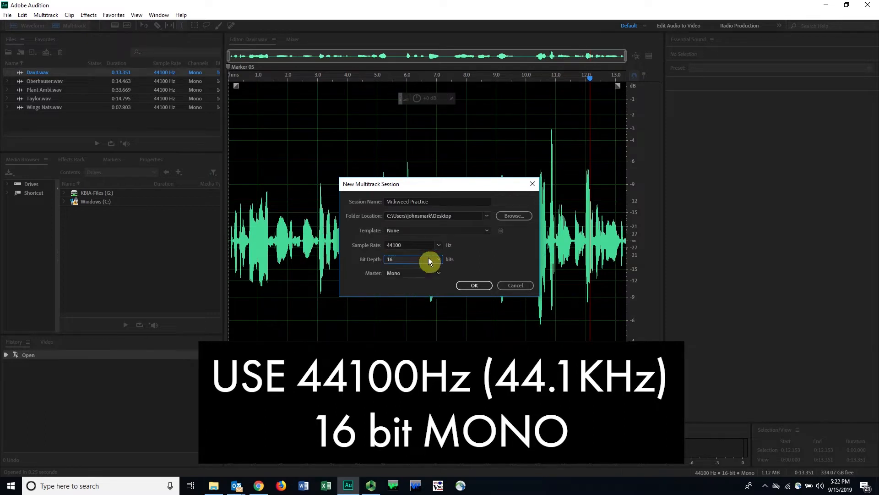
pyautogui.click(469, 285)
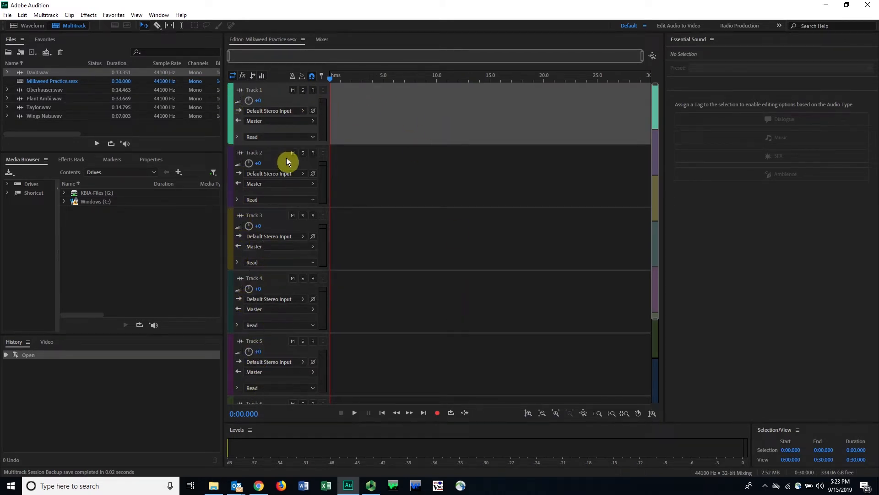
# Step: Mark a time selection from about 12.1 s to 24.5 s on the empty timeline and clear it again
pyautogui.moveTo(340, 76); pyautogui.dragTo(591, 73)
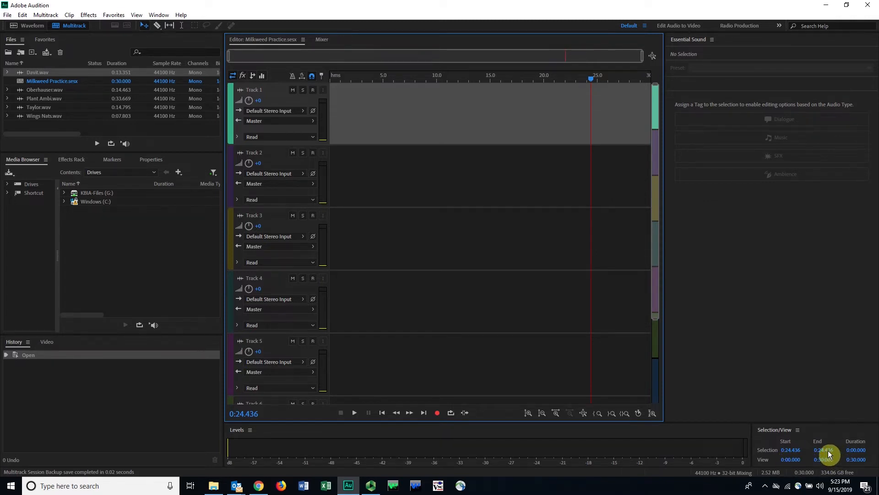
pyautogui.click(590, 78)
pyautogui.moveTo(590, 80); pyautogui.dragTo(460, 88)
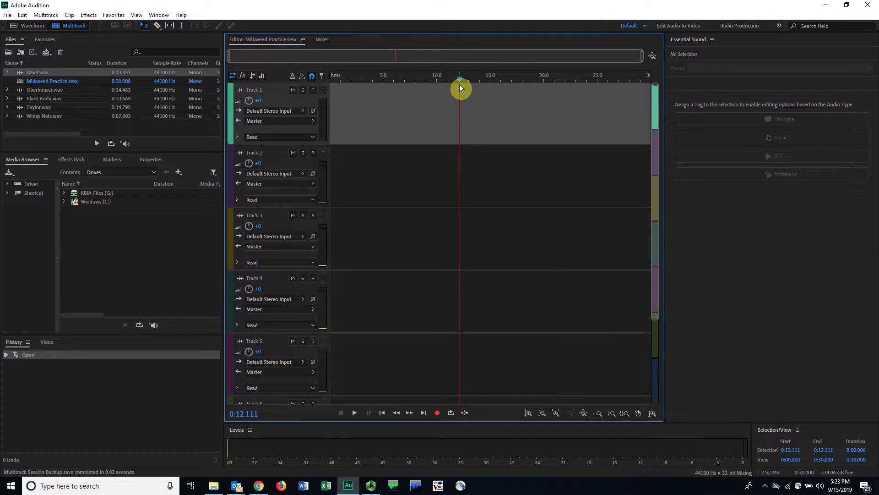
pyautogui.hotkey('shift', 'End')
pyautogui.moveTo(468, 79); pyautogui.dragTo(592, 73)
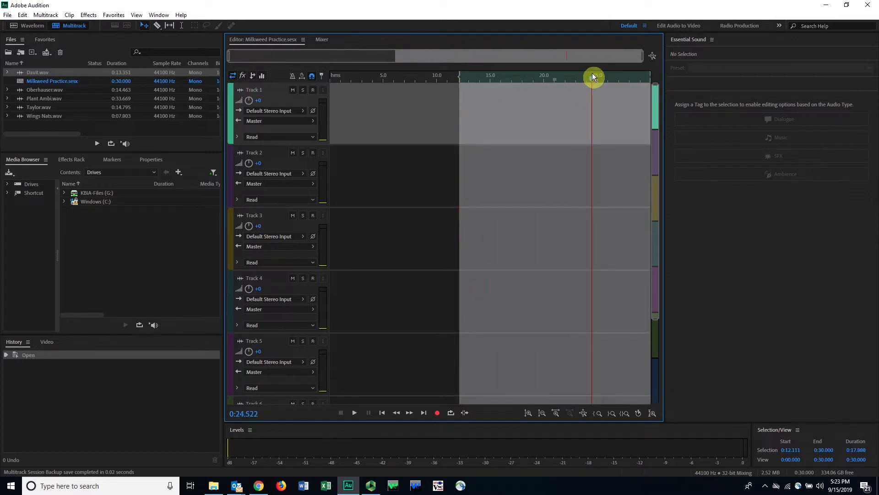
pyautogui.keyDown('shift'); pyautogui.click(592, 72); pyautogui.keyUp('shift')
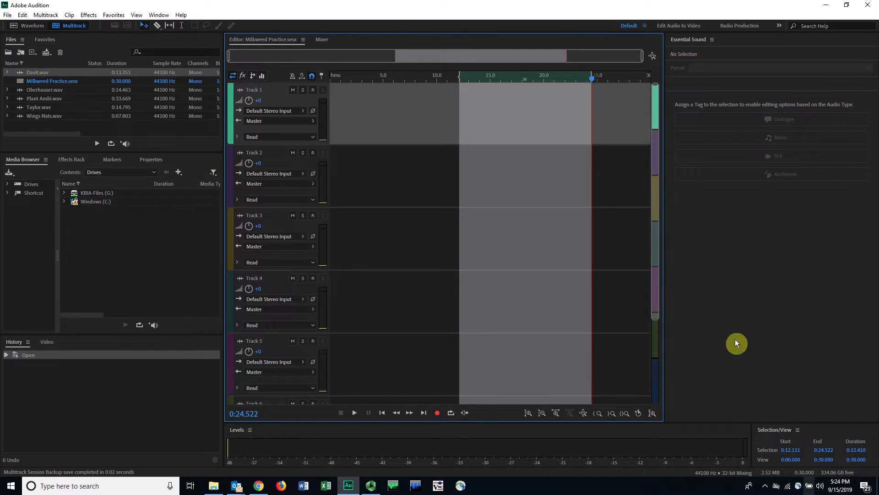
pyautogui.click(394, 134)
pyautogui.moveTo(387, 115); pyautogui.dragTo(577, 299)
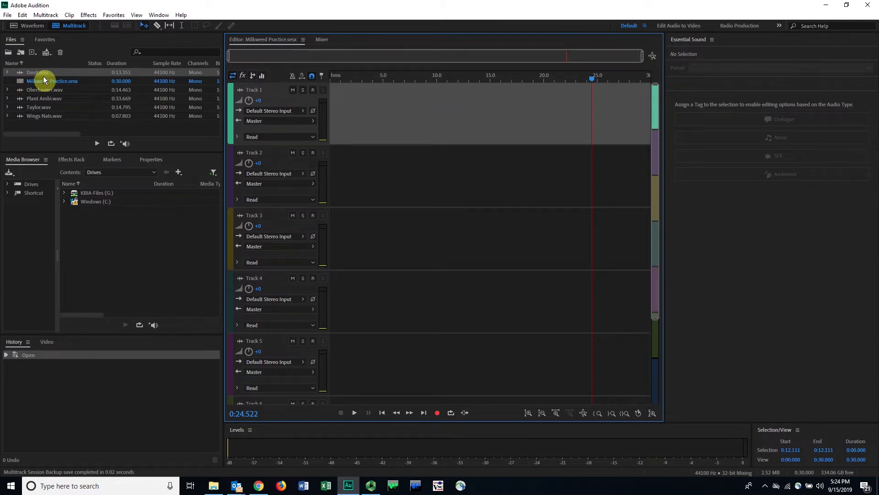
# Step: Rename the first track Narration and the second track Davit
pyautogui.click(259, 90)
pyautogui.write('Narration')
pyautogui.click(269, 149)
pyautogui.click(266, 150)
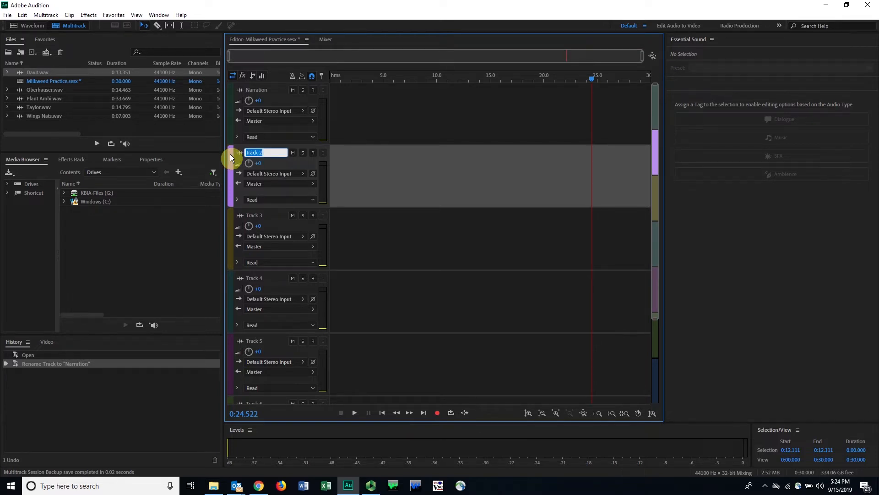
pyautogui.write('Davit')
# Step: Rename the third track Oberhauser and the fourth track Taylor
pyautogui.click(258, 216)
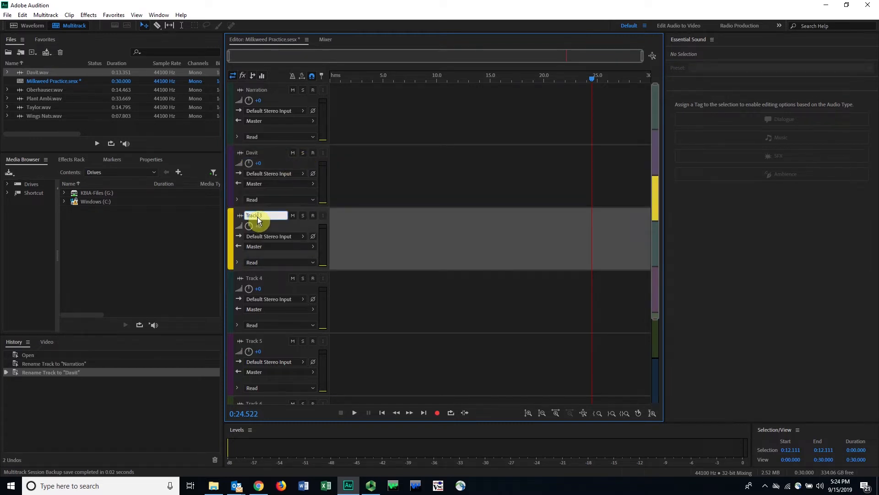
pyautogui.write('Oberhauser')
pyautogui.click(263, 277)
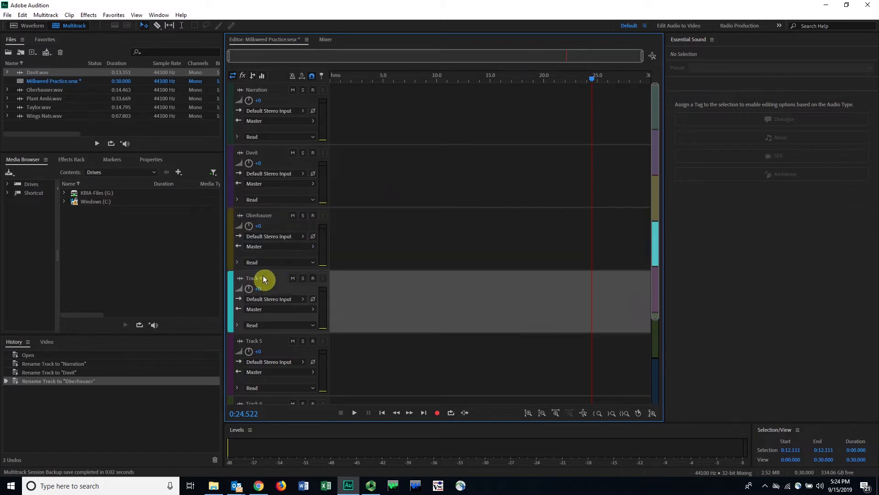
pyautogui.write('Taylor')
# Step: Rename the fifth track Nats and the sixth track Ambi
pyautogui.click(255, 341)
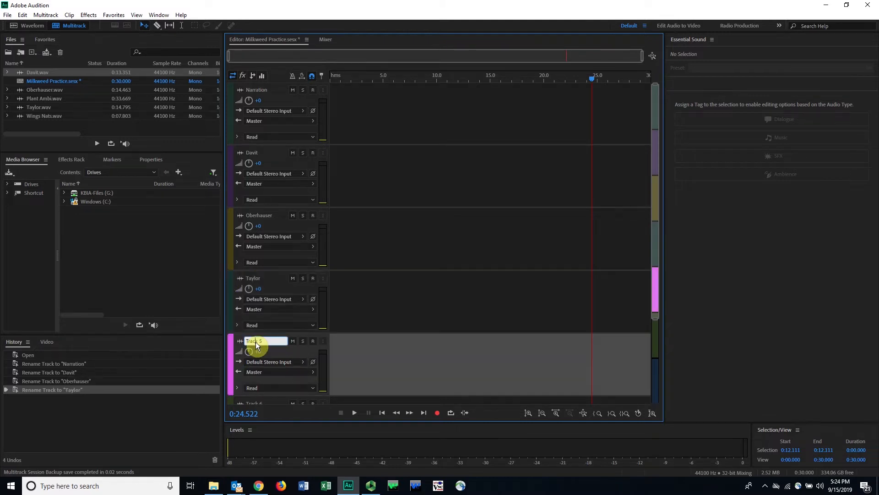
pyautogui.write('Nats')
pyautogui.scroll(-1, 395, 296)
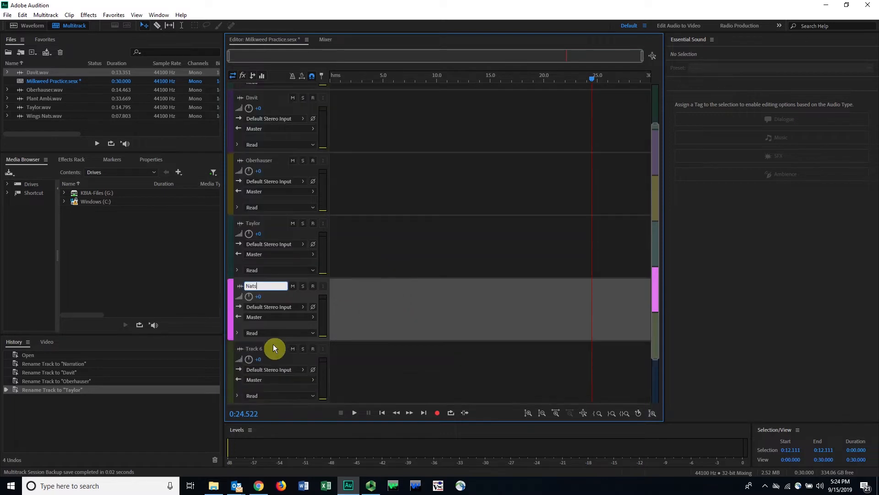
pyautogui.click(260, 350)
pyautogui.write('Ambi')
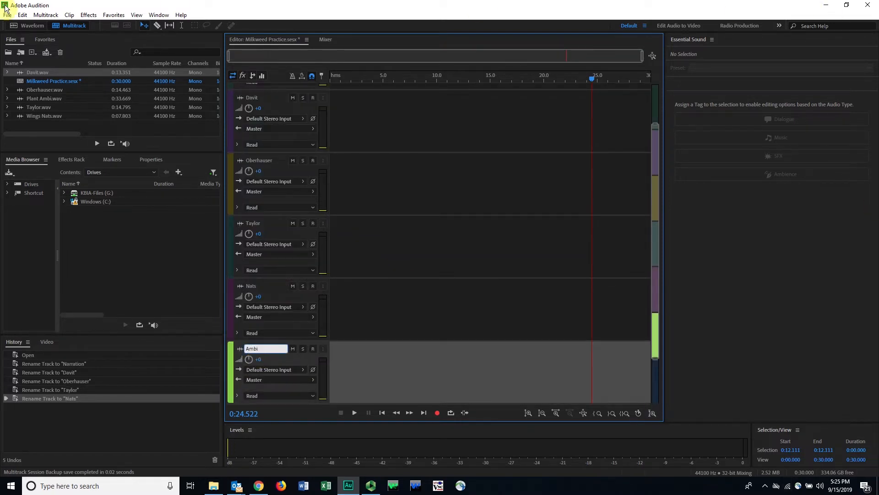
pyautogui.click(493, 274)
pyautogui.click(353, 381)
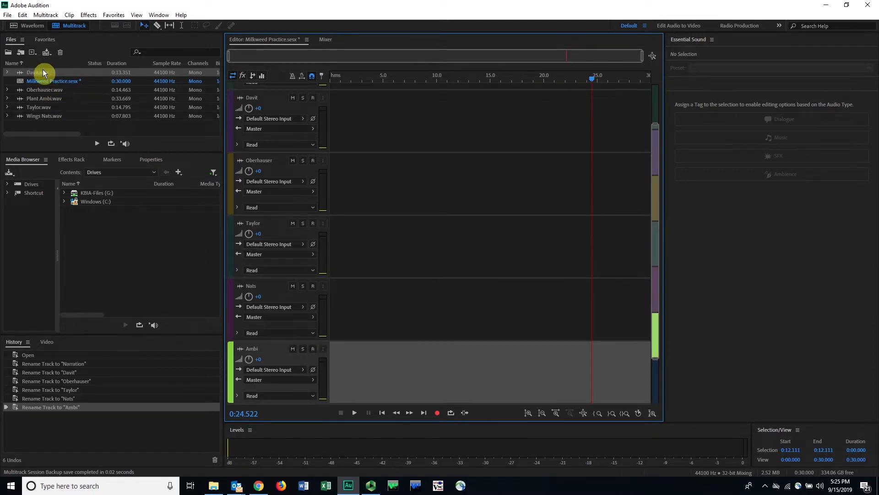
# Step: Place the Plant Ambi, Wings Nats, Taylor, Oberhauser and Davit clips at the start of their matching tracks
pyautogui.click(43, 100)
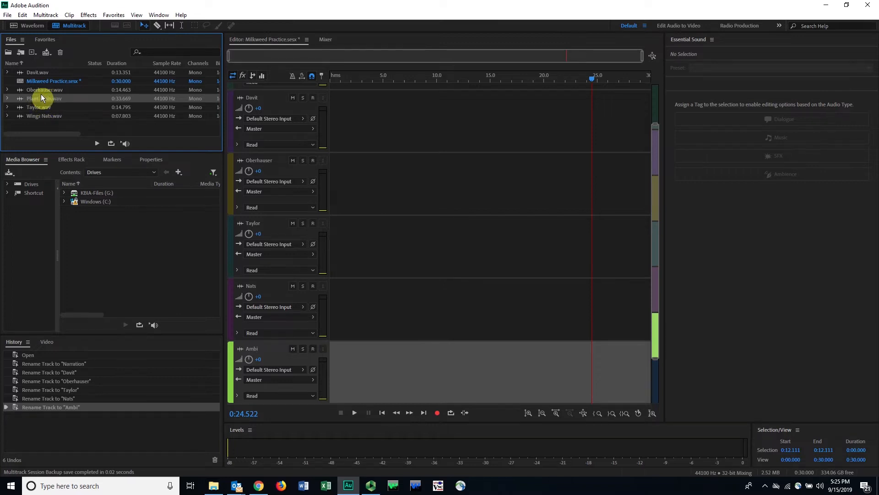
pyautogui.moveTo(36, 97); pyautogui.dragTo(325, 379)
pyautogui.moveTo(45, 116); pyautogui.dragTo(326, 243)
pyautogui.moveTo(40, 90); pyautogui.dragTo(305, 175)
pyautogui.moveTo(38, 72); pyautogui.dragTo(332, 118)
pyautogui.scroll(1, 610, 216)
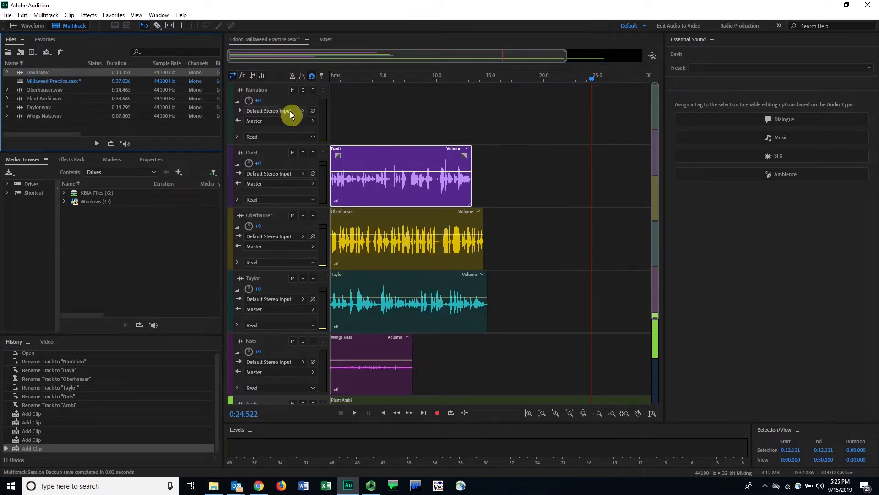
# Step: Import Milkweed Voice.wav from the Class materials folder and place it at the start of the Narration track
pyautogui.click(350, 120)
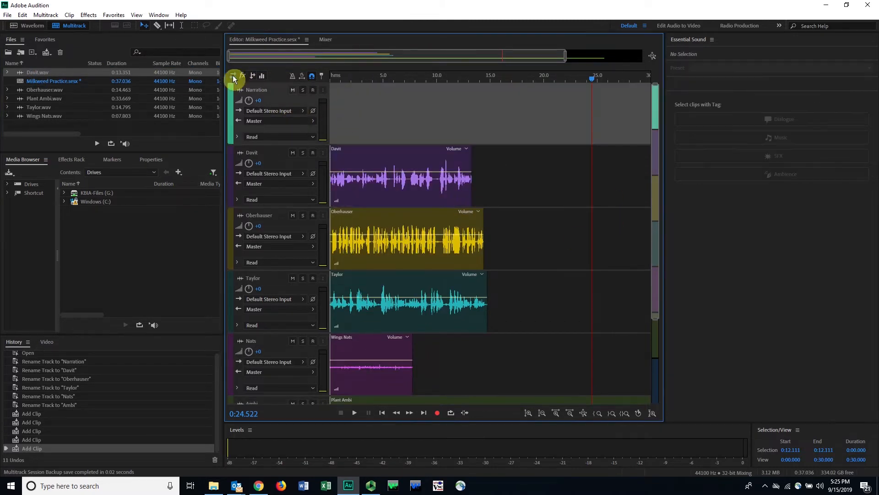
pyautogui.click(8, 15)
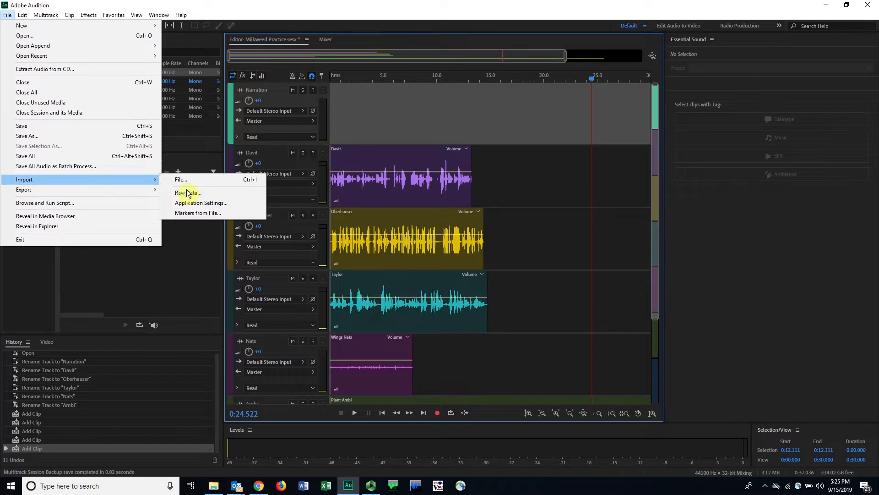
pyautogui.click(193, 184)
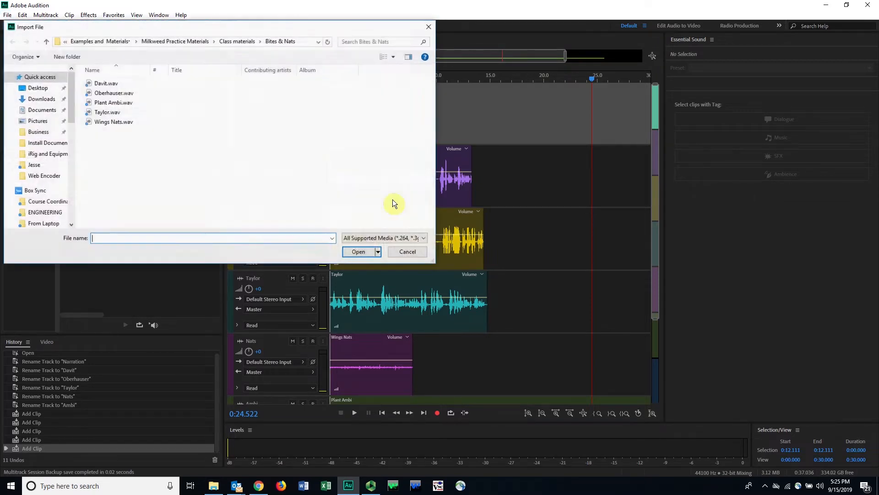
pyautogui.click(237, 41)
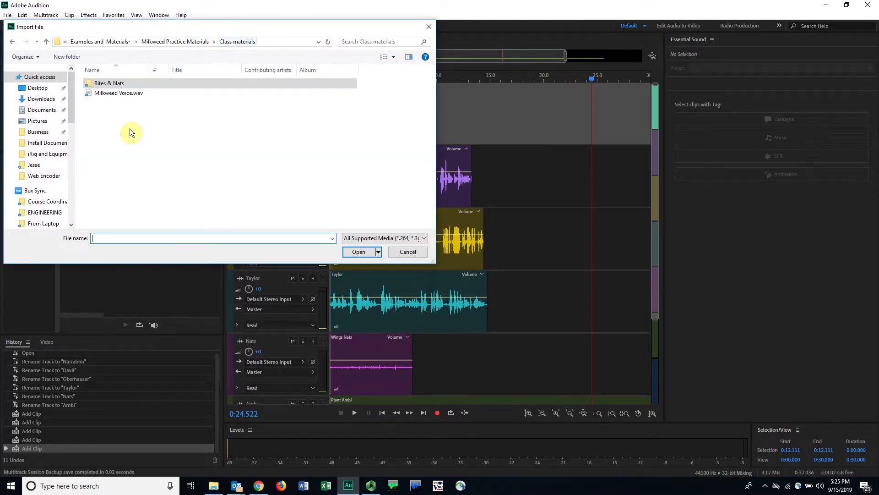
pyautogui.click(98, 93)
pyautogui.doubleClick(98, 92)
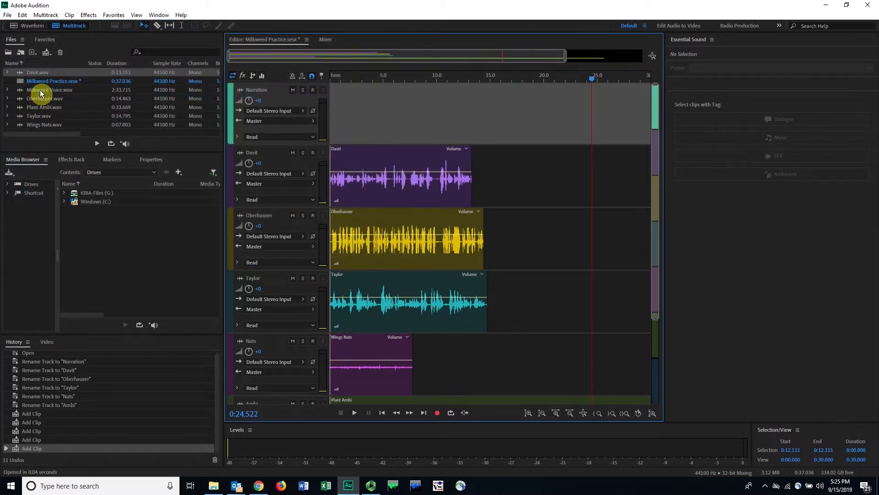
pyautogui.click(56, 89)
pyautogui.moveTo(52, 90); pyautogui.dragTo(360, 94)
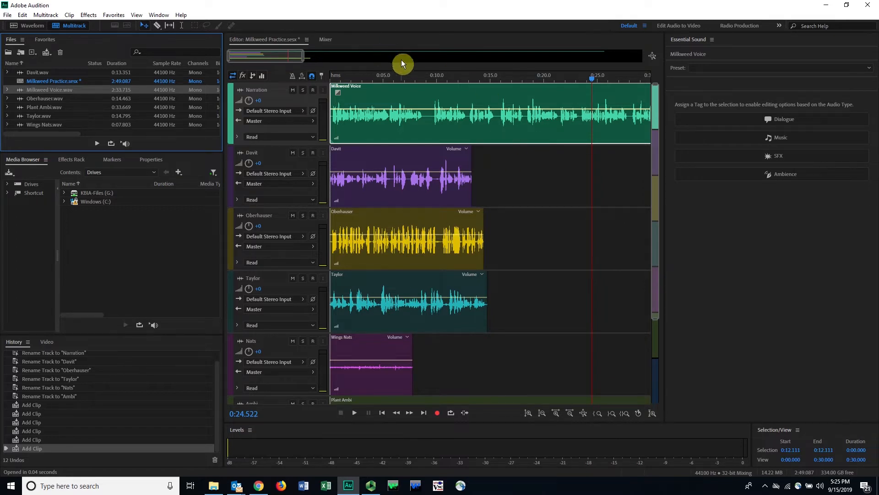
# Step: Scrub the playhead through roughly the first 9 seconds of the timeline and return it to the start
pyautogui.click(427, 79)
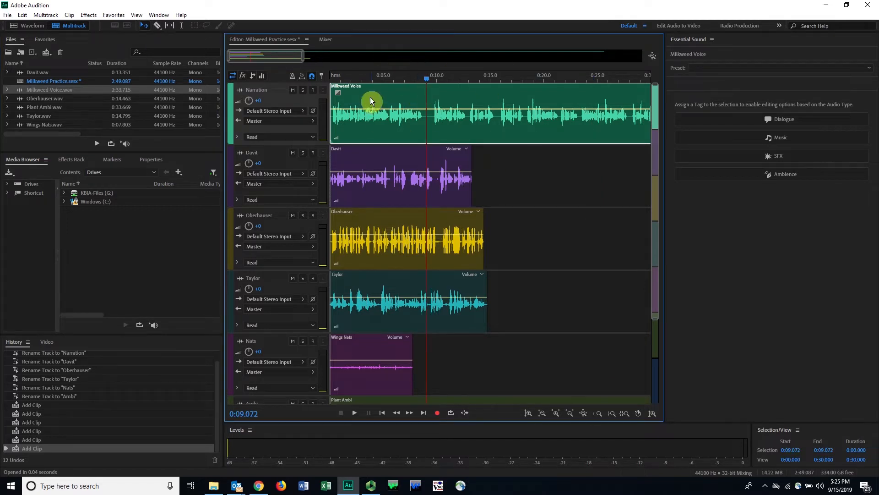
pyautogui.moveTo(364, 76); pyautogui.dragTo(321, 86)
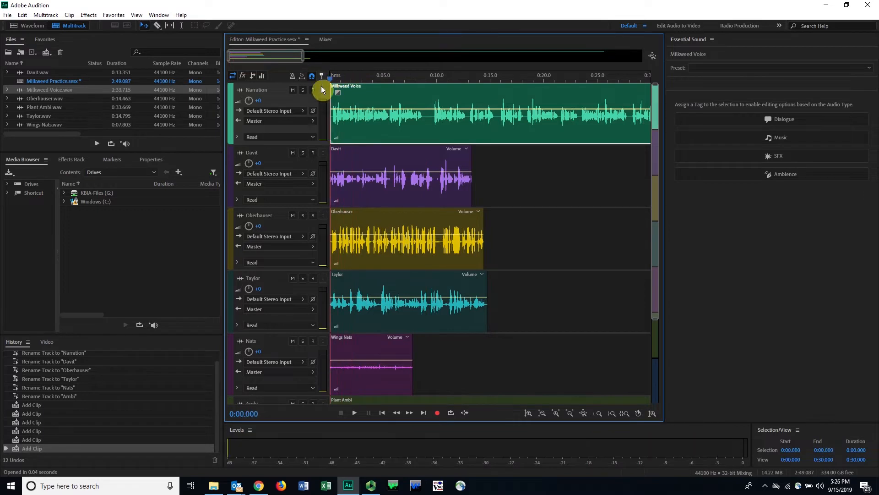
pyautogui.click(350, 76)
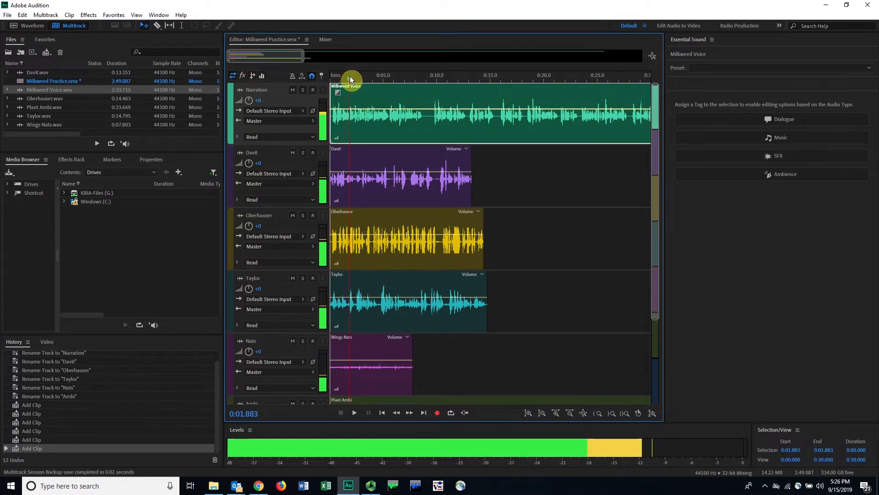
pyautogui.moveTo(350, 76); pyautogui.dragTo(315, 81)
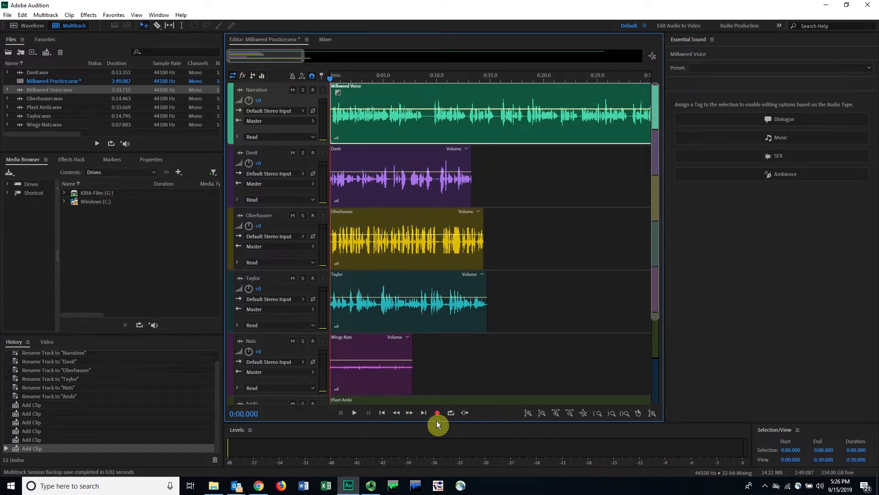
# Step: Play all tracks together from the start for a few seconds and return the playhead to 0:00.000
pyautogui.click(356, 415)
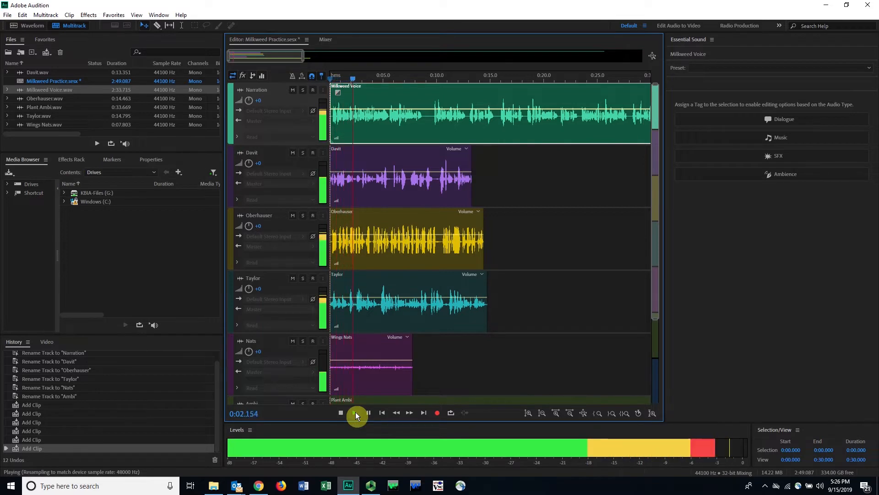
pyautogui.click(356, 414)
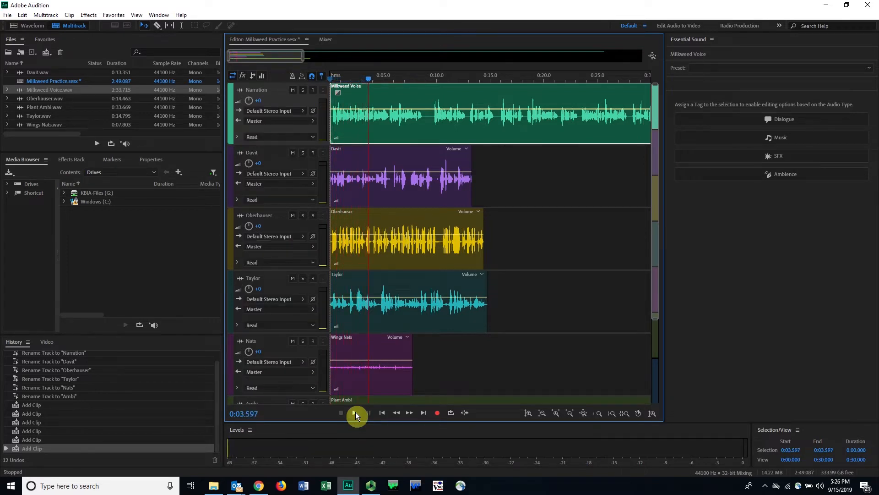
pyautogui.press('Home')
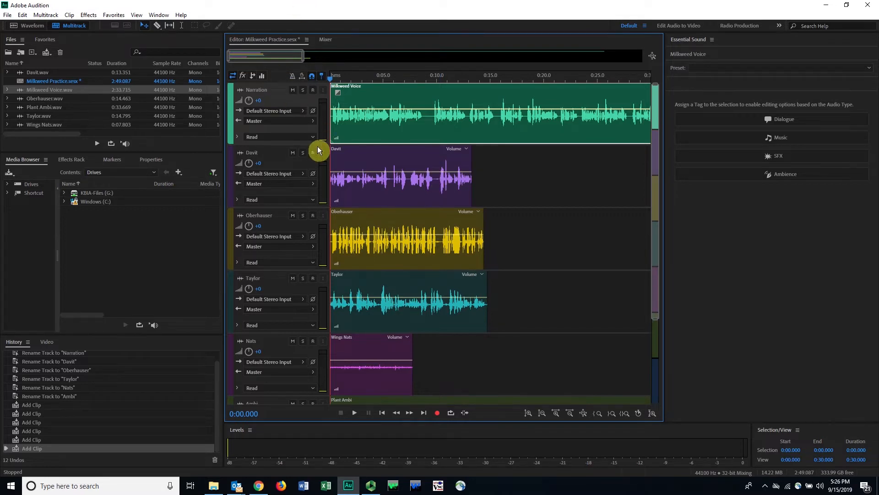
# Step: Solo the Narration track and play its opening seconds on its own
pyautogui.click(303, 90)
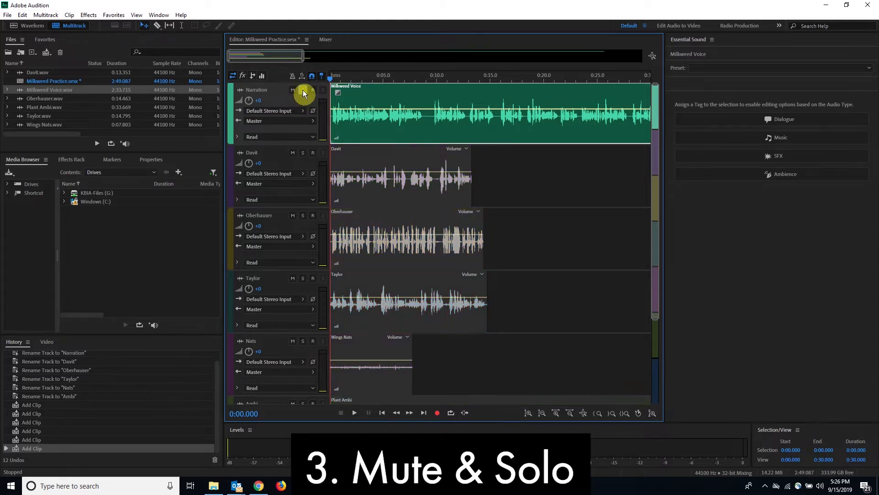
pyautogui.press('space')
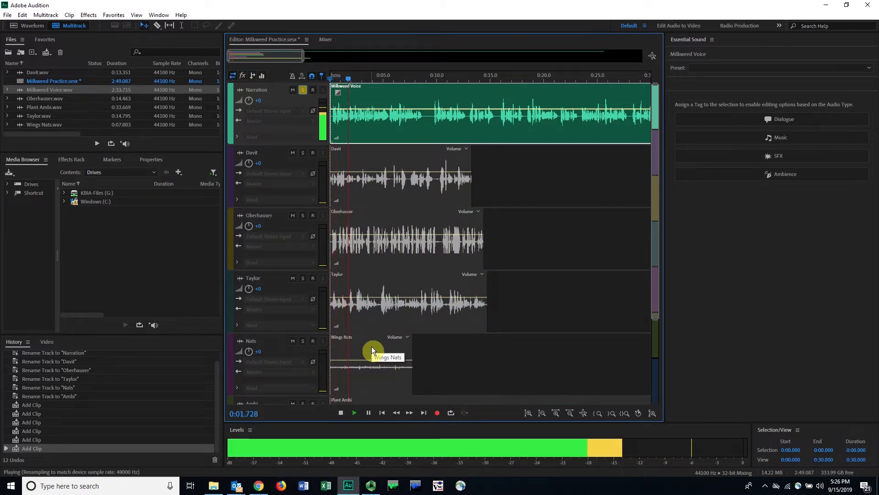
pyautogui.press('space')
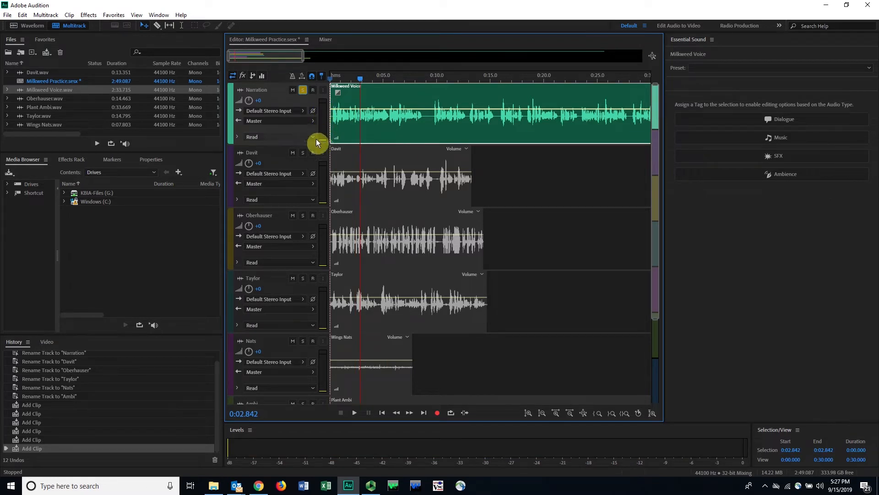
# Step: Solo the Nats track alongside Narration, play both from the start, and turn the Nats solo off
pyautogui.click(303, 341)
pyautogui.moveTo(365, 78); pyautogui.dragTo(322, 70)
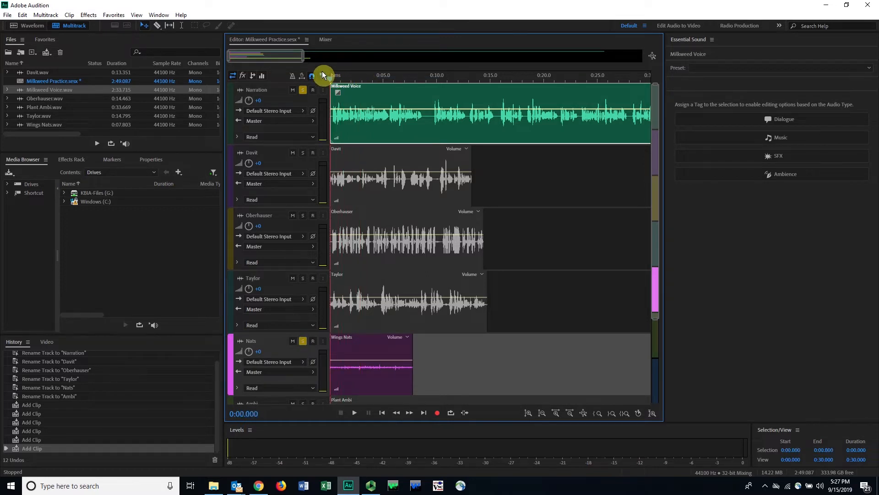
pyautogui.press('space')
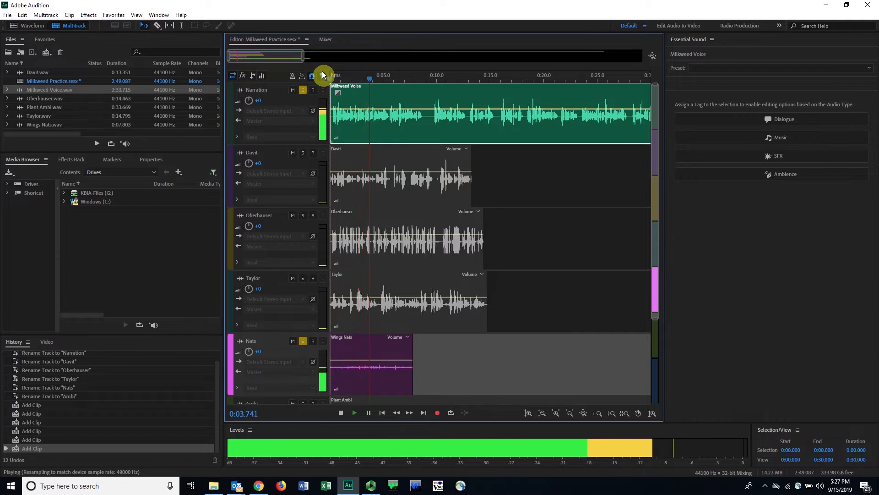
pyautogui.press('space')
pyautogui.click(302, 342)
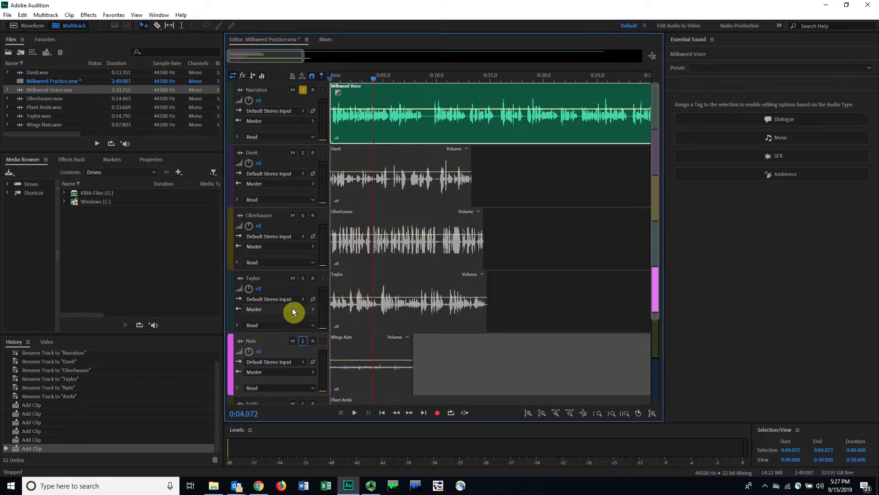
# Step: Turn off the Narration solo and mute the Davit, Oberhauser and Taylor tracks
pyautogui.click(303, 89)
pyautogui.click(293, 153)
pyautogui.click(293, 215)
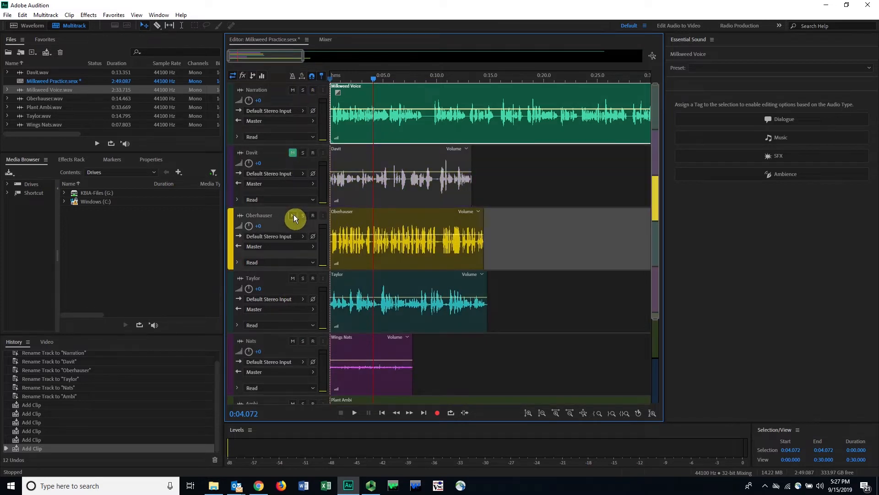
pyautogui.click(293, 279)
# Step: Play the unmuted tracks from about 0:04 to 0:08.6 and stop playback
pyautogui.press('space')
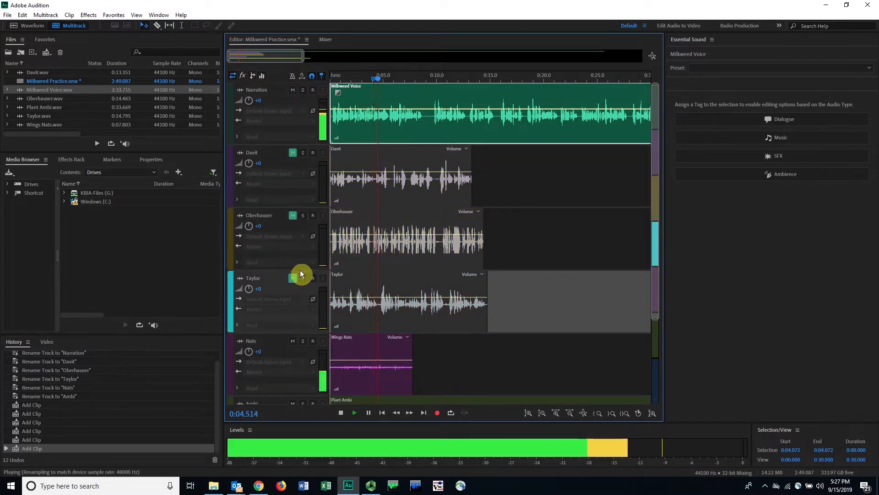
pyautogui.scroll(-2, 405, 232)
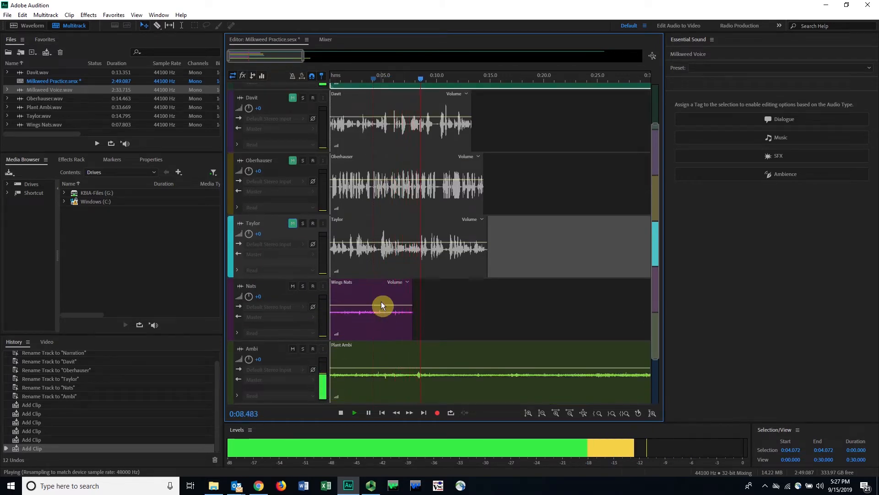
pyautogui.press('space')
# Step: Unmute the Taylor, Oberhauser and Davit tracks
pyautogui.scroll(2, 339, 248)
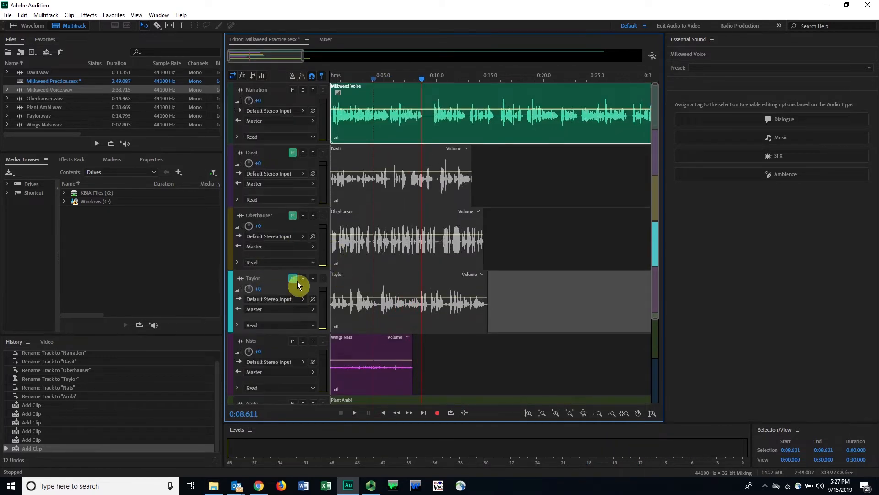
pyautogui.click(293, 279)
pyautogui.click(293, 216)
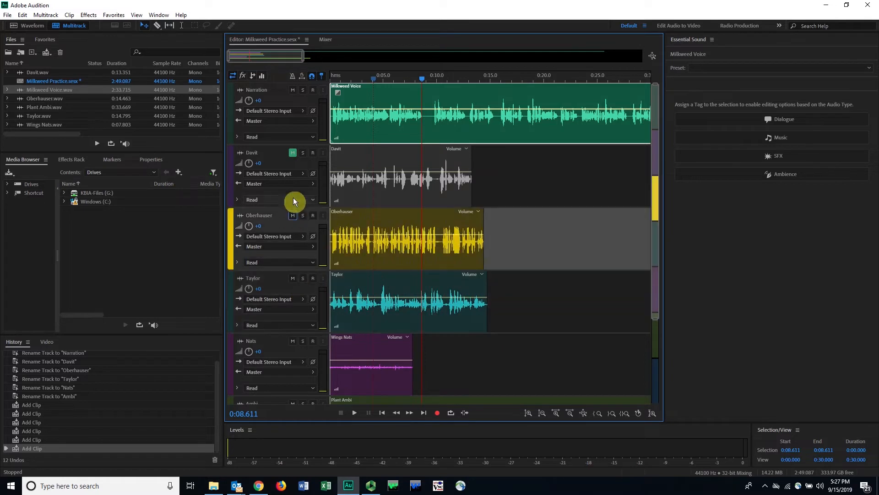
pyautogui.click(293, 152)
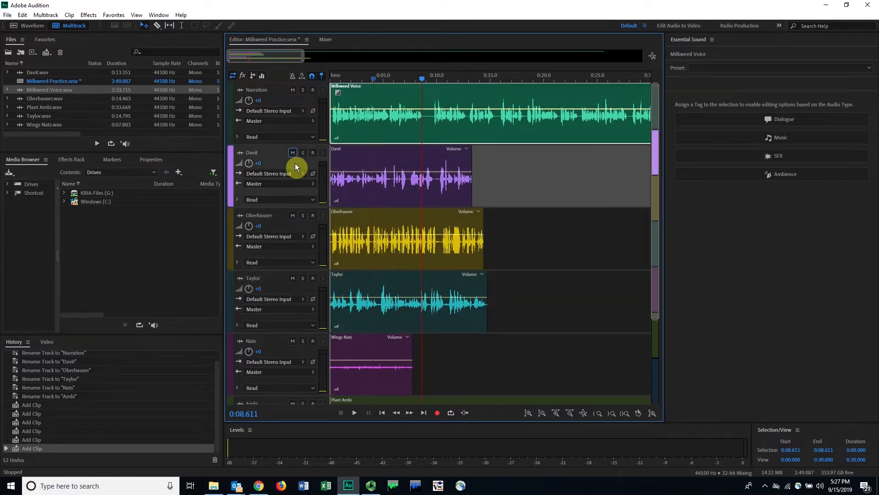
# Step: Shrink and enlarge the track heights several times, leaving the tracks from Narration to Ambi fully in view
pyautogui.scroll(-2, 271, 219)
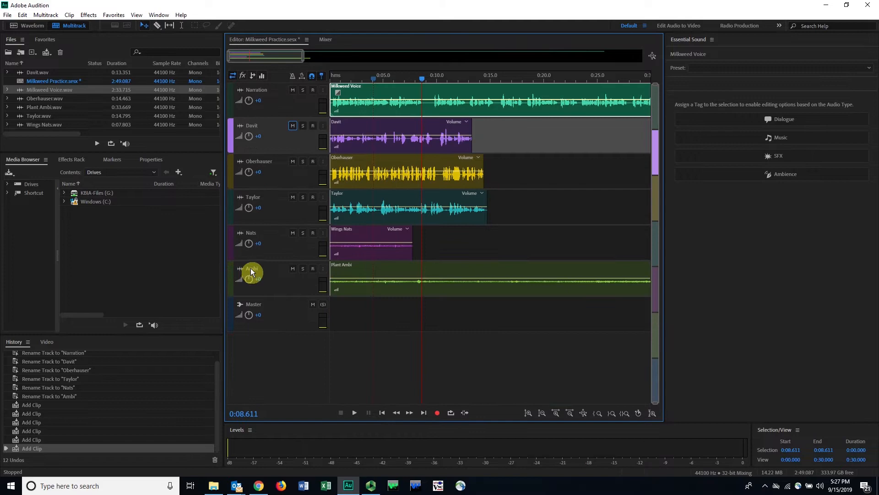
pyautogui.scroll(1, 251, 267)
pyautogui.scroll(1, 387, 203)
pyautogui.scroll(-2, 386, 204)
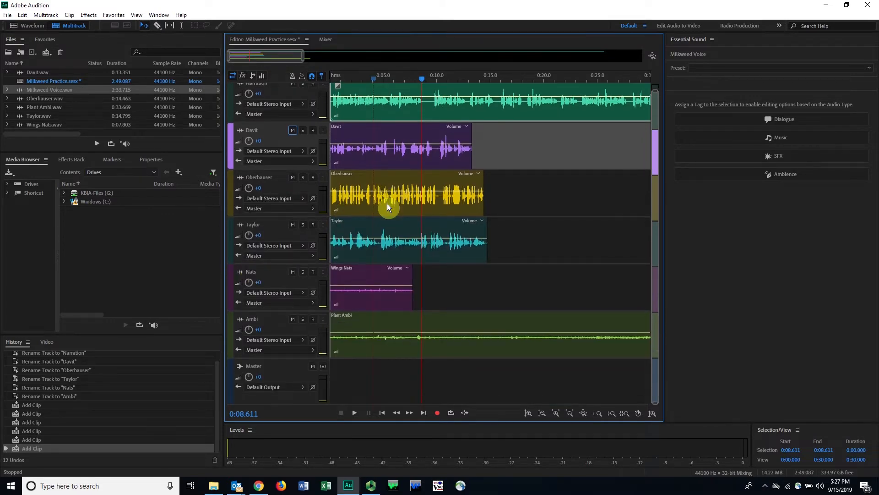
pyautogui.scroll(-1, 267, 180)
pyautogui.scroll(3, 265, 186)
pyautogui.scroll(-3, 265, 186)
pyautogui.scroll(3, 265, 186)
pyautogui.scroll(-3, 265, 186)
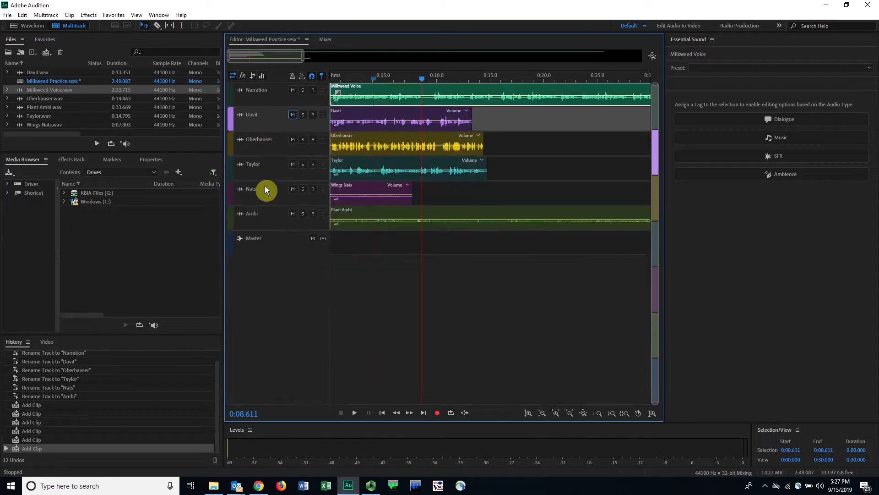
pyautogui.scroll(1, 265, 186)
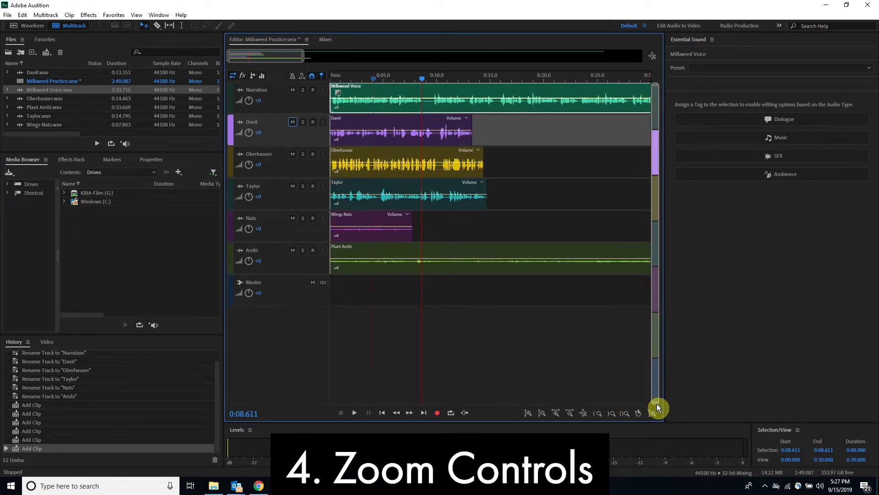
pyautogui.moveTo(656, 403); pyautogui.dragTo(662, 359)
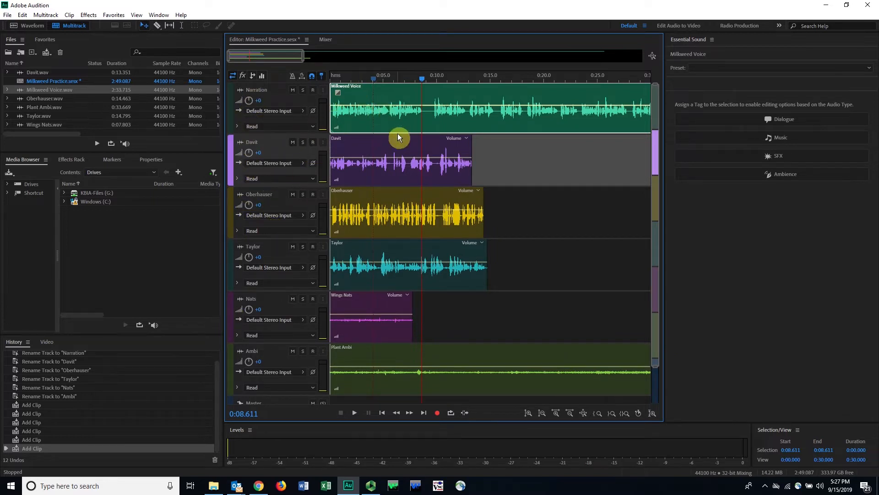
# Step: Move the Ambi track up to sit directly below the Narration track
pyautogui.click(229, 361)
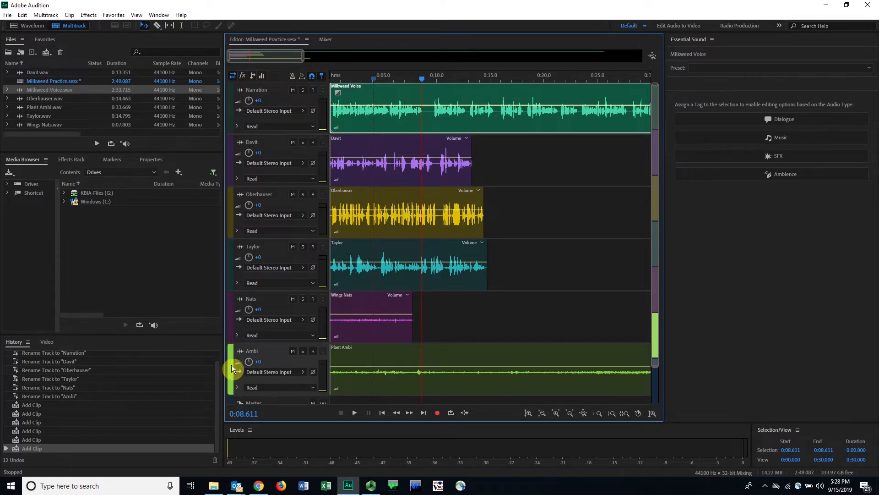
pyautogui.moveTo(231, 364); pyautogui.dragTo(240, 144)
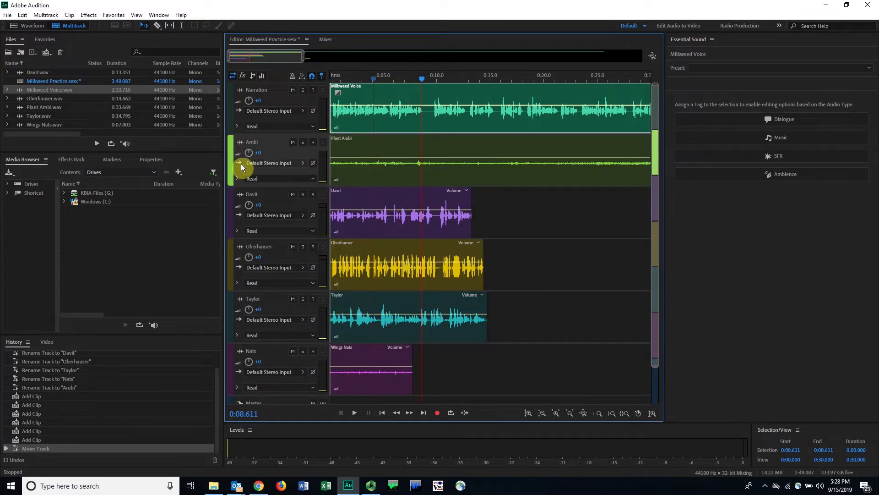
pyautogui.moveTo(231, 161); pyautogui.dragTo(232, 134)
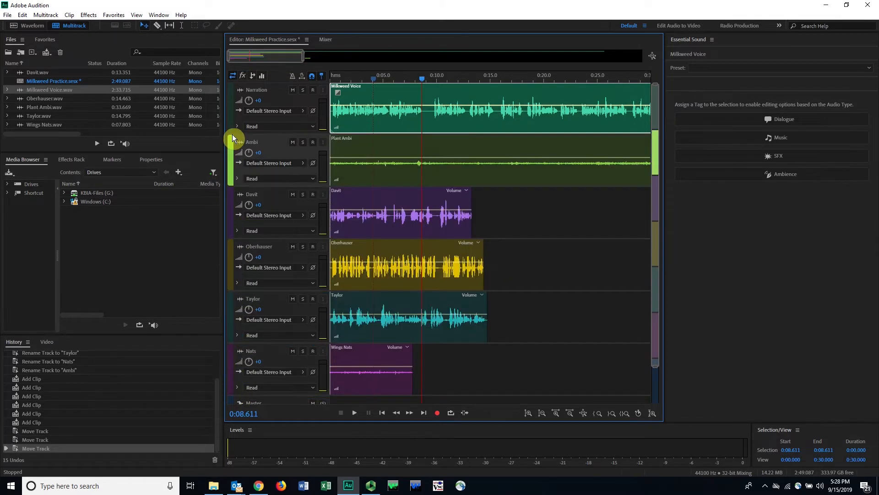
# Step: Enlarge the track heights to about two tracks in view, and reduce them so Narration, Ambi, Davit and Oberhauser are visible
pyautogui.moveTo(651, 375); pyautogui.dragTo(658, 188)
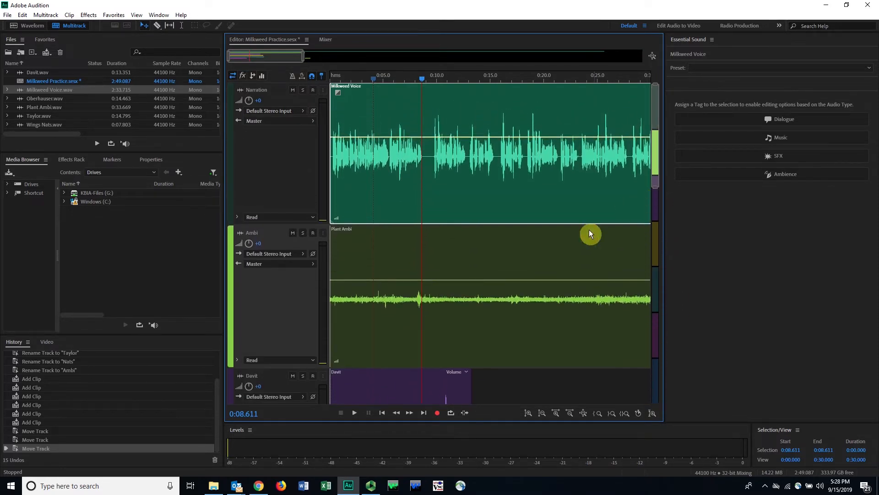
pyautogui.moveTo(653, 153); pyautogui.dragTo(607, 91)
pyautogui.moveTo(657, 186); pyautogui.dragTo(661, 257)
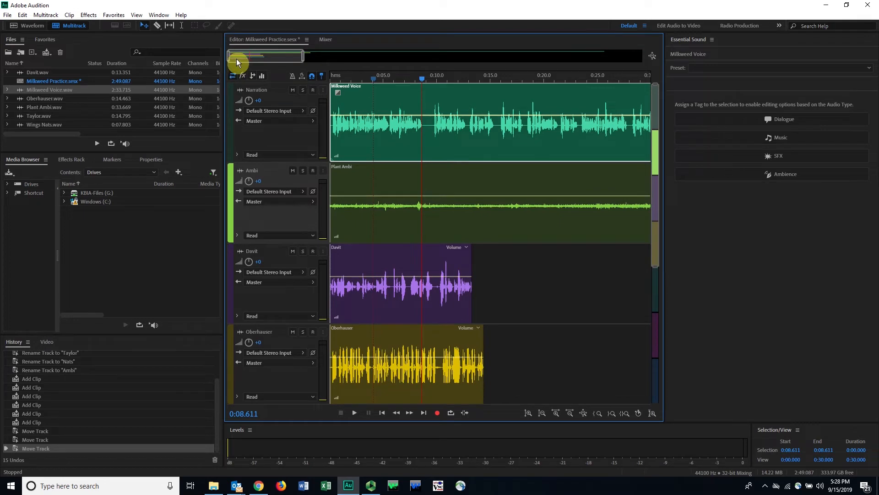
# Step: Zoom the timeline in to a span of about 3.5 seconds and shift the view to around 0:07 to 0:10.5
pyautogui.moveTo(298, 58); pyautogui.dragTo(232, 92)
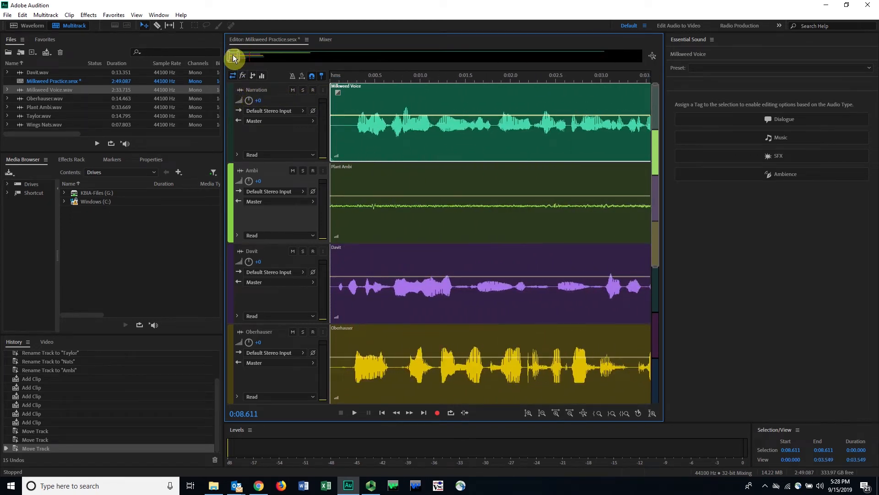
pyautogui.moveTo(234, 54); pyautogui.dragTo(239, 54)
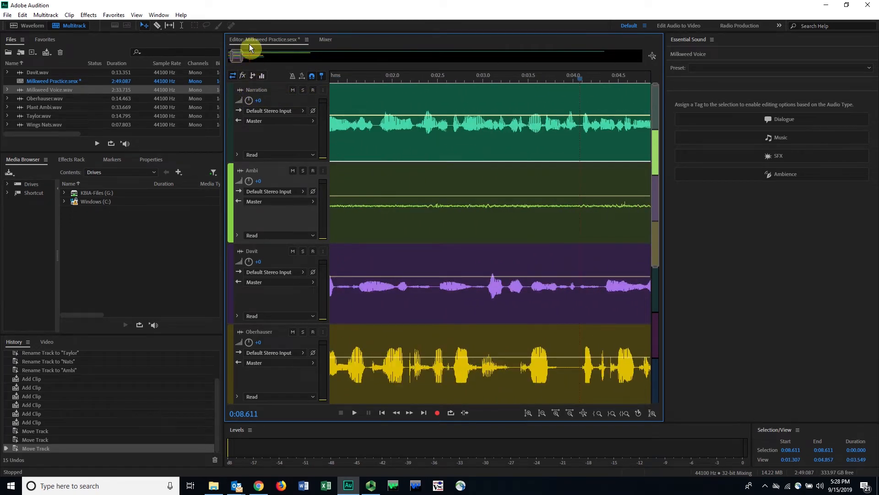
pyautogui.moveTo(240, 62); pyautogui.dragTo(251, 55)
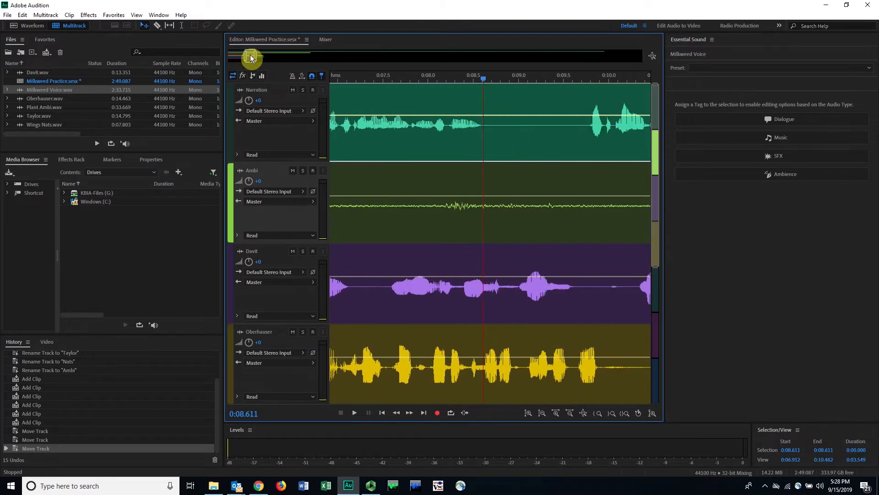
# Step: Try zooming in and out on track height and time, and zoom out fully to show the whole session
pyautogui.click(528, 413)
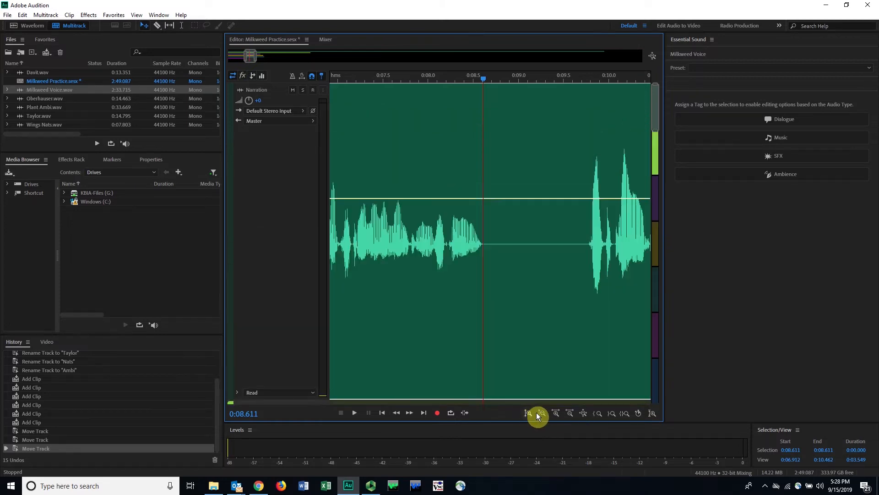
pyautogui.click(542, 413)
pyautogui.click(555, 413)
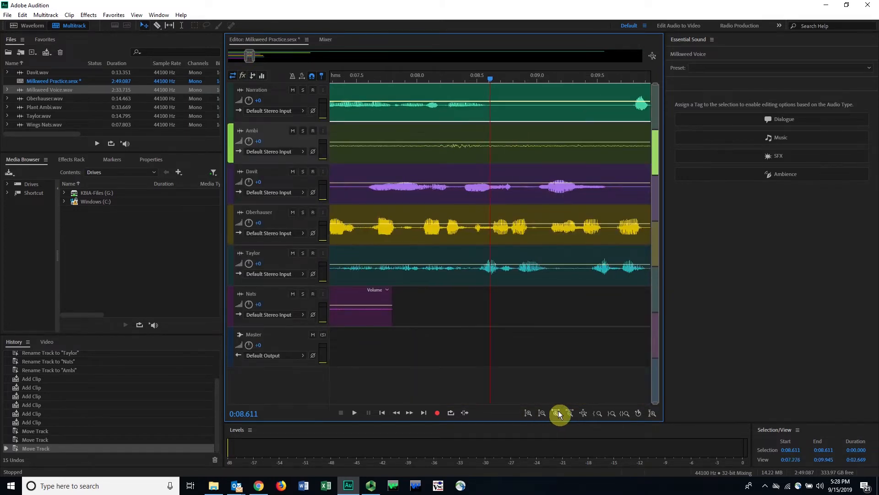
pyautogui.click(557, 413)
pyautogui.click(570, 414)
pyautogui.click(570, 413)
pyautogui.click(571, 414)
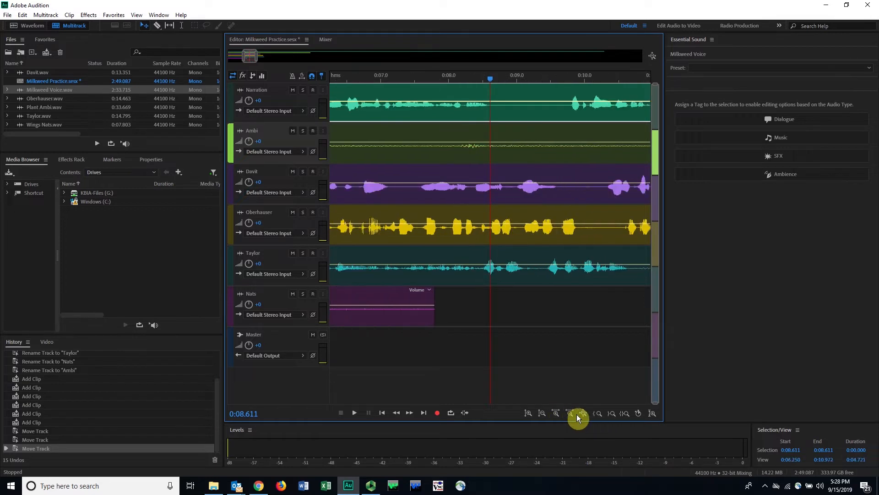
pyautogui.click(584, 414)
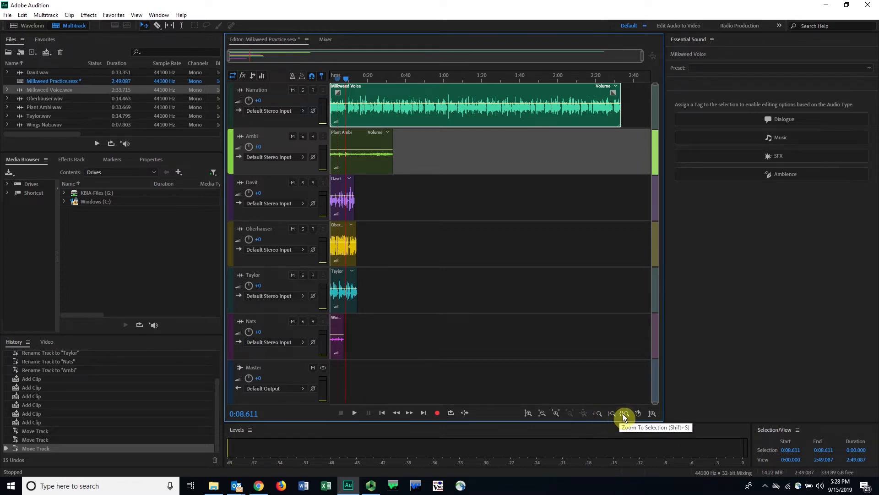
# Step: Select the time range from about 0:13.7 to 0:18.1 and zoom to the selection, its in point and its out point
pyautogui.moveTo(379, 75); pyautogui.dragTo(361, 78)
pyautogui.doubleClick(353, 81)
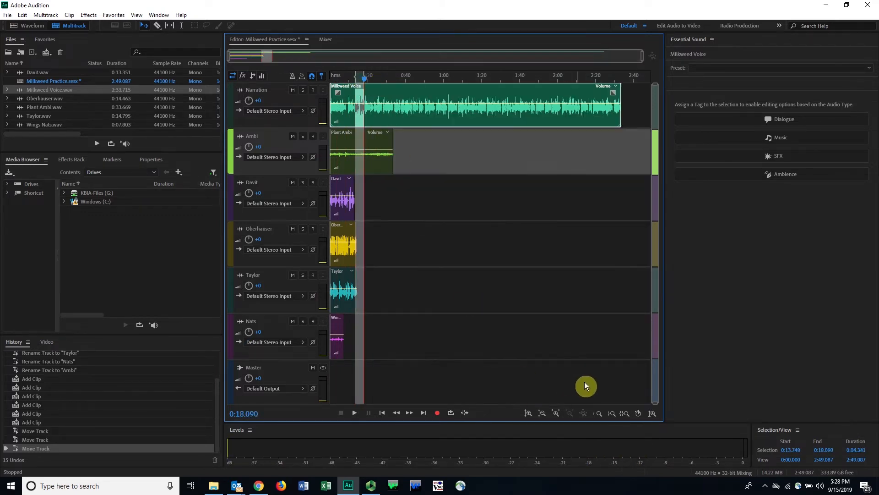
pyautogui.click(625, 414)
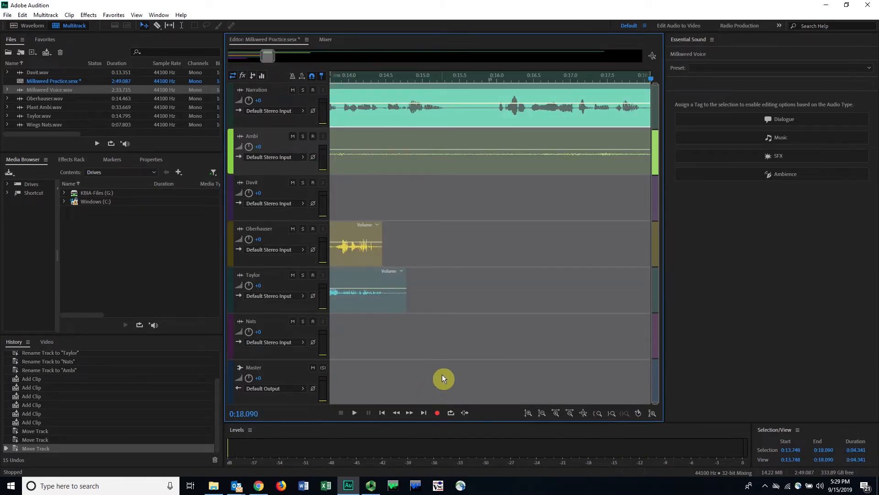
pyautogui.click(598, 413)
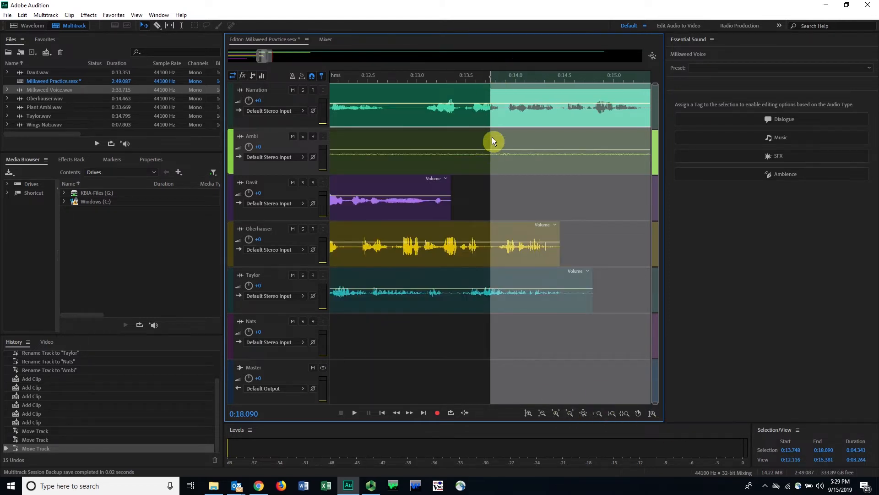
pyautogui.click(608, 415)
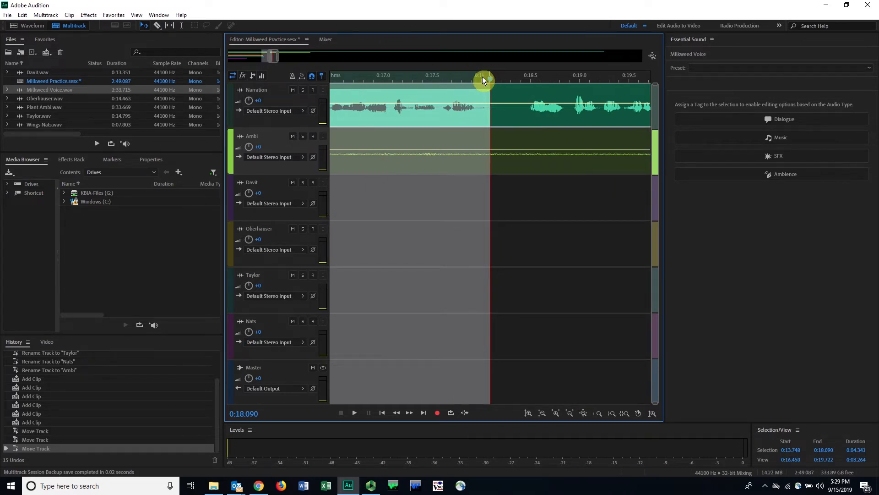
# Step: Clear the time selection, place the playhead at about 0:16.9, and widen the view to the first 16.4 seconds of the session
pyautogui.click(512, 78)
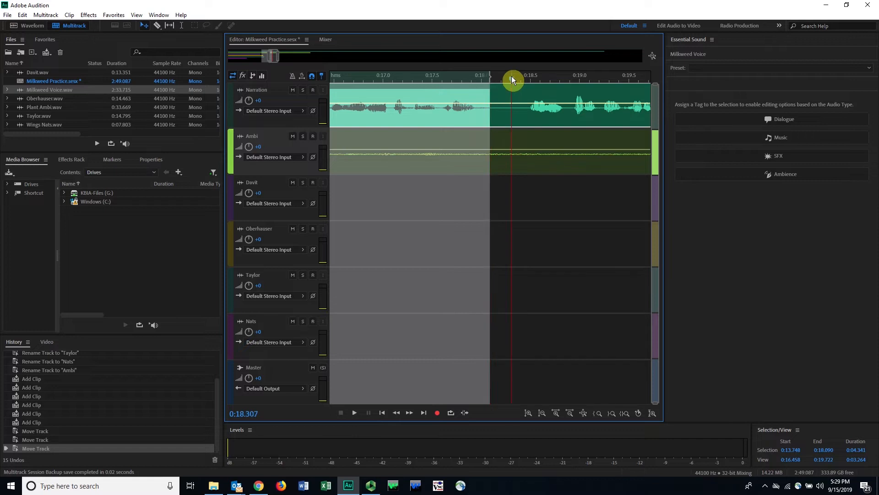
pyautogui.click(512, 125)
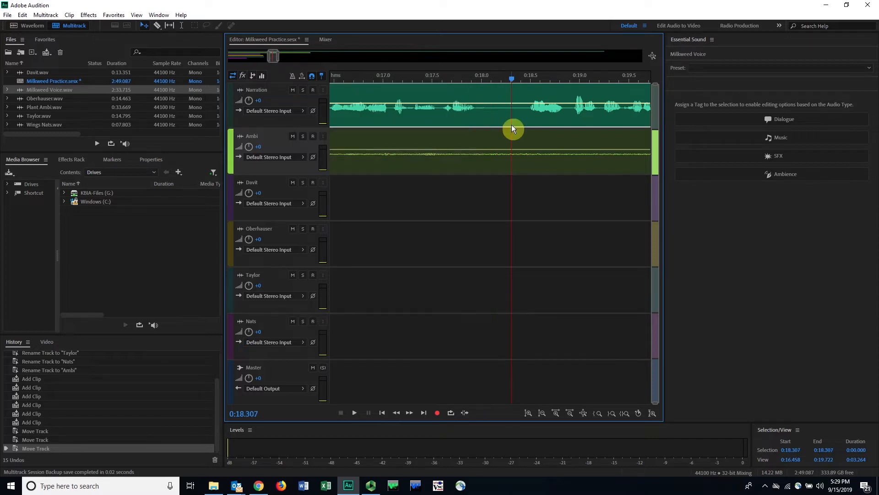
pyautogui.moveTo(515, 79); pyautogui.dragTo(374, 78)
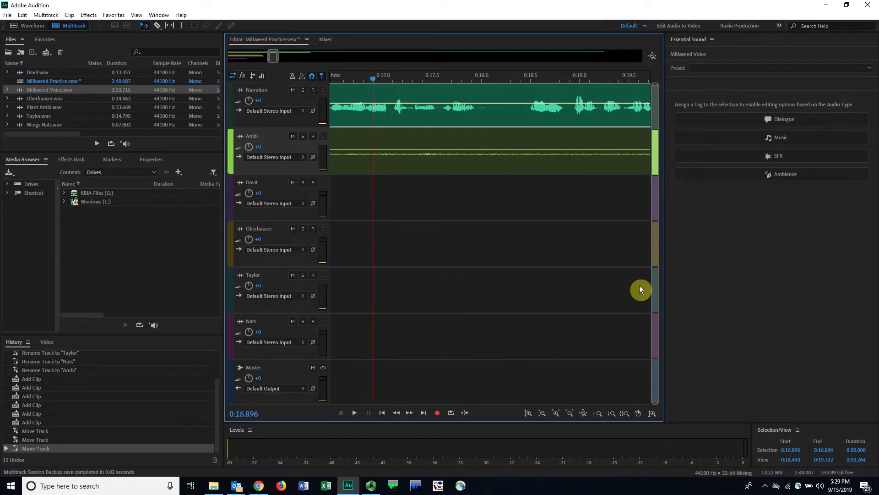
pyautogui.moveTo(271, 55); pyautogui.dragTo(195, 48)
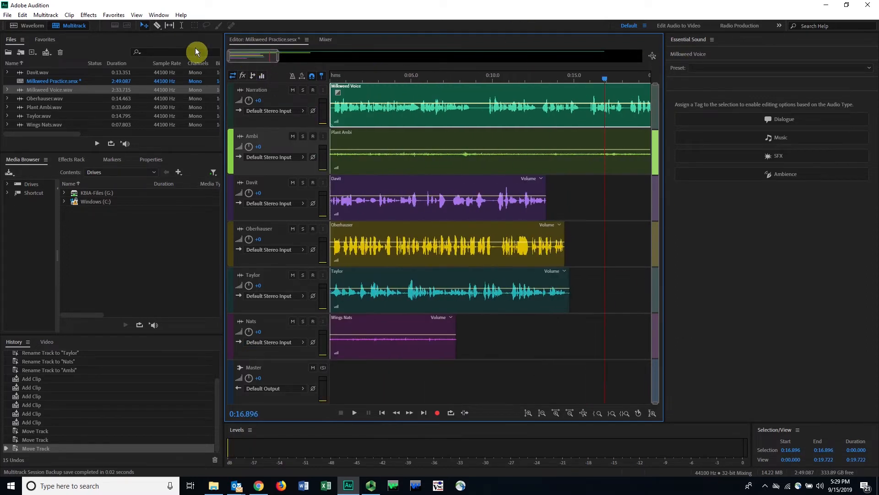
pyautogui.moveTo(279, 56)
pyautogui.mouseDown()
pyautogui.moveTo(255, 53)
pyautogui.moveTo(267, 51)
pyautogui.mouseUp()
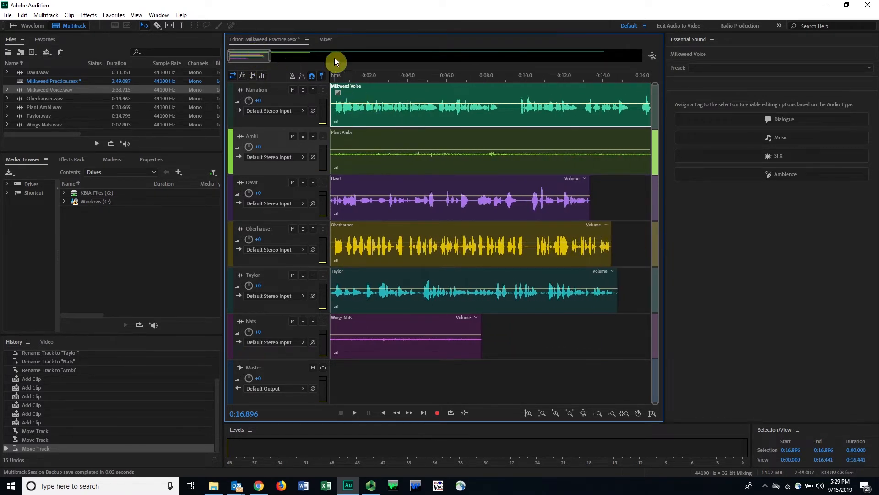
# Step: Solo the Narration track and scrub the playhead from about 0:00.3 to 0:08.9
pyautogui.click(336, 78)
pyautogui.click(303, 90)
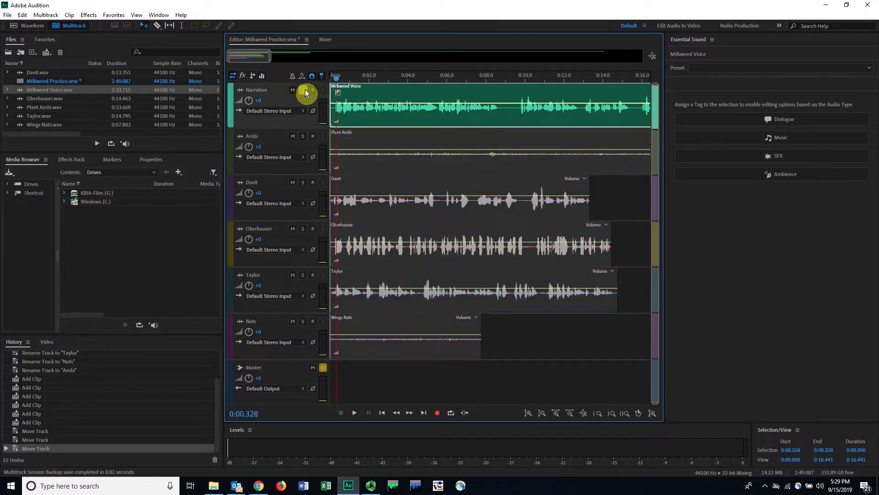
pyautogui.moveTo(340, 78); pyautogui.dragTo(504, 80)
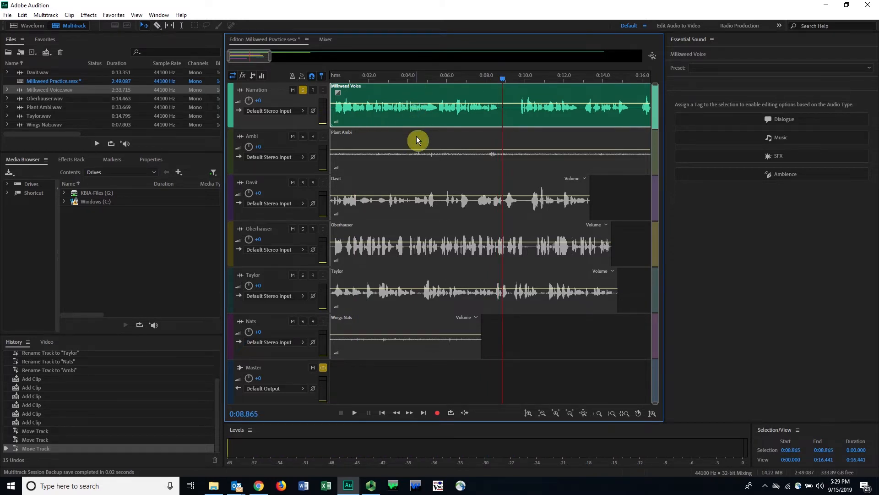
# Step: Toggle the Narration solo off and on again, leaving it turned off
pyautogui.click(302, 90)
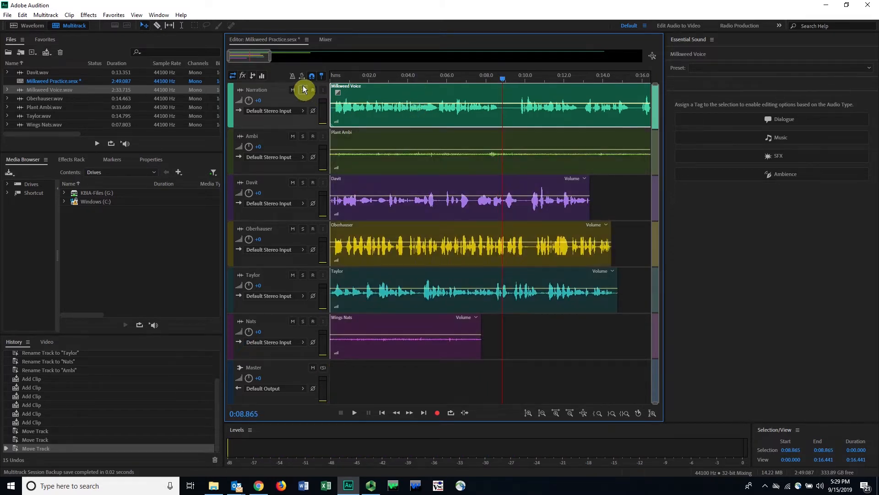
pyautogui.click(302, 90)
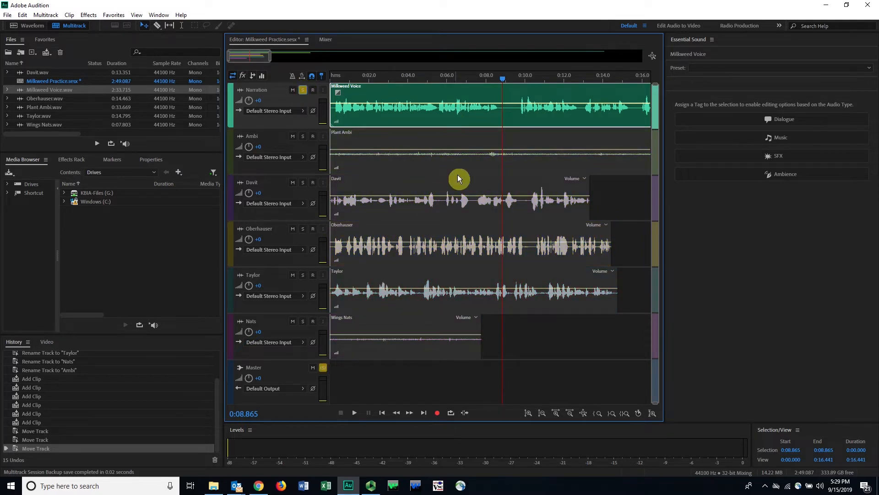
pyautogui.click(304, 91)
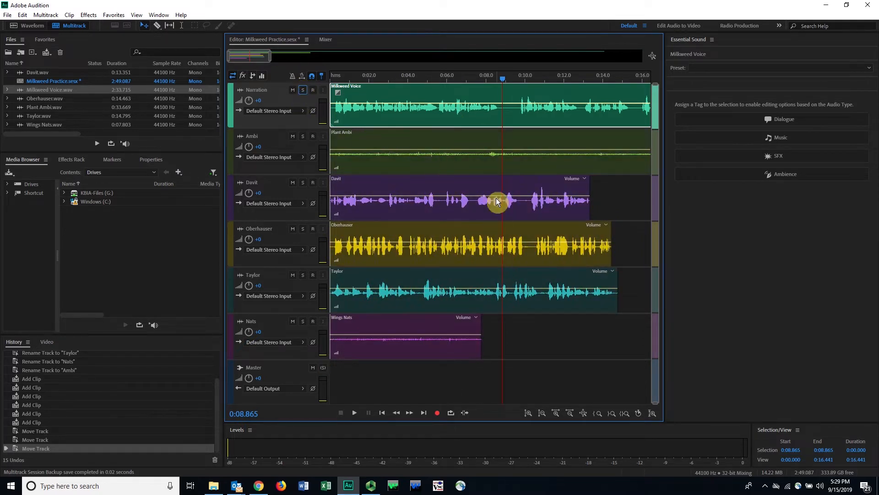
# Step: Select individual clips, add the clips on all six tracks to one selection, and clear the selection
pyautogui.click(461, 159)
pyautogui.click(469, 205)
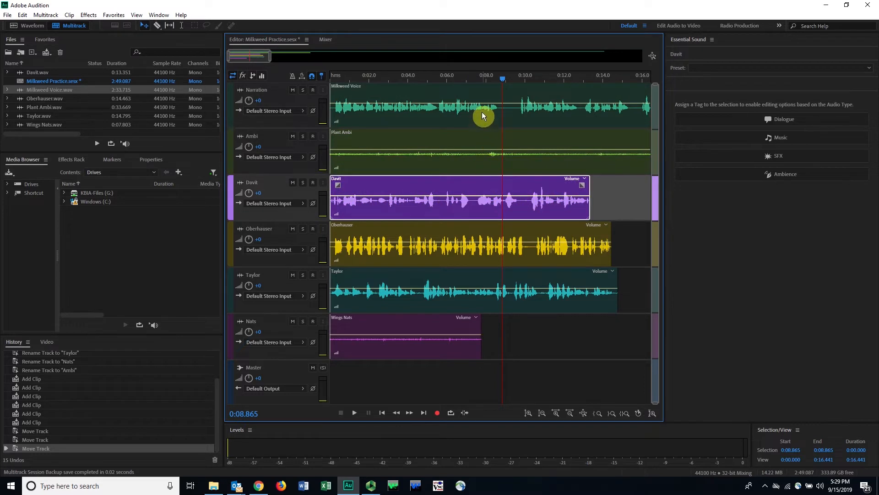
pyautogui.click(483, 114)
pyautogui.click(480, 197)
pyautogui.keyDown('ctrl'); pyautogui.click(477, 158); pyautogui.keyUp('ctrl')
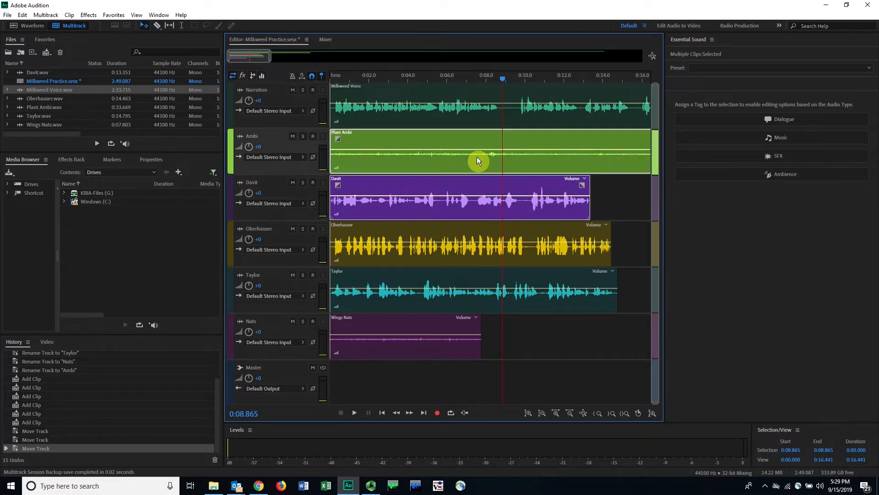
pyautogui.keyDown('ctrl'); pyautogui.click(480, 110); pyautogui.keyUp('ctrl')
pyautogui.keyDown('ctrl'); pyautogui.click(469, 243); pyautogui.keyUp('ctrl')
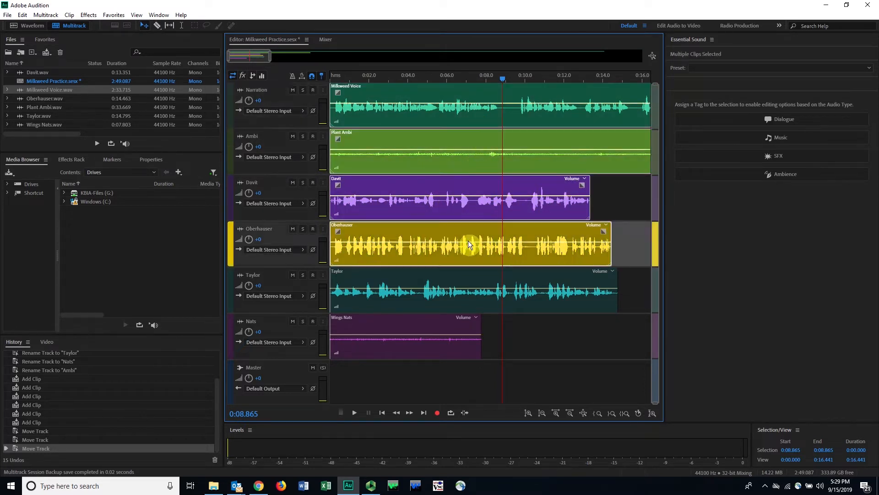
pyautogui.keyDown('ctrl'); pyautogui.click(457, 290); pyautogui.keyUp('ctrl')
pyautogui.keyDown('ctrl'); pyautogui.click(452, 327); pyautogui.keyUp('ctrl')
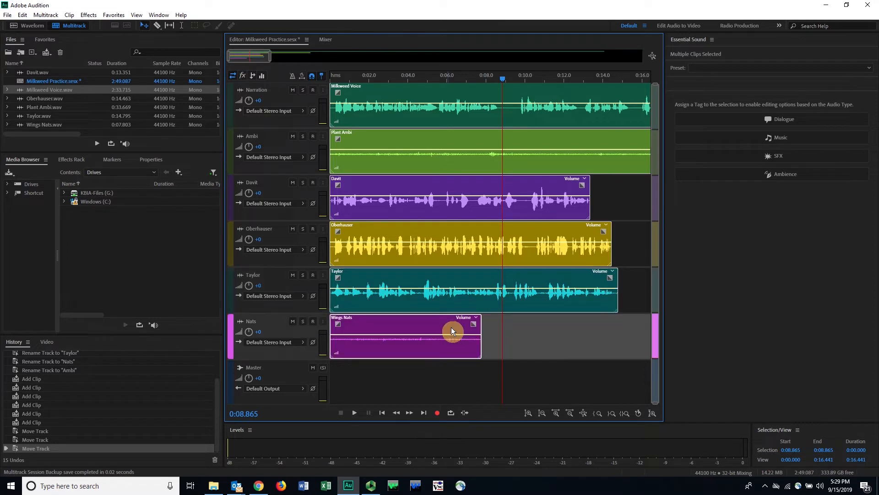
pyautogui.click(562, 362)
# Step: Place the playhead at about 0:08.96 and select the Milkweed Voice clip on the Narration track
pyautogui.click(503, 76)
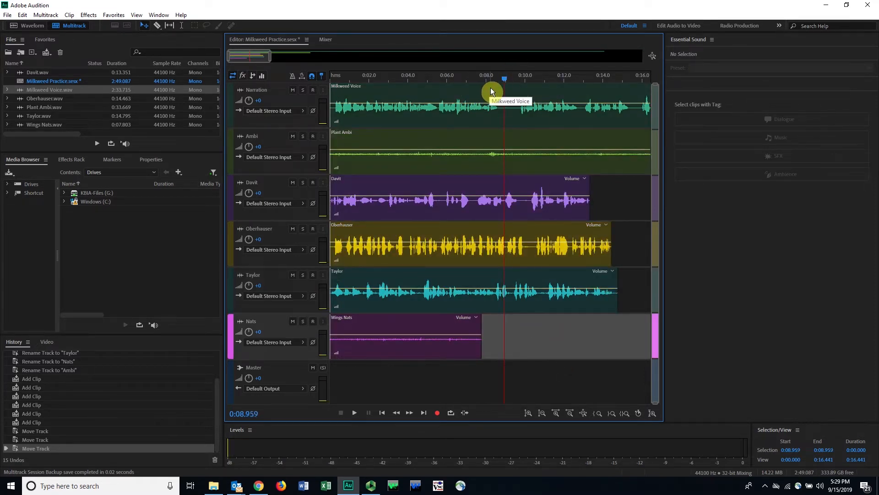
pyautogui.click(490, 91)
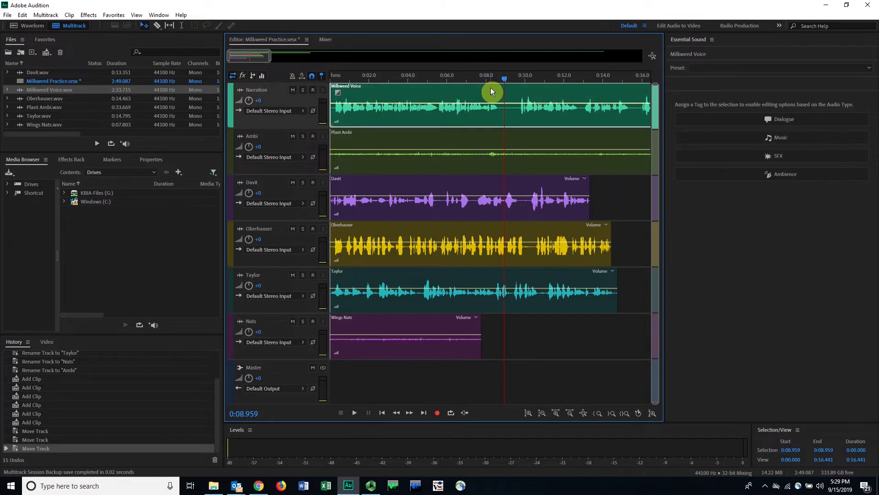
# Step: Split all clips under the playhead and undo that split
pyautogui.click(70, 15)
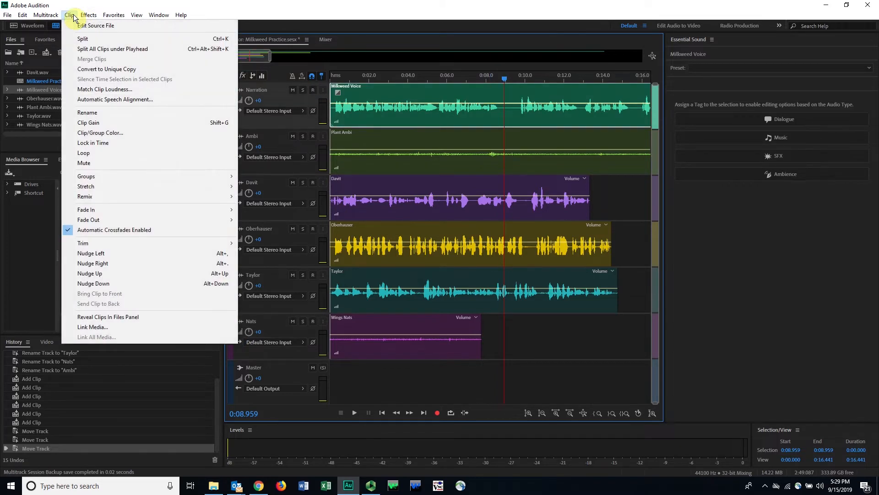
pyautogui.click(118, 49)
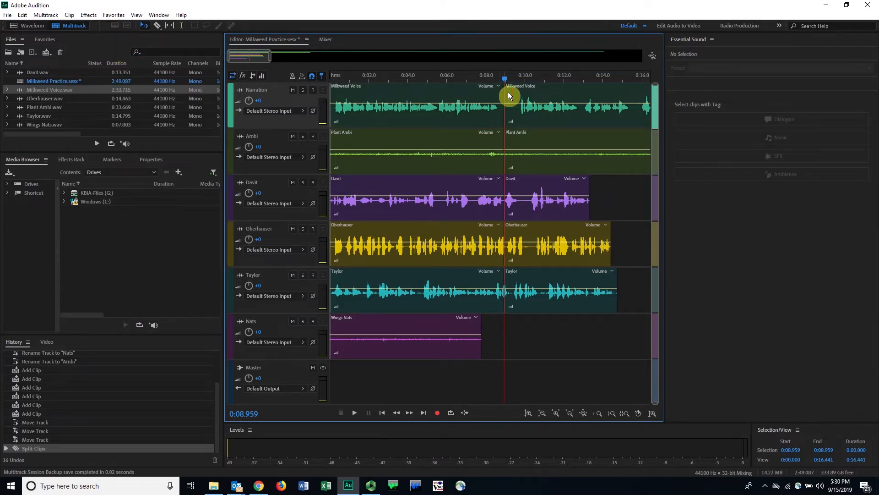
pyautogui.hotkey('ctrl', 'z')
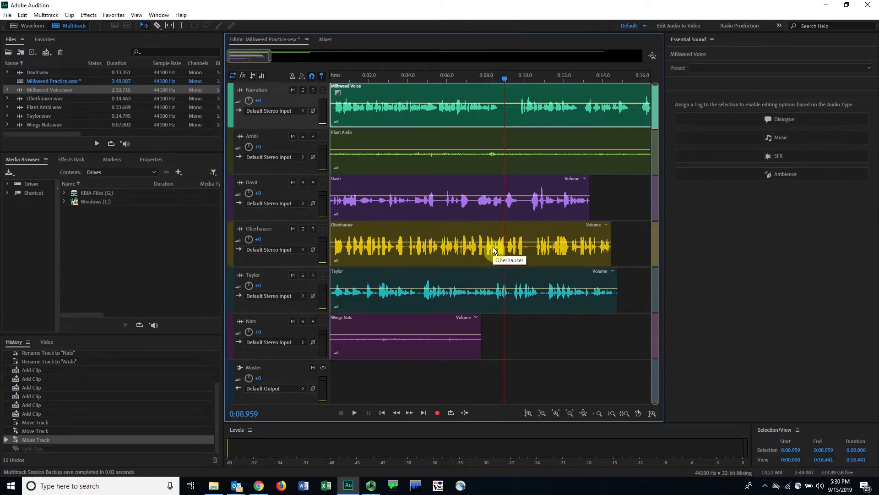
# Step: Split only the Narration clip at the playhead and select its first part
pyautogui.click(22, 15)
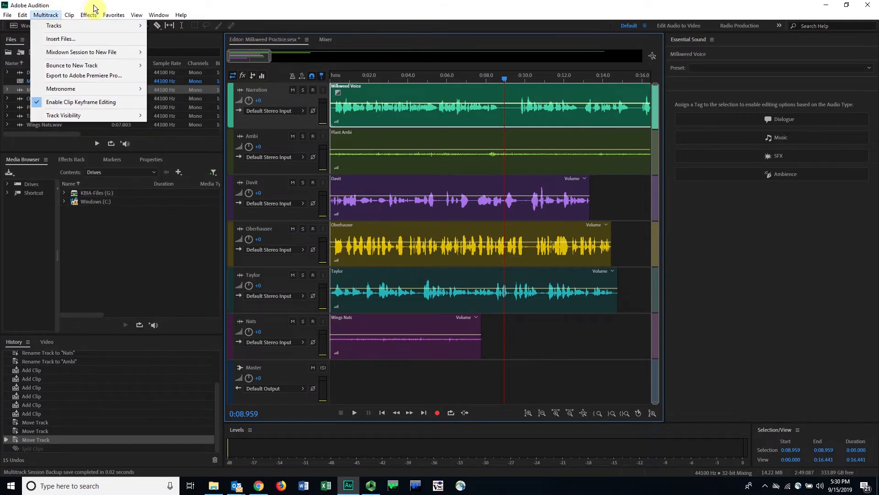
pyautogui.moveTo(67, 16)
pyautogui.click(80, 39)
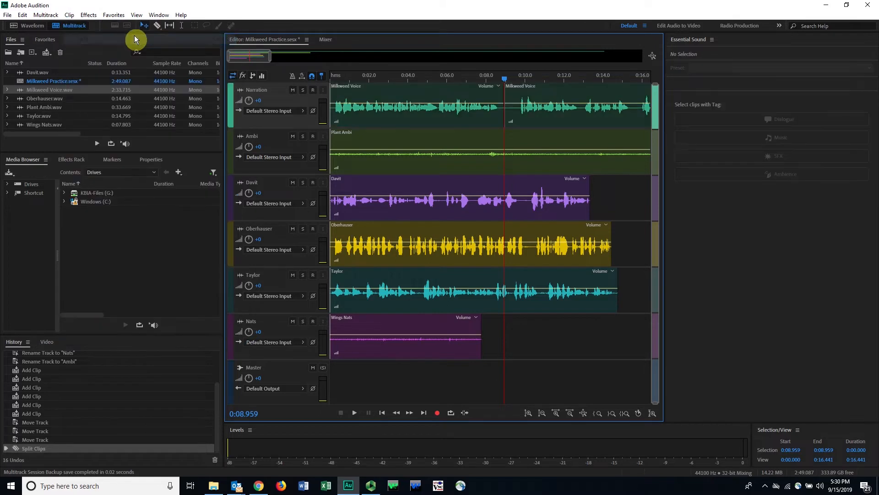
pyautogui.click(395, 89)
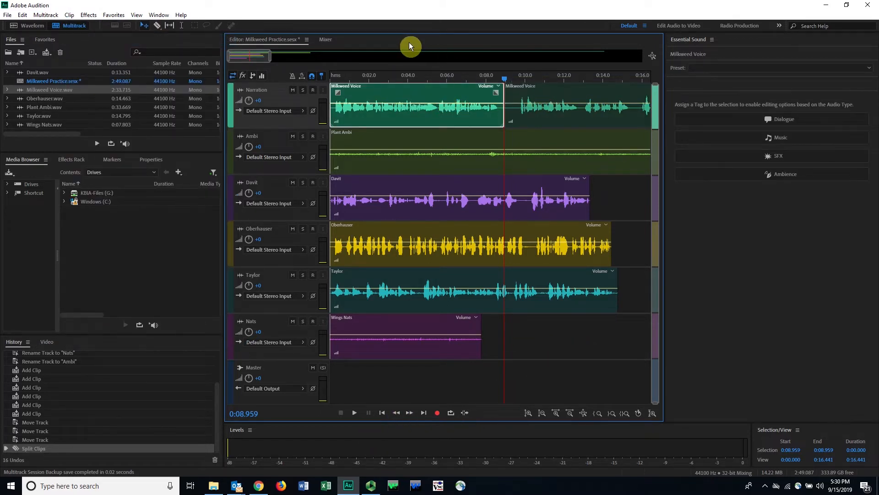
# Step: Show the full session and open the second Narration clip in the waveform editor twice, returning to the multitrack session each time
pyautogui.moveTo(261, 54); pyautogui.dragTo(207, 71)
pyautogui.click(580, 414)
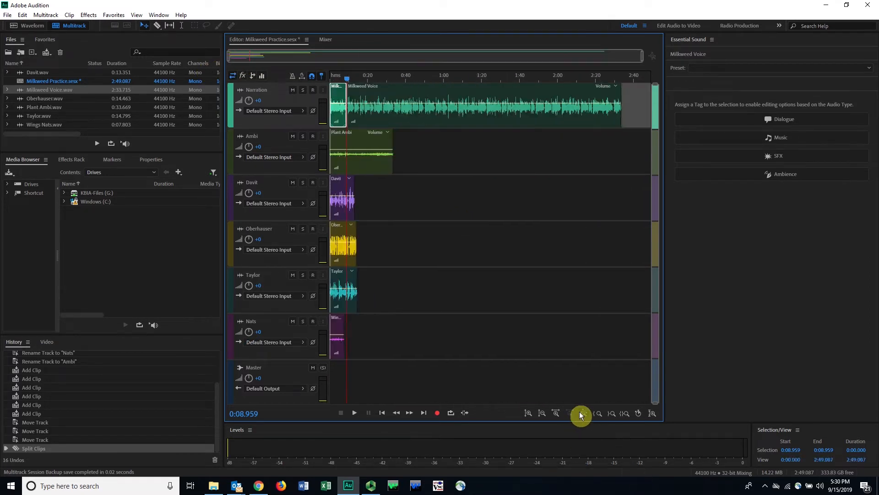
pyautogui.doubleClick(410, 115)
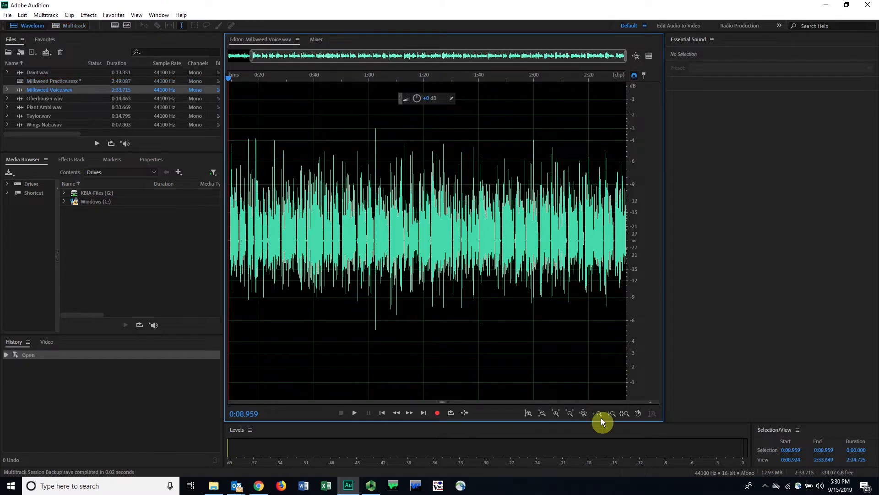
pyautogui.click(58, 26)
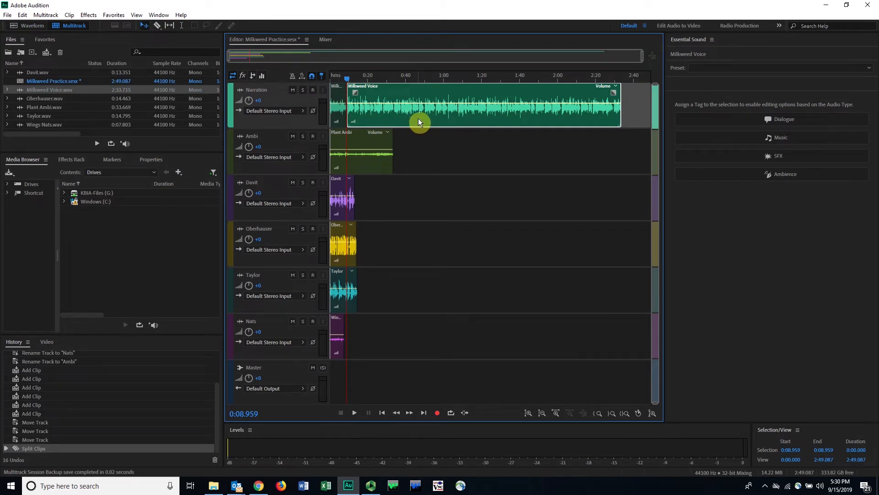
pyautogui.doubleClick(419, 120)
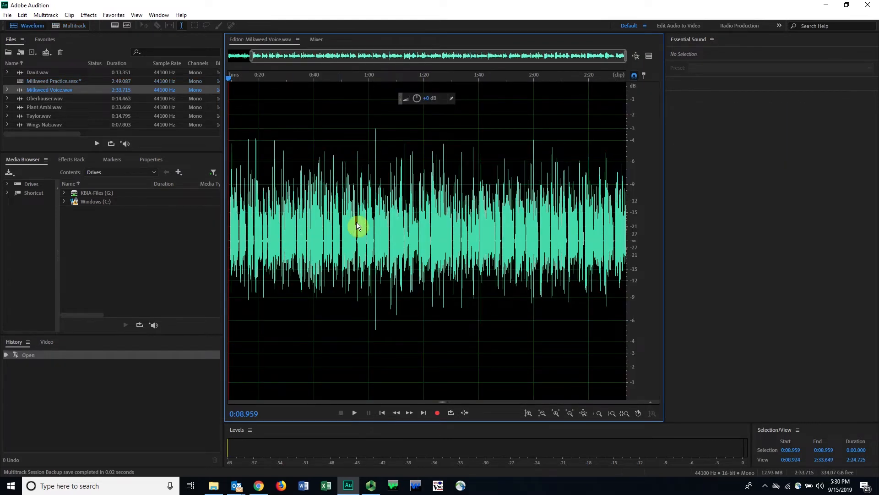
pyautogui.click(70, 26)
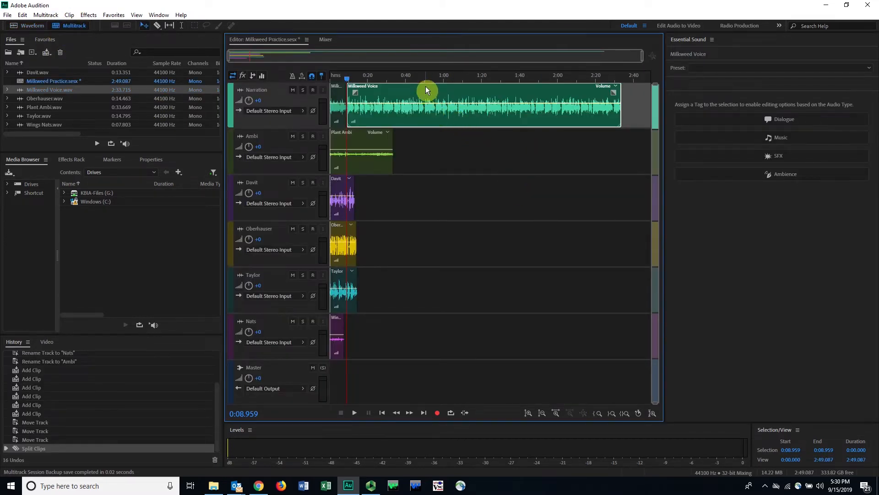
# Step: Move the second Narration clip to start at about 0:27 and the clips on the four tracks below Ambi together to about 0:20
pyautogui.moveTo(419, 89); pyautogui.dragTo(453, 90)
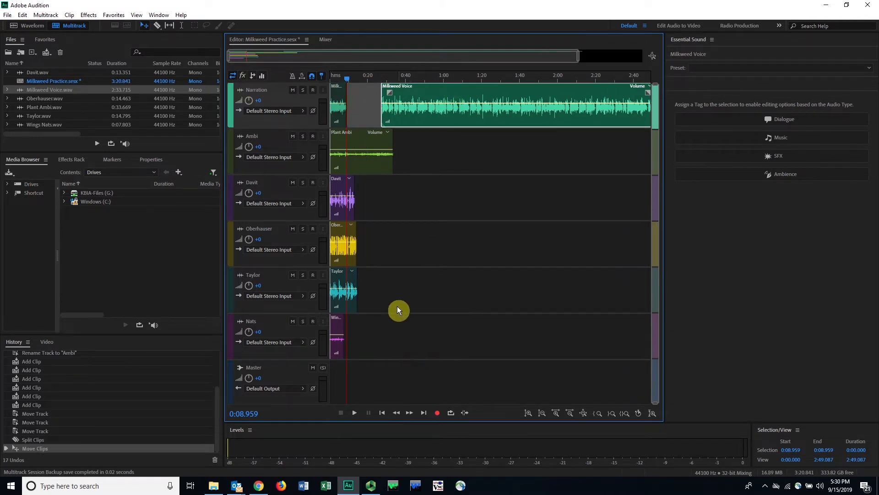
pyautogui.moveTo(389, 192); pyautogui.dragTo(328, 341)
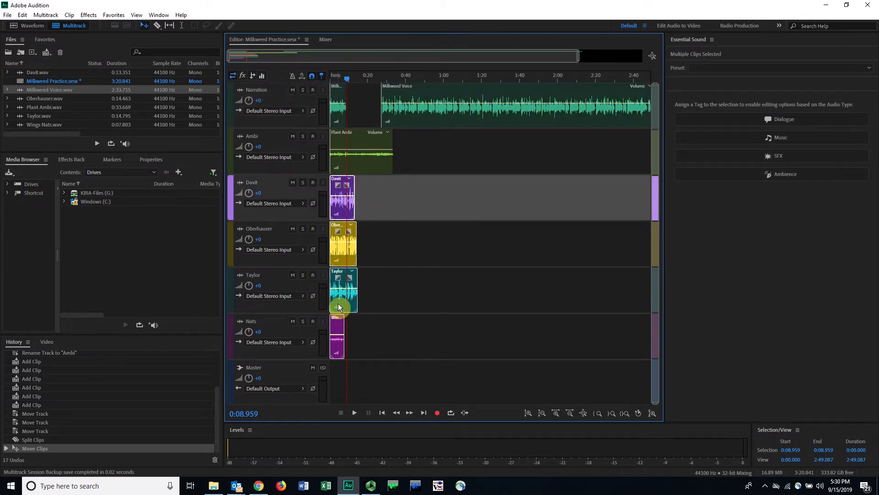
pyautogui.moveTo(337, 299); pyautogui.dragTo(376, 296)
pyautogui.click(361, 196)
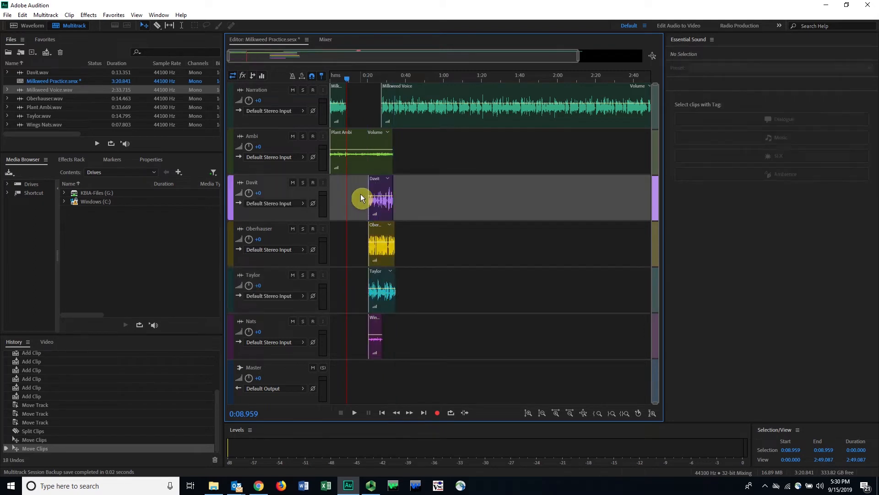
# Step: Return the playhead to the session start and play the opening about 9.5 seconds
pyautogui.moveTo(347, 78); pyautogui.dragTo(330, 76)
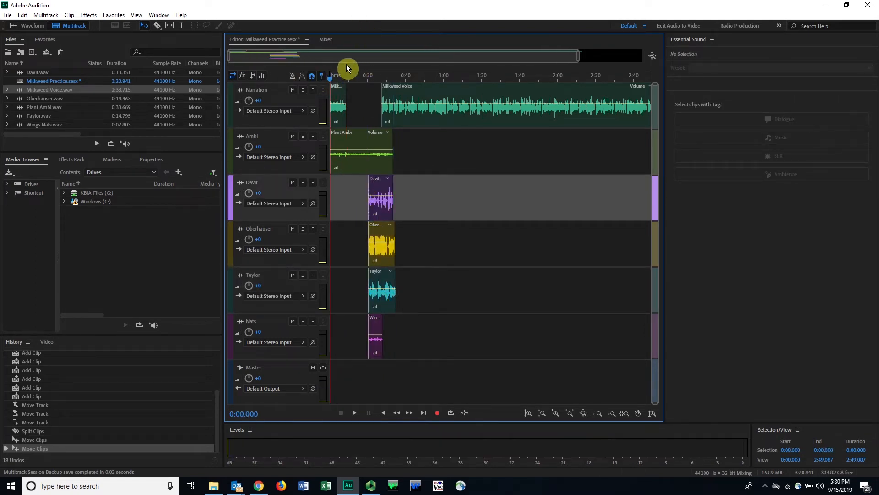
pyautogui.moveTo(579, 53); pyautogui.dragTo(280, 67)
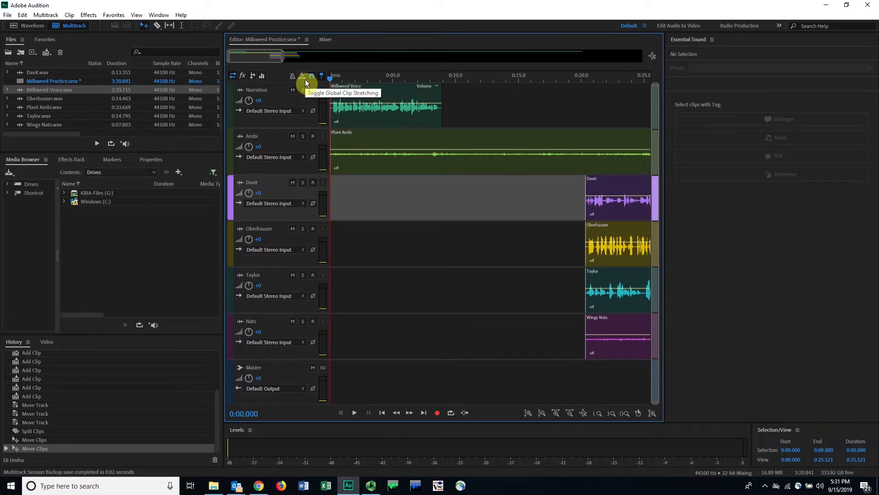
pyautogui.press('space')
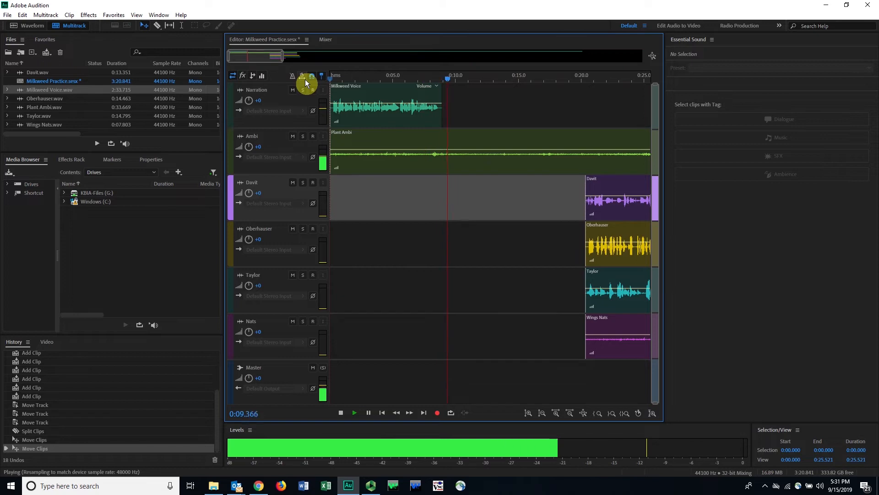
pyautogui.press('space')
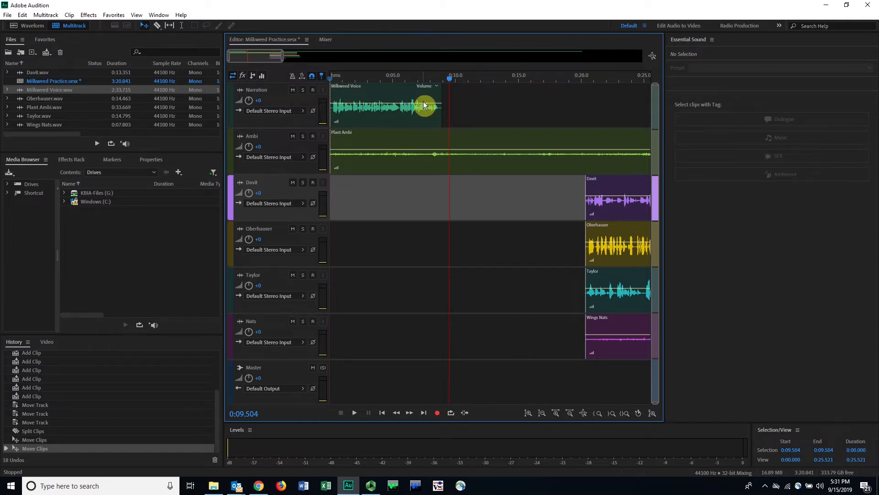
# Step: Split the Plant Ambi clip at about 0:10.4, shortly after the end of the first Narration clip
pyautogui.click(389, 89)
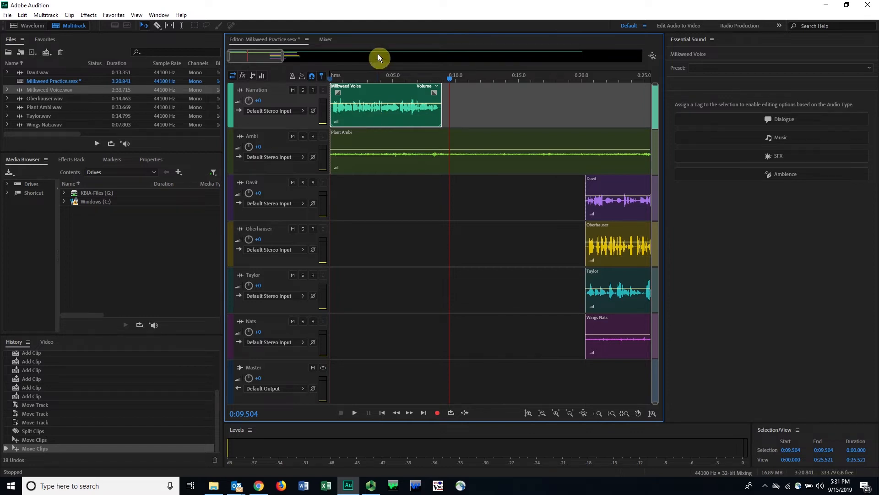
pyautogui.click(350, 77)
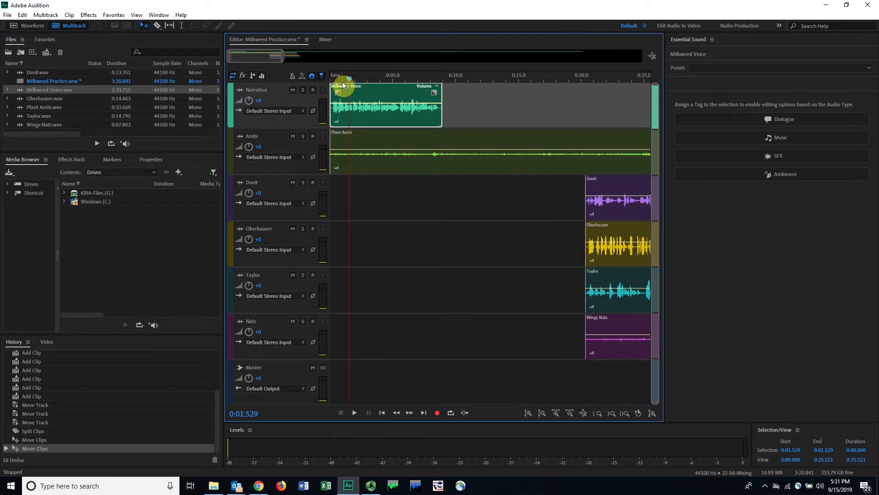
pyautogui.click(372, 137)
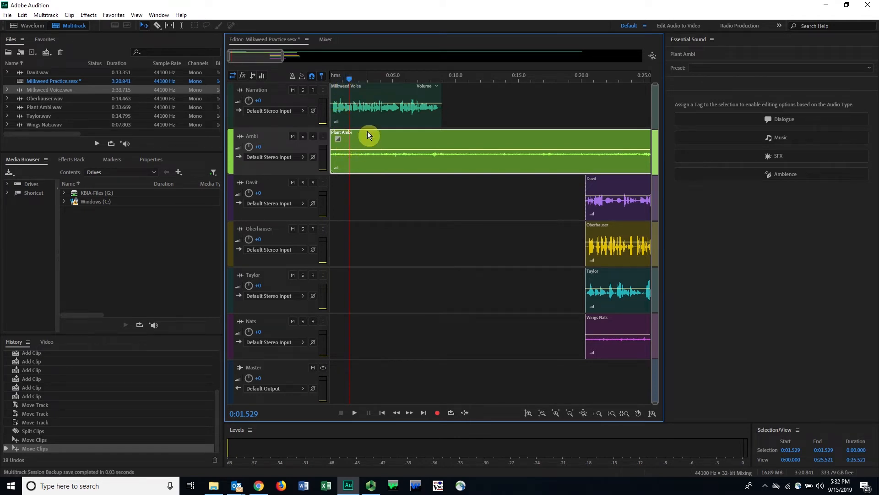
pyautogui.moveTo(347, 78); pyautogui.dragTo(461, 78)
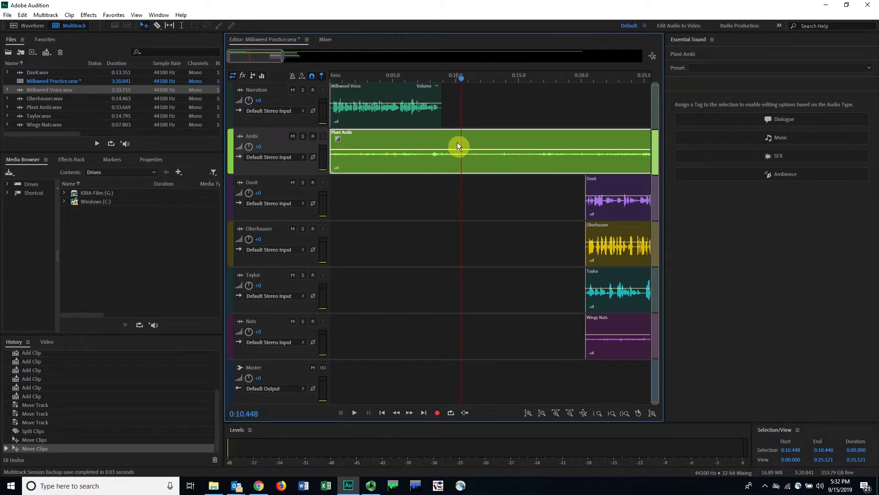
pyautogui.click(69, 18)
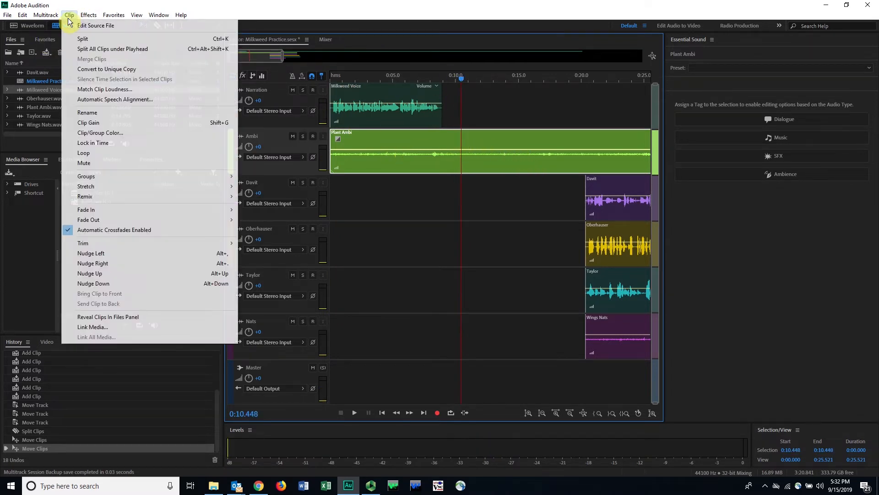
pyautogui.click(83, 39)
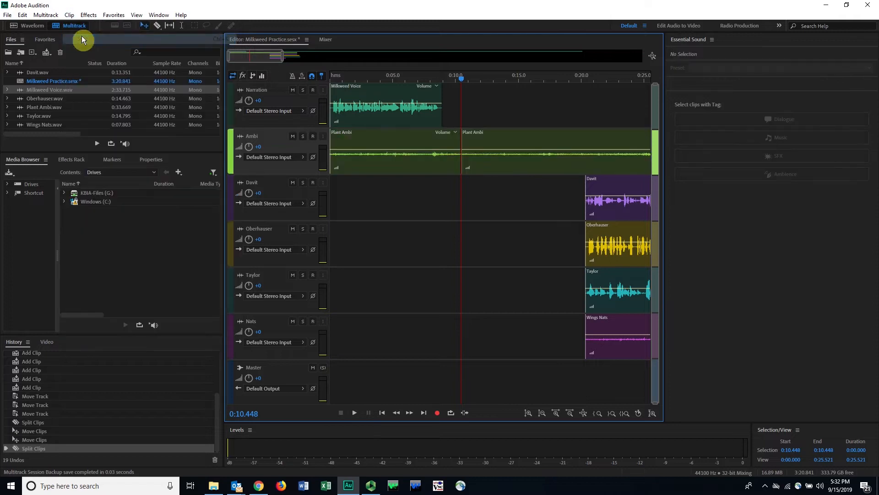
# Step: Move the second Plant Ambi clip to about 0:20, aligned with the clips below, and shift the first Narration clip to about 0:00.6
pyautogui.moveTo(500, 136); pyautogui.dragTo(622, 147)
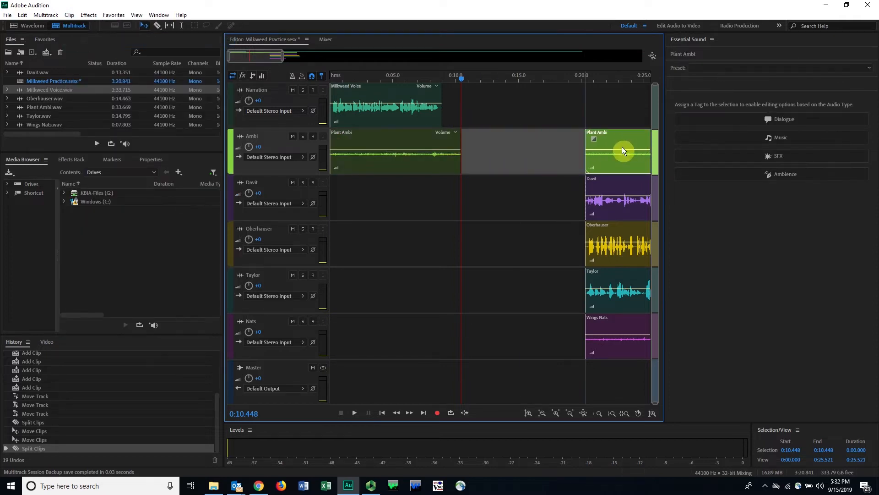
pyautogui.click(474, 185)
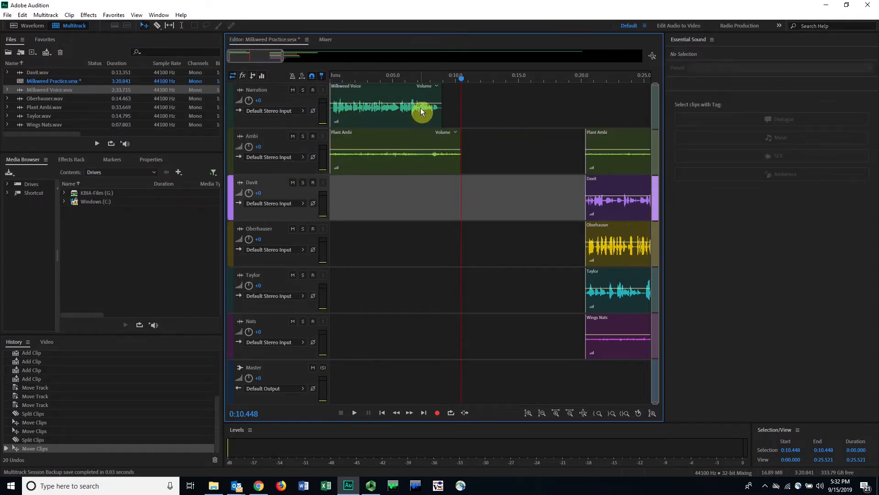
pyautogui.moveTo(390, 92); pyautogui.dragTo(293, 81)
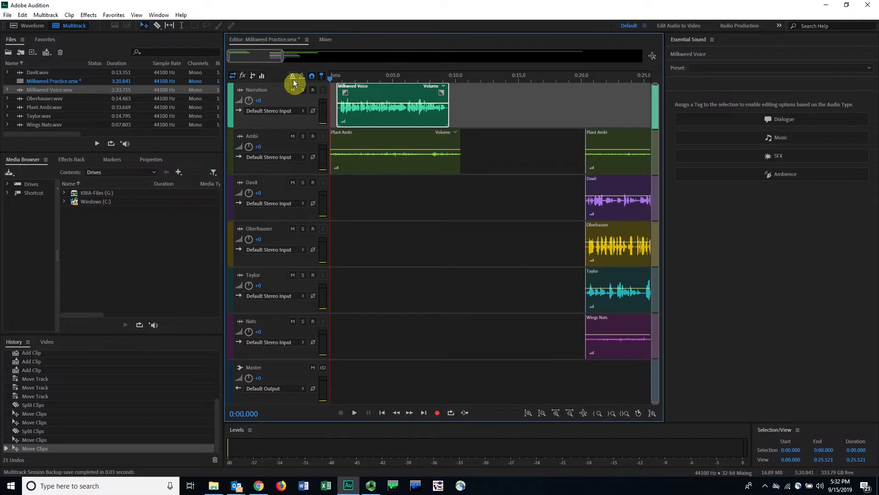
# Step: Play the session from the start to about 0:05 and zoom in on its first 10 seconds
pyautogui.press('space')
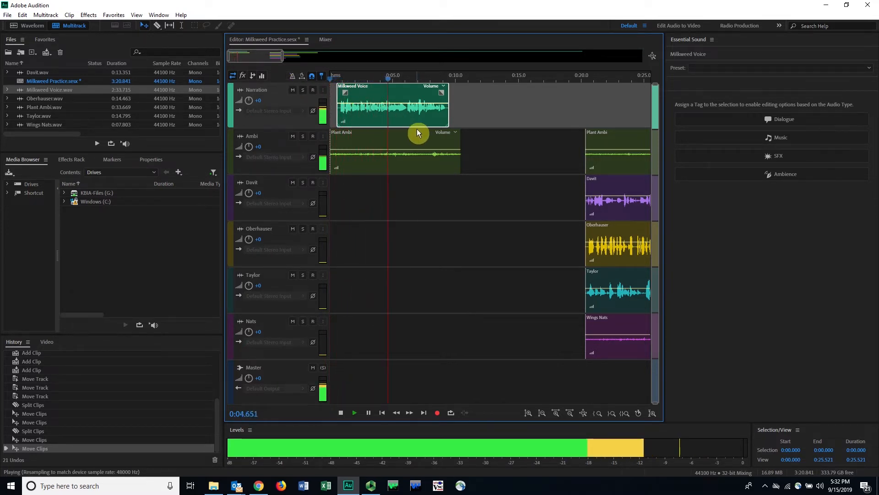
pyautogui.press('space')
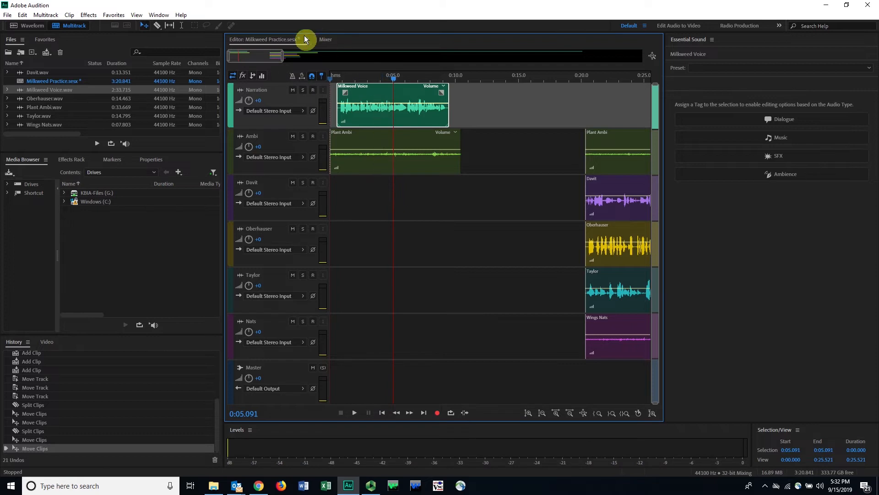
pyautogui.click(285, 55)
pyautogui.moveTo(281, 56); pyautogui.dragTo(248, 51)
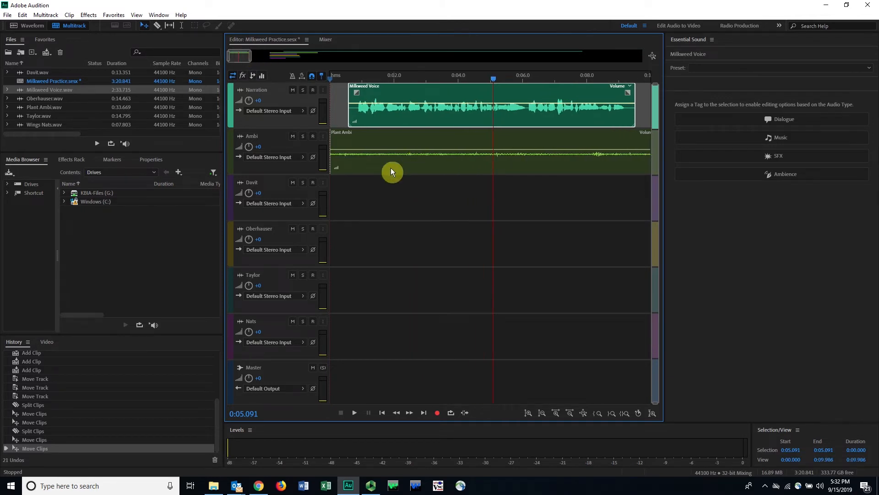
# Step: Enlarge the track heights, show about the first 53 seconds of the session and select the second Plant Ambi clip
pyautogui.moveTo(655, 403); pyautogui.dragTo(652, 185)
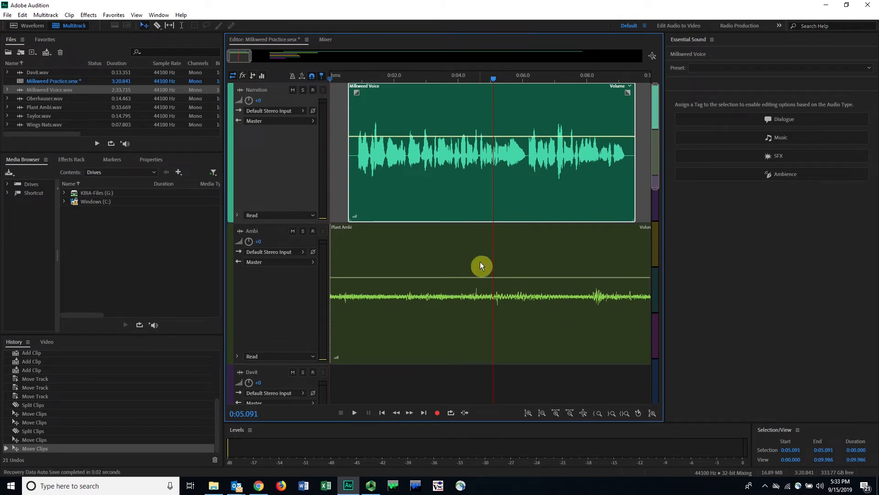
pyautogui.click(416, 252)
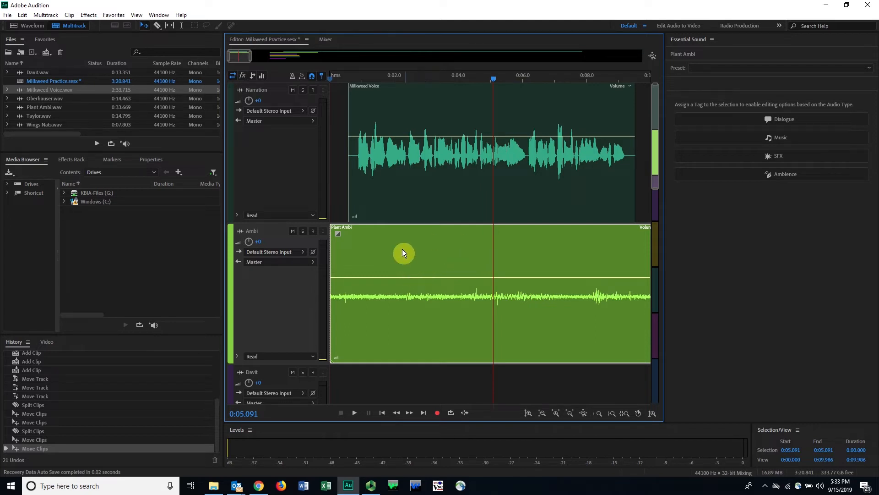
pyautogui.moveTo(246, 60); pyautogui.dragTo(340, 56)
pyautogui.click(532, 248)
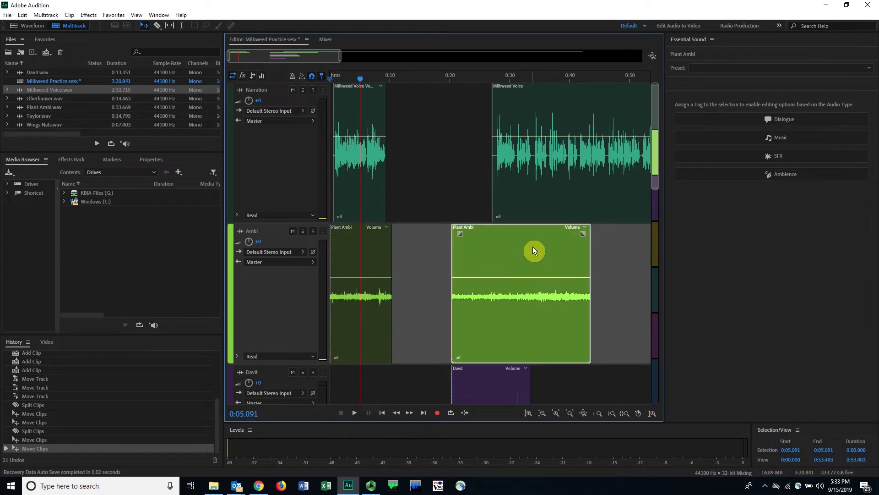
# Step: Raise the volume envelope of the first Plant Ambi clip to about +7.8 dB
pyautogui.click(356, 278)
pyautogui.moveTo(356, 276); pyautogui.dragTo(358, 249)
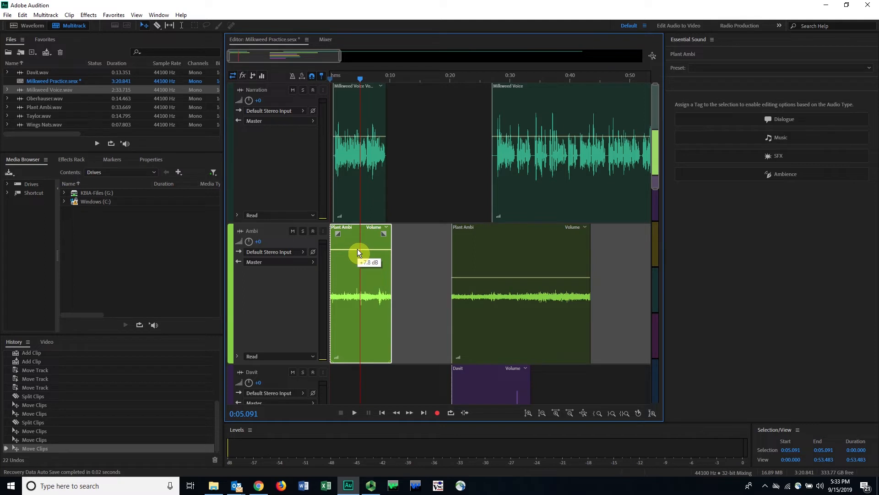
pyautogui.moveTo(358, 253); pyautogui.dragTo(357, 252)
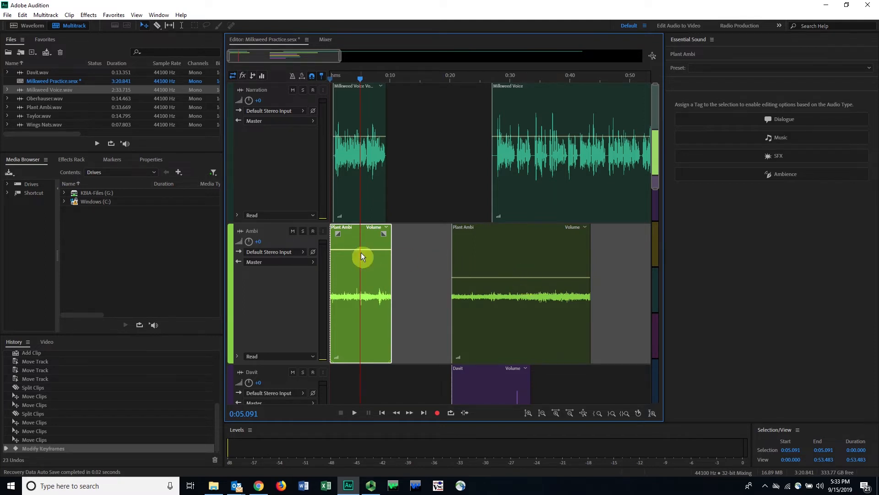
# Step: Solo the Ambi track and listen to both Plant Ambi clips, starting at about 0:05 and 0:24.7
pyautogui.click(303, 232)
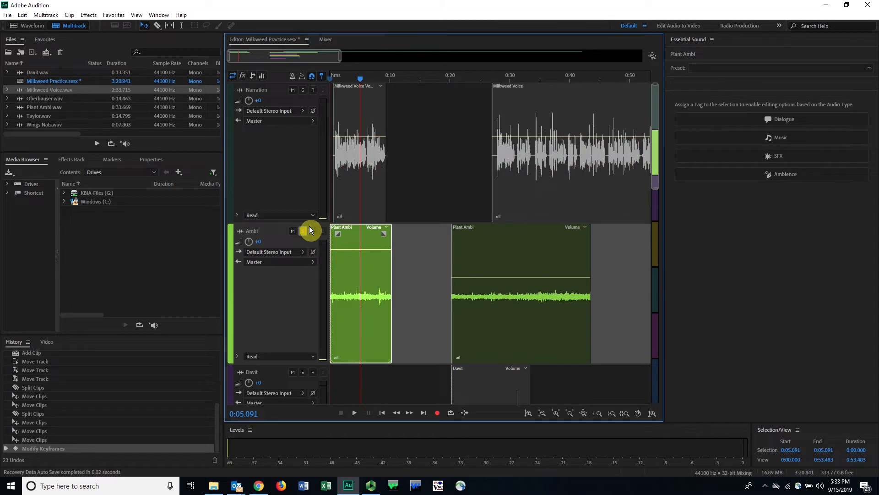
pyautogui.press('space')
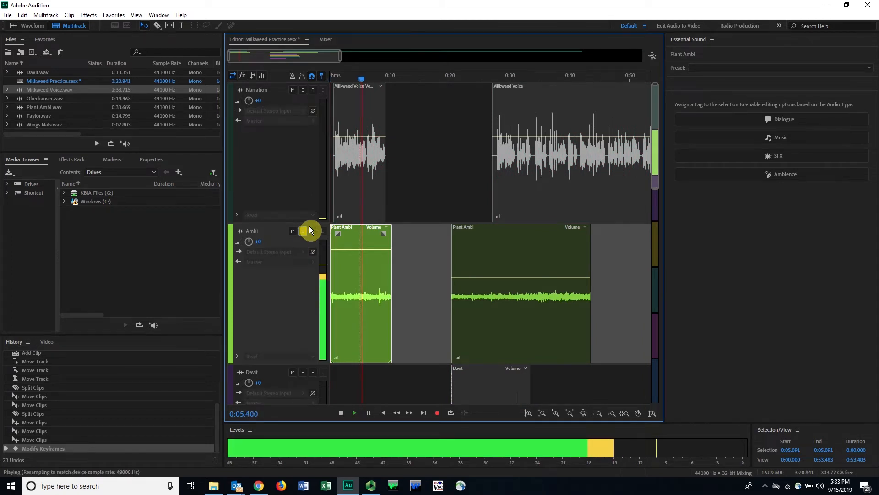
pyautogui.press('space')
pyautogui.click(478, 76)
pyautogui.press('space')
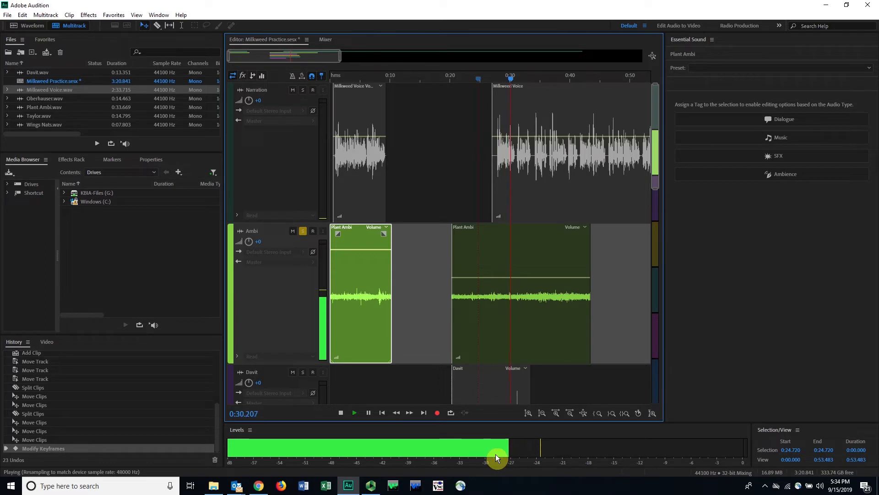
pyautogui.press('space')
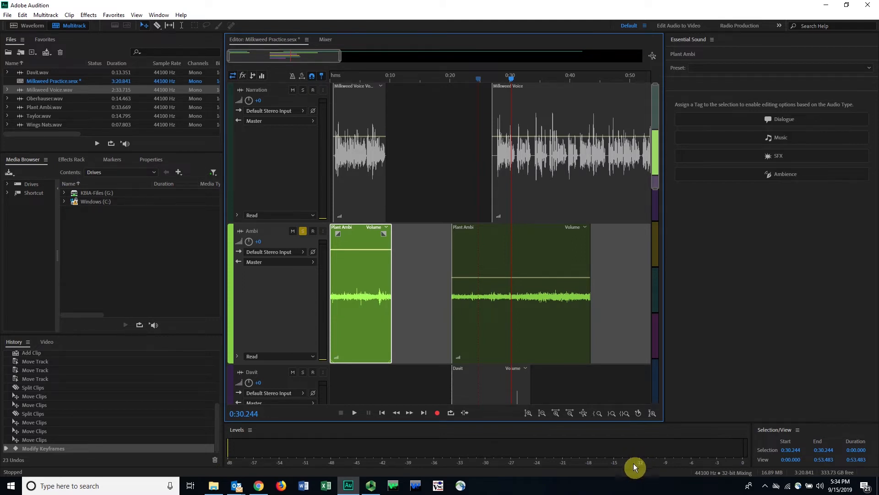
# Step: Replay the first Plant Ambi clip from about 0:02.6 to 0:09, and again from about 0:07.8 to check its level
pyautogui.click(345, 78)
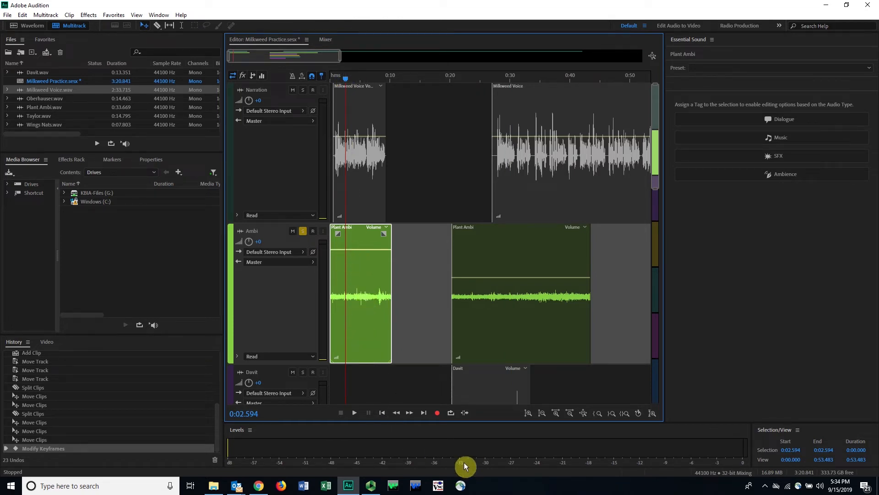
pyautogui.press('space')
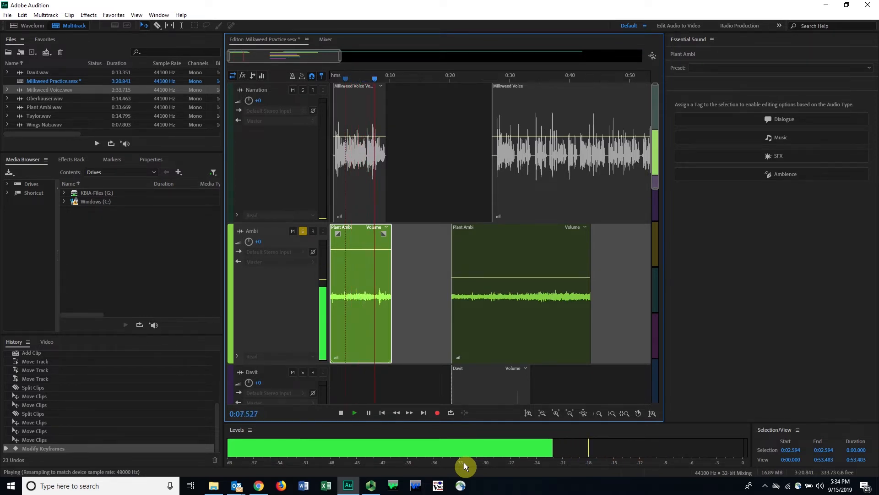
pyautogui.press('space')
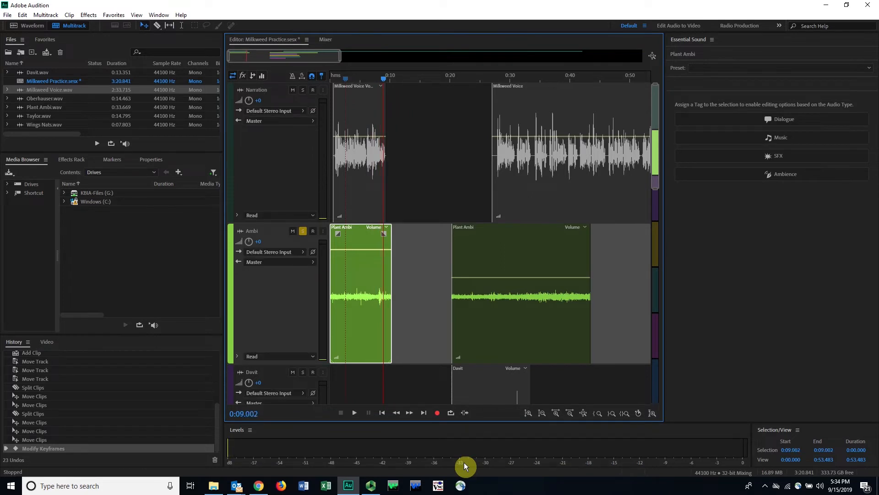
pyautogui.moveTo(382, 83); pyautogui.dragTo(375, 84)
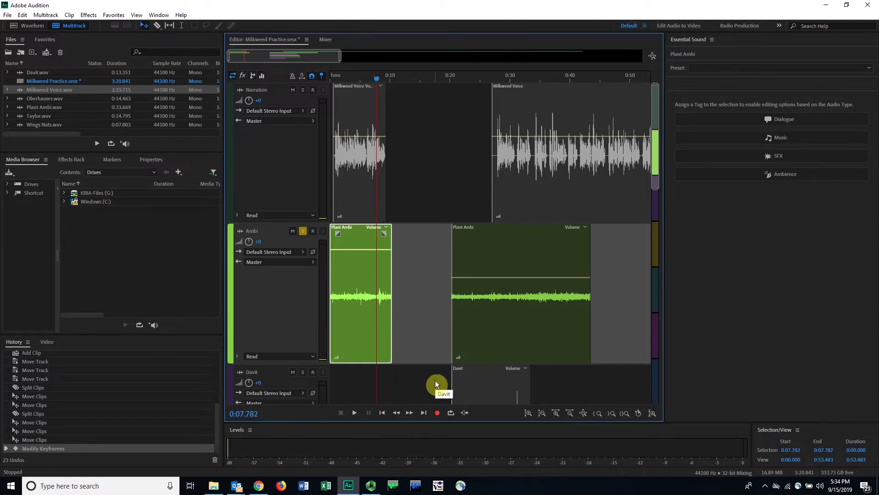
pyautogui.press('space')
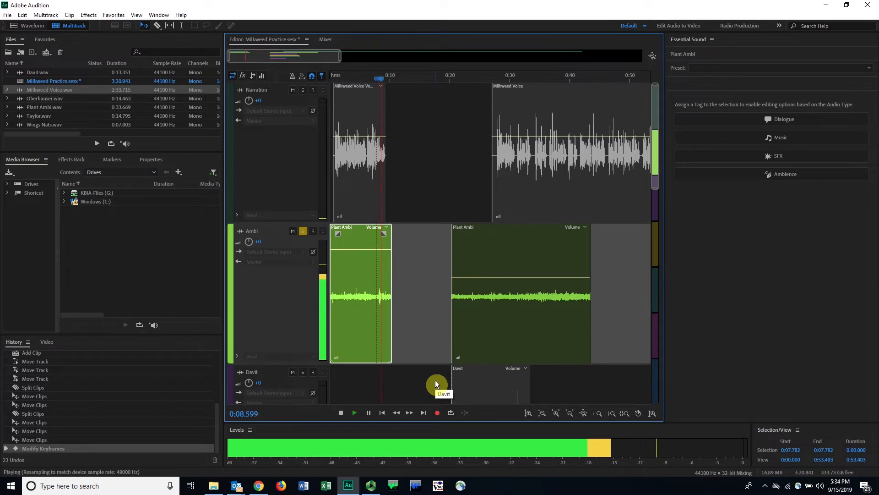
pyautogui.press('space')
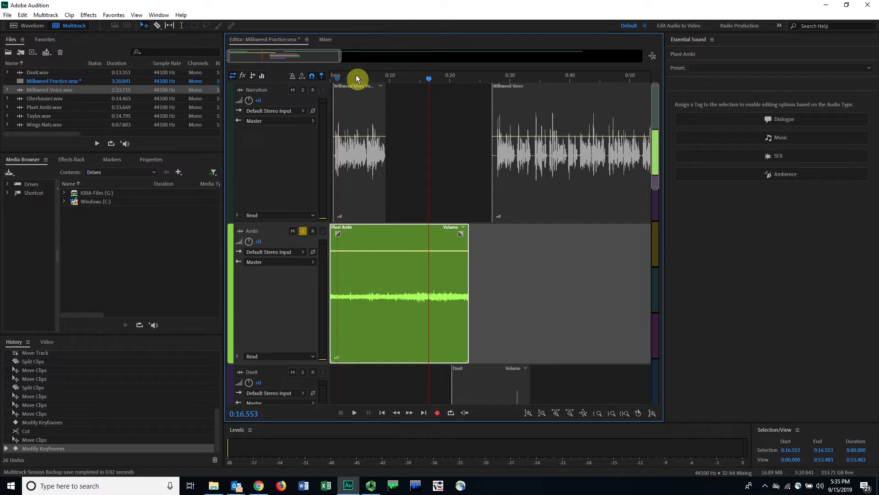
# Step: Undo the recent ambience edits and move the first Narration clip so it starts at about 0:01
pyautogui.moveTo(355, 77); pyautogui.dragTo(352, 80)
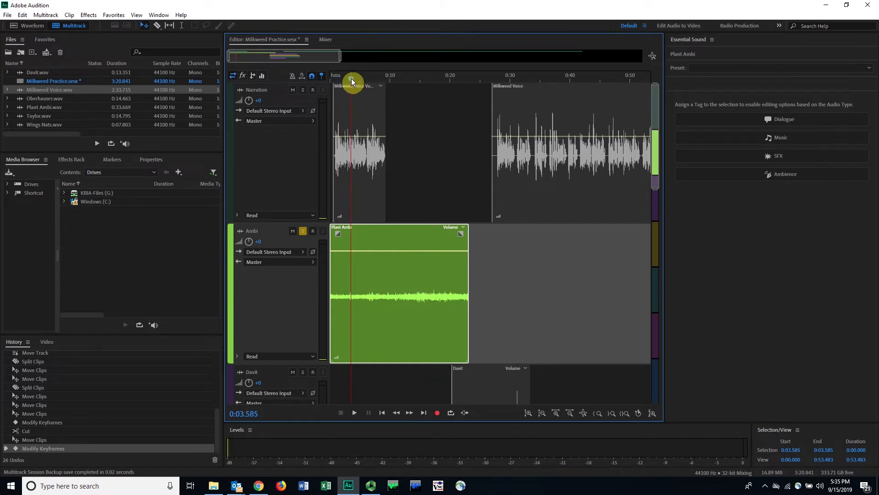
pyautogui.click(371, 79)
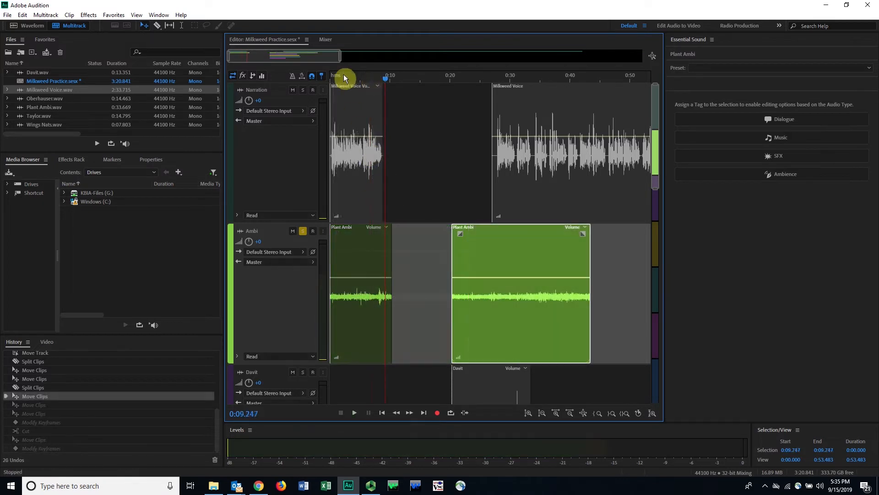
pyautogui.click(350, 96)
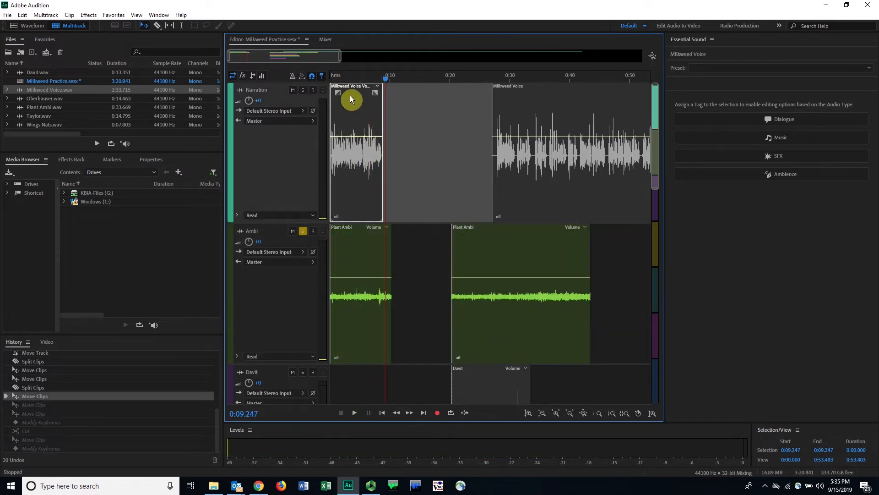
pyautogui.moveTo(347, 90); pyautogui.dragTo(355, 89)
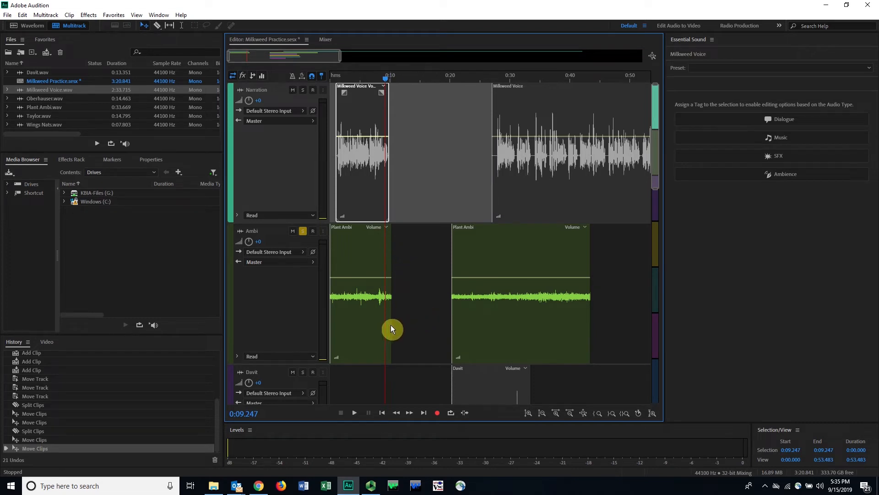
# Step: Extend the end of the first Plant Ambi clip to about 0:16 and try to lengthen the second one past its end
pyautogui.moveTo(391, 324); pyautogui.dragTo(424, 321)
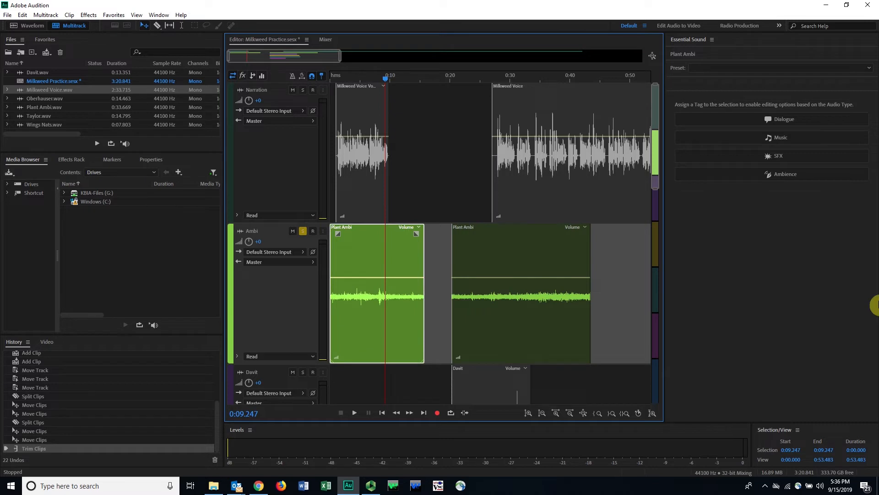
pyautogui.click(589, 301)
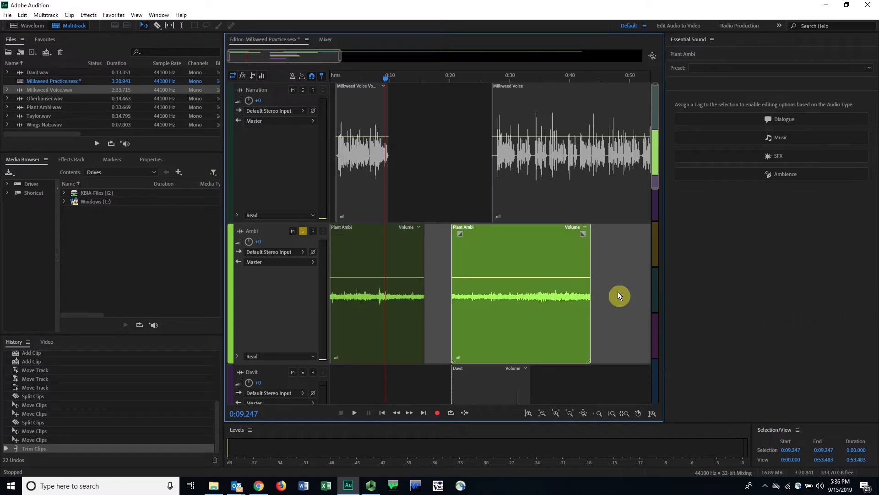
pyautogui.moveTo(609, 323); pyautogui.dragTo(654, 321)
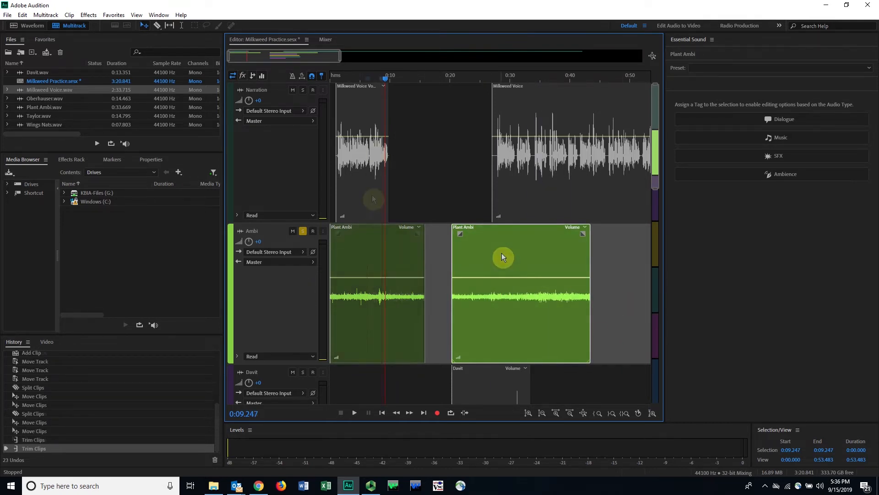
pyautogui.click(357, 252)
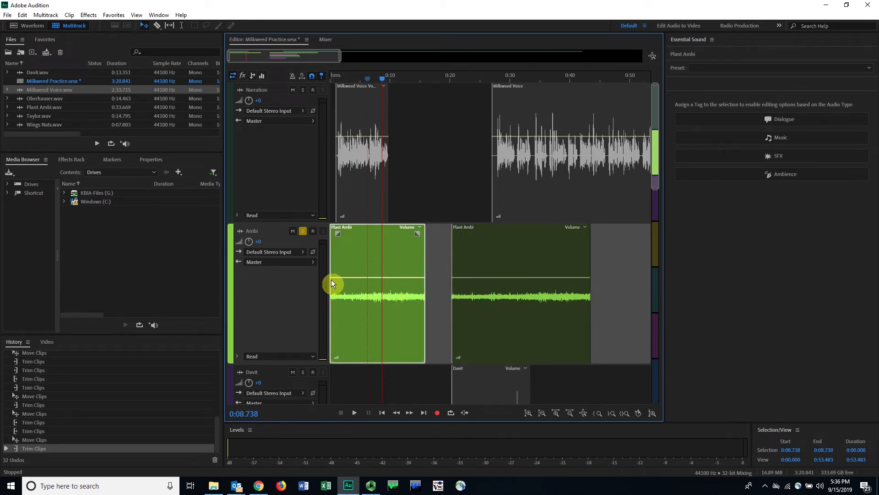
# Step: Return the playhead to the session start and play the soloed ambience for about 3 seconds
pyautogui.moveTo(362, 77); pyautogui.dragTo(290, 82)
pyautogui.press('space')
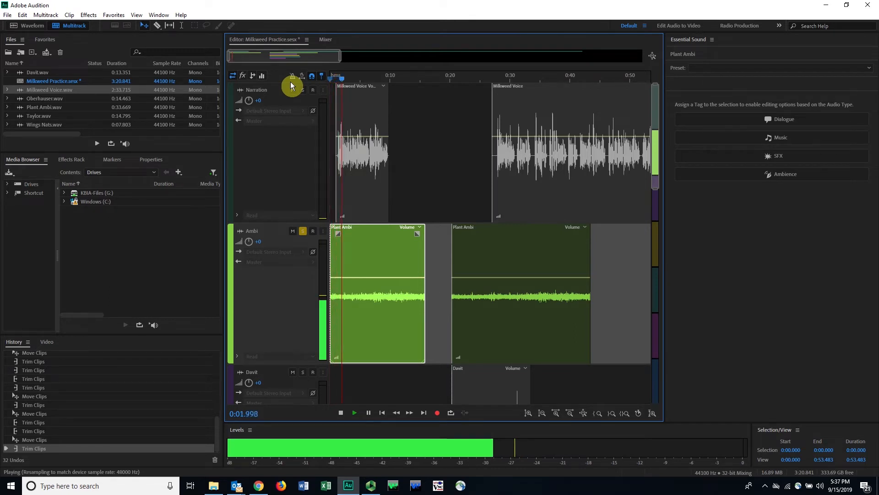
pyautogui.press('space')
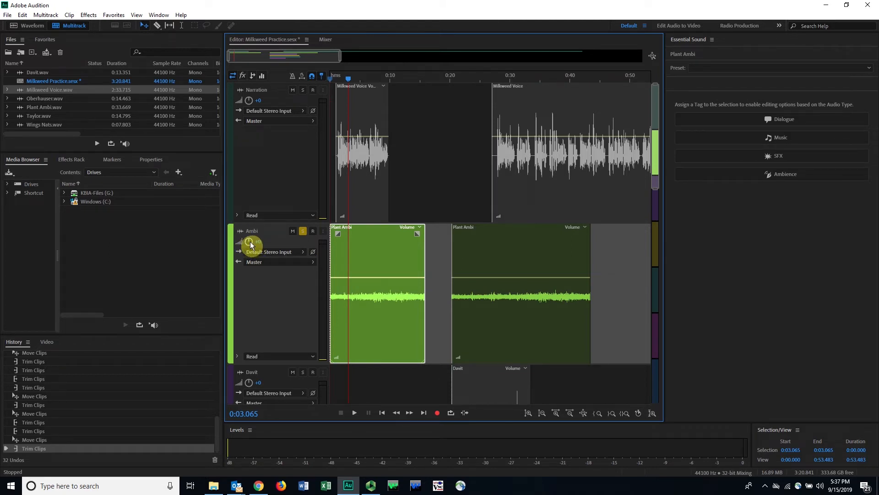
# Step: Try an Ambi track volume of +12 dB during playback to about 0:05, and reset the track volume to 0 dB
pyautogui.moveTo(250, 243)
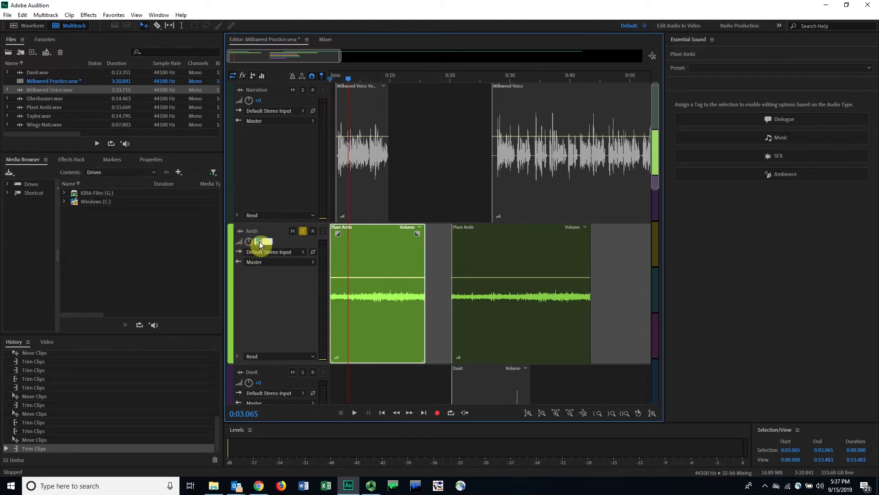
pyautogui.click(258, 242)
pyautogui.write('12')
pyautogui.press('Return')
pyautogui.press('space')
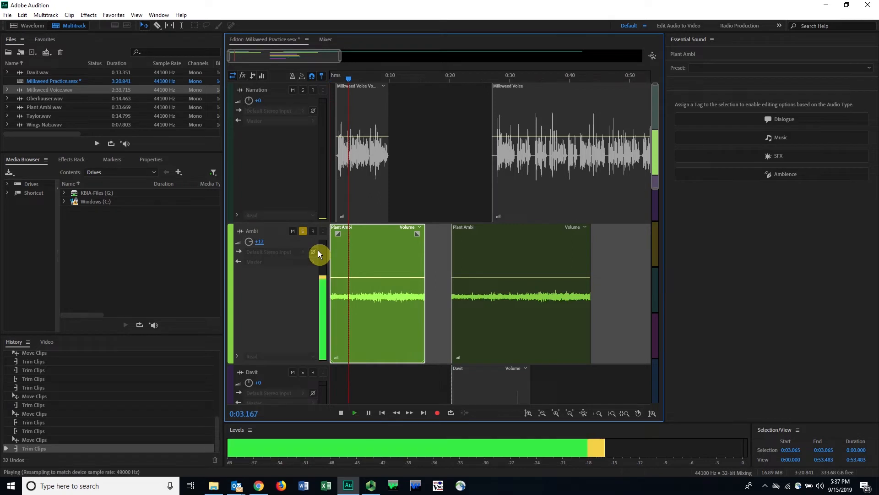
pyautogui.press('space')
pyautogui.click(259, 242)
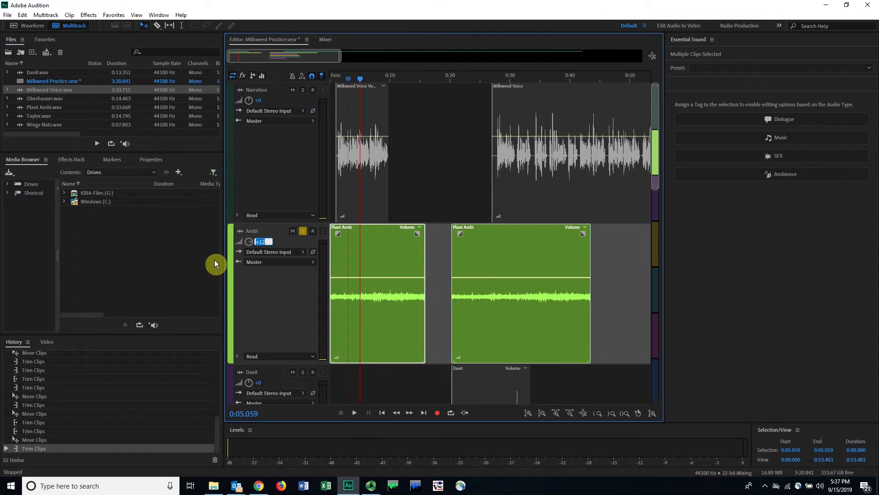
pyautogui.write('0')
pyautogui.press('Return')
# Step: Add two volume keyframes to the first Plant Ambi clip, at about 0:00.5 and 0:03.3, raising the first to about +8 dB
pyautogui.click(396, 75)
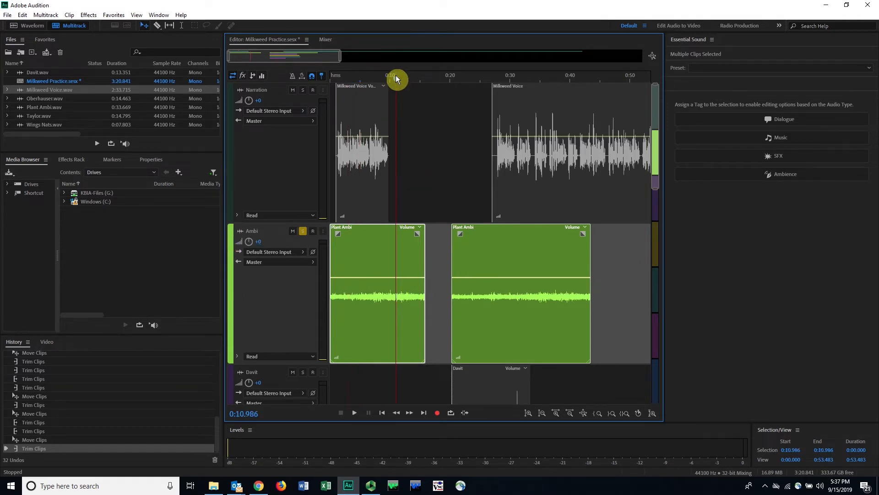
pyautogui.click(340, 277)
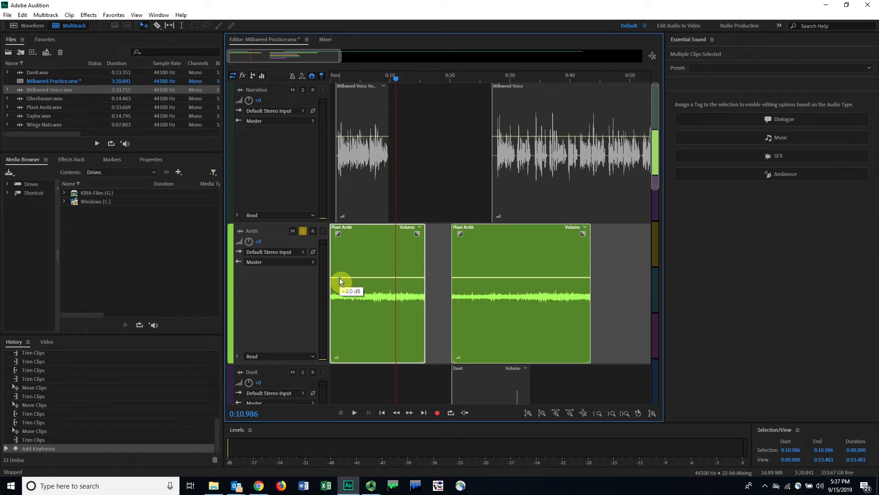
pyautogui.click(349, 278)
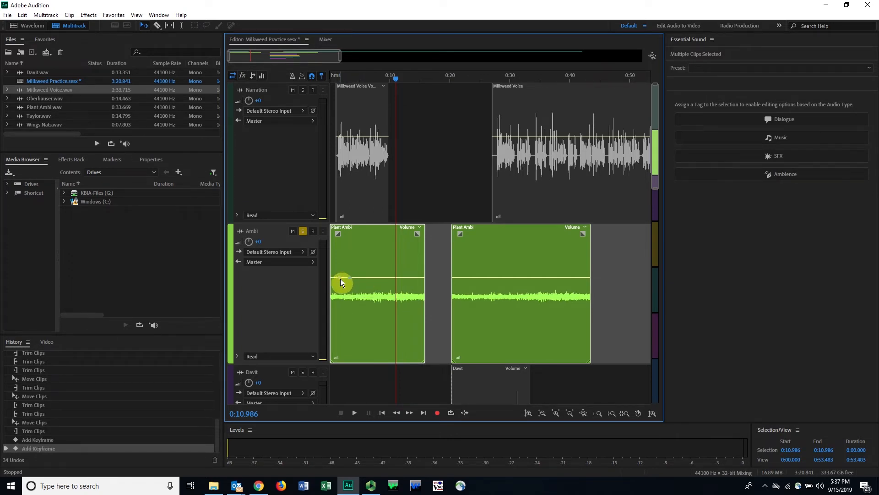
pyautogui.moveTo(338, 276); pyautogui.dragTo(339, 269)
pyautogui.moveTo(334, 250); pyautogui.dragTo(334, 249)
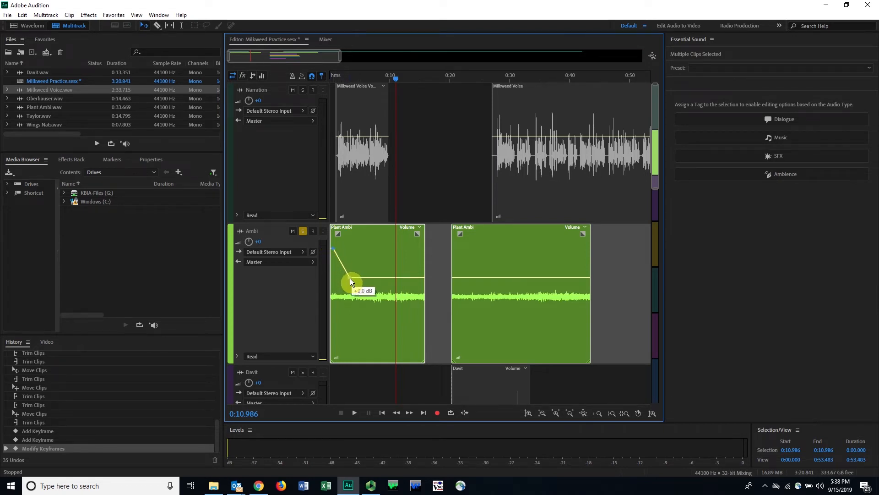
# Step: Play the soloed ambience from the session start to about 0:06 to hear the volume fade
pyautogui.moveTo(398, 79); pyautogui.dragTo(280, 81)
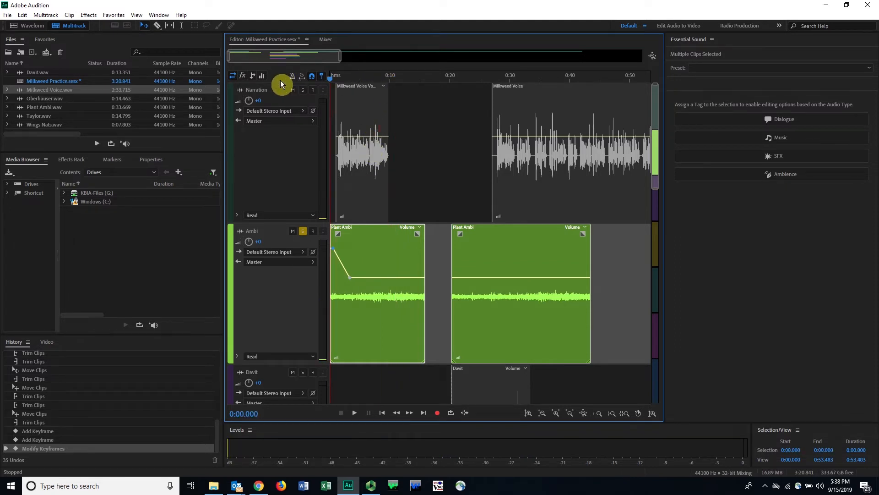
pyautogui.press('space')
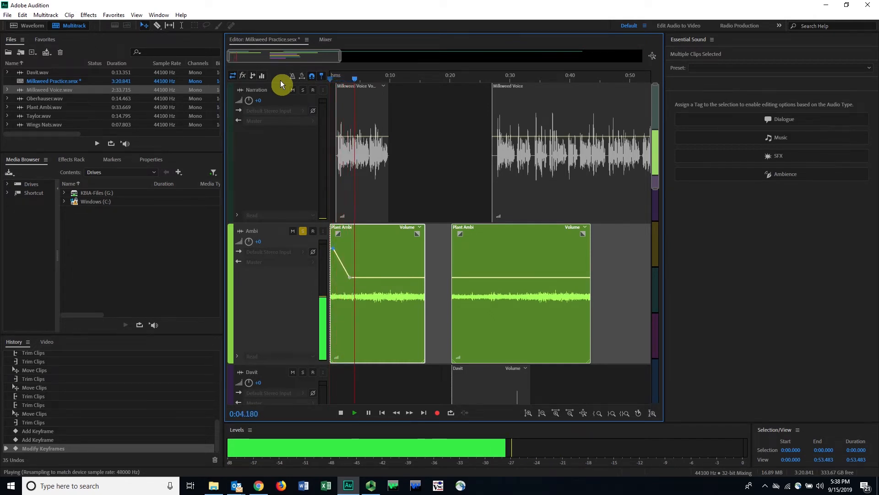
pyautogui.press('space')
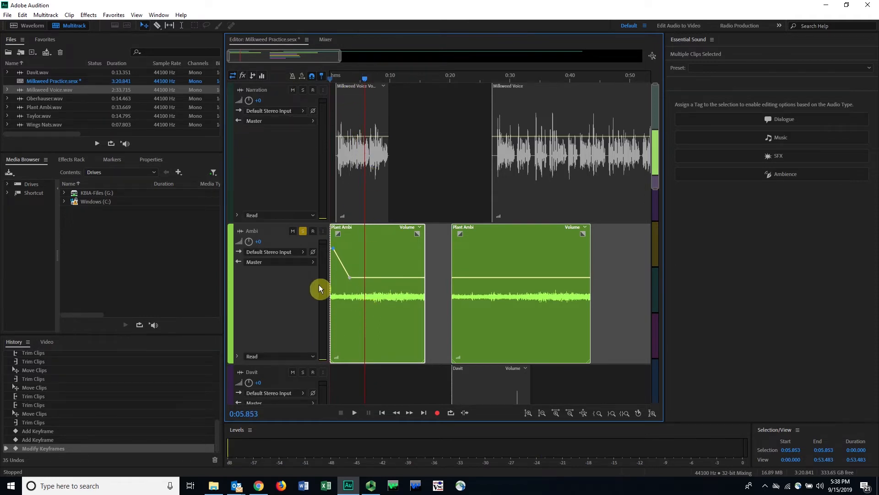
# Step: Turn off solo on the Ambi track and play the full mix from the session start
pyautogui.click(303, 231)
pyautogui.moveTo(367, 79); pyautogui.dragTo(309, 82)
pyautogui.press('space')
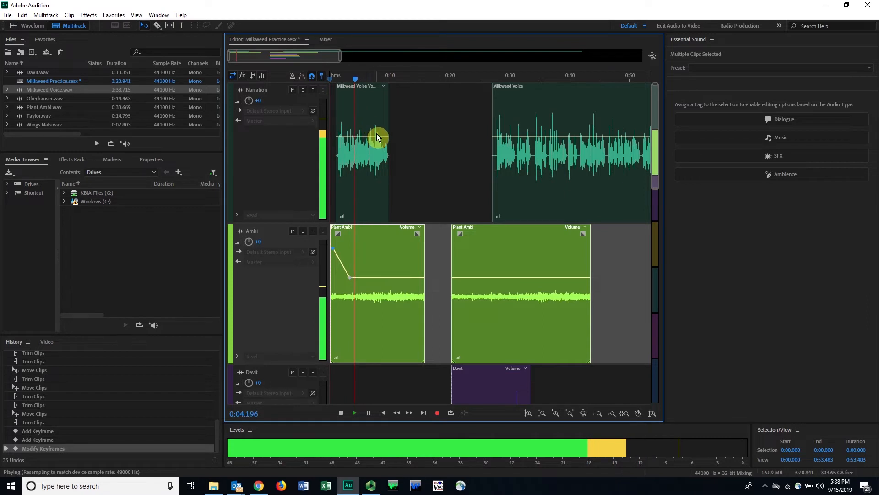
# Step: Select the time range from the session start to about 0:10.4 and turn on loop playback
pyautogui.moveTo(340, 54); pyautogui.dragTo(269, 56)
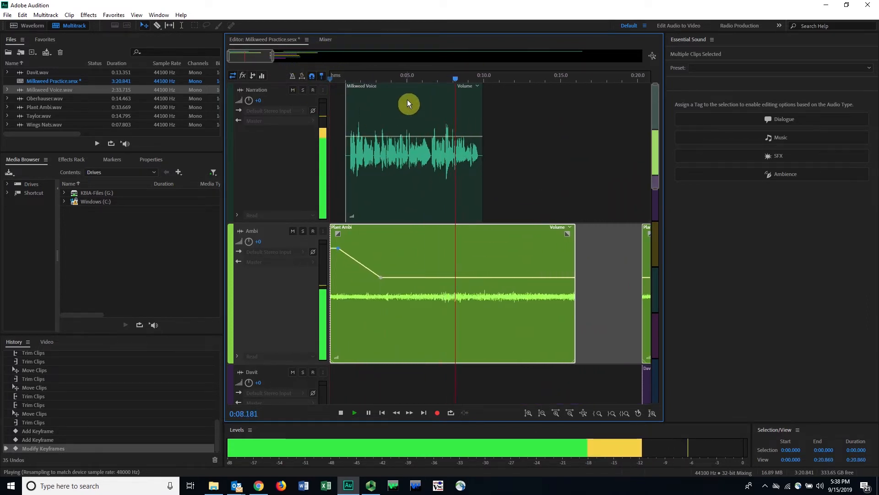
pyautogui.press('space')
pyautogui.moveTo(375, 77); pyautogui.dragTo(303, 82)
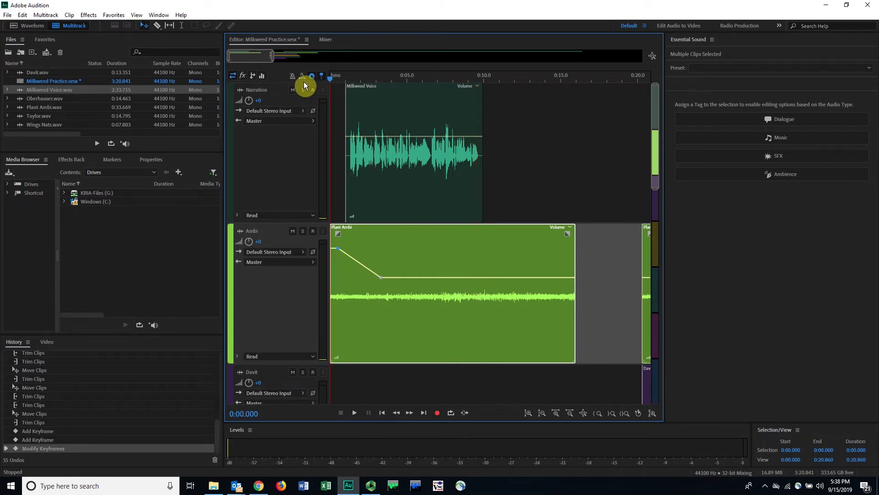
pyautogui.hotkey('ctrl', 'a')
pyautogui.moveTo(391, 76); pyautogui.dragTo(490, 84)
pyautogui.press('o')
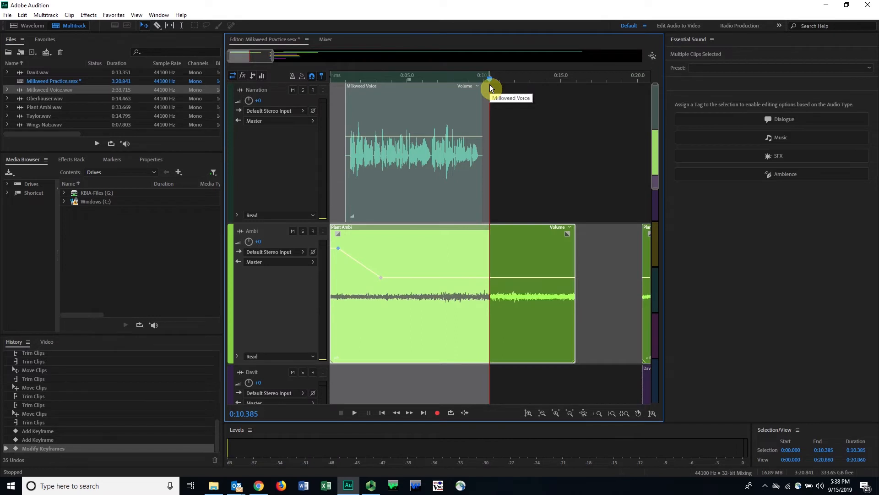
pyautogui.click(452, 412)
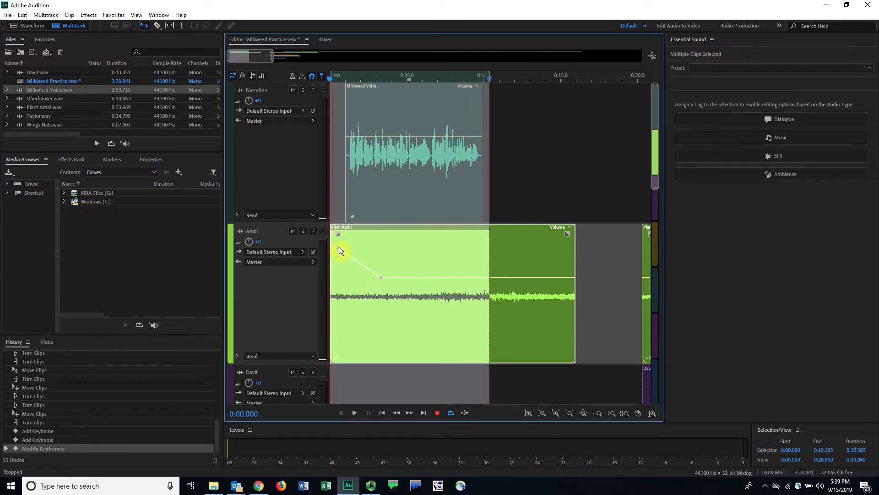
# Step: Add a volume keyframe at about 0:02.3 and +4.5 dB in the first Plant Ambi clip, and play the looped range
pyautogui.click(363, 265)
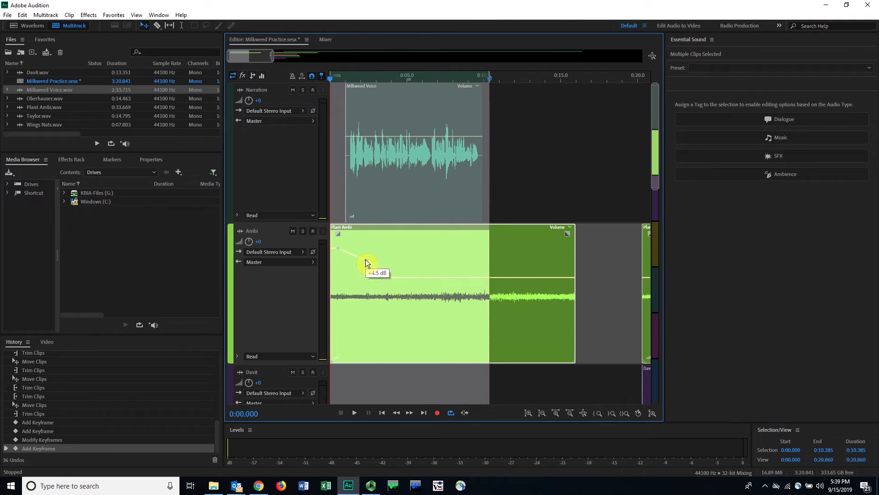
pyautogui.moveTo(366, 260); pyautogui.dragTo(366, 259)
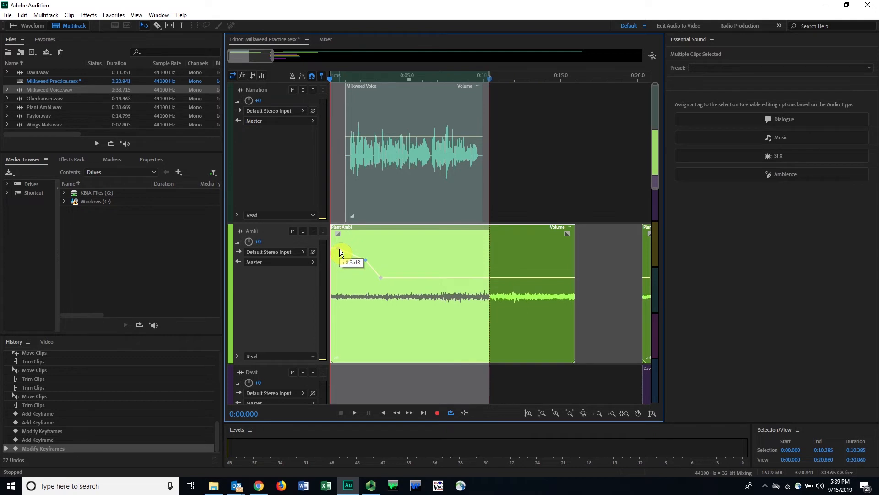
pyautogui.press('space')
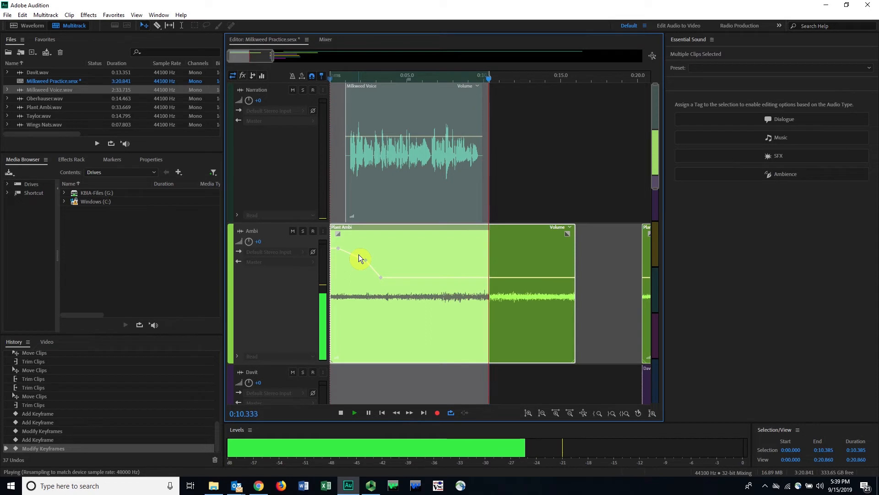
pyautogui.press('space')
pyautogui.press('space')
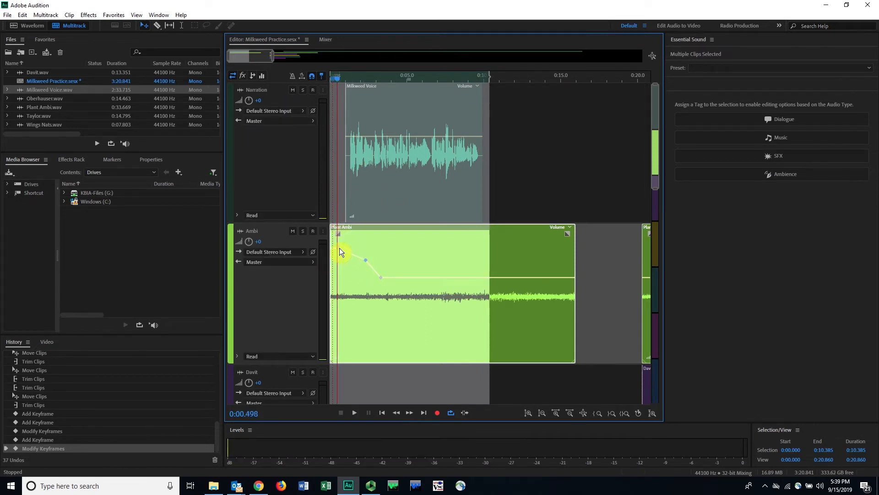
# Step: Lower the first Plant Ambi keyframe slightly and shift the middle keyframe earlier to about 0:01.9 while auditioning the loop
pyautogui.moveTo(339, 255); pyautogui.dragTo(339, 256)
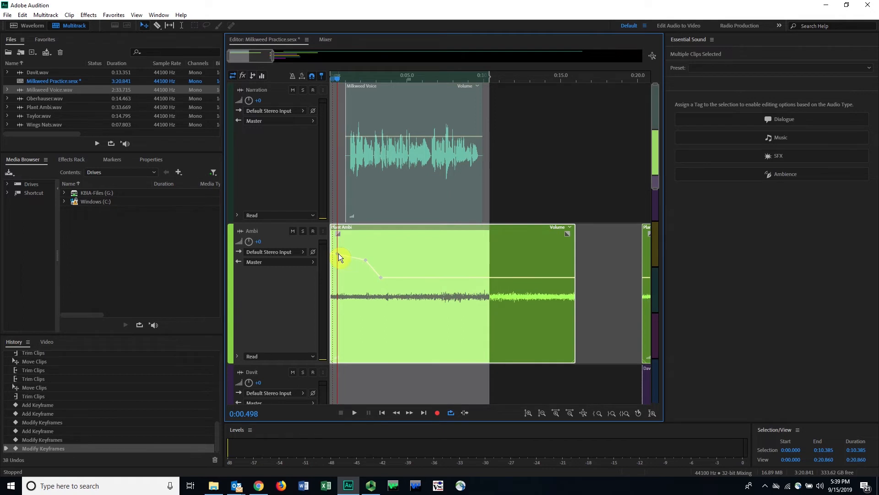
pyautogui.moveTo(339, 76); pyautogui.dragTo(324, 81)
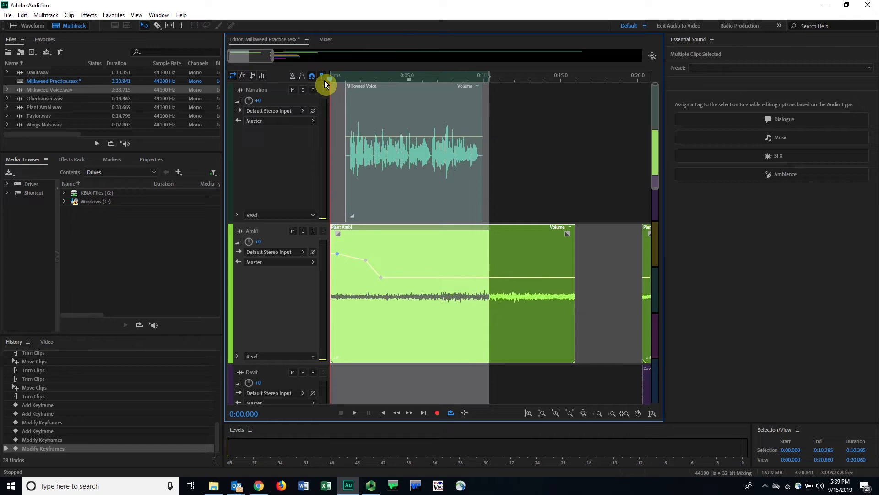
pyautogui.press('space')
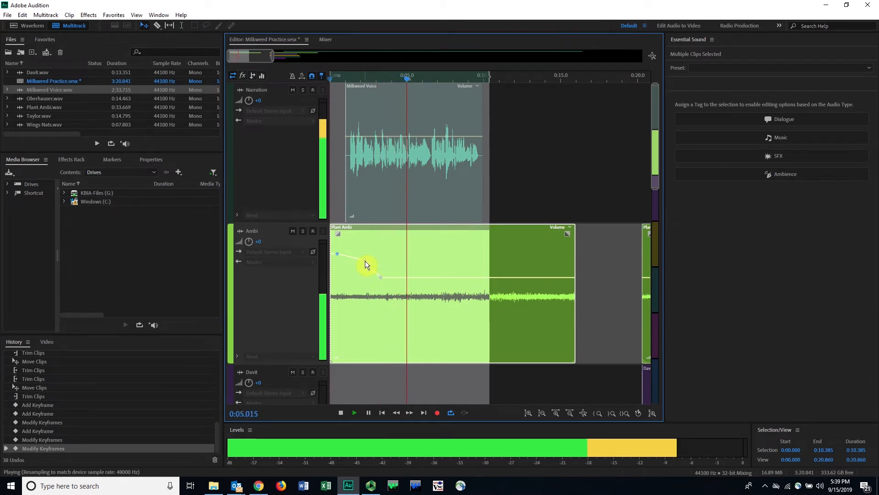
pyautogui.moveTo(363, 262); pyautogui.dragTo(360, 261)
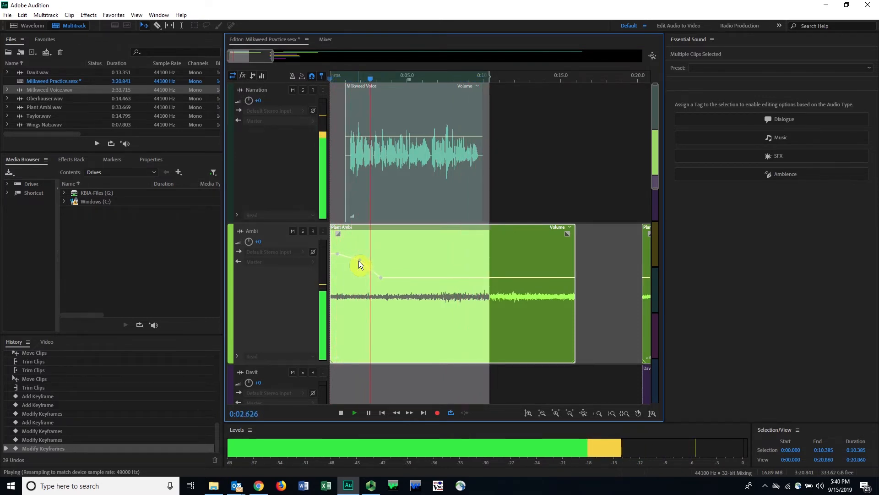
pyautogui.press('space')
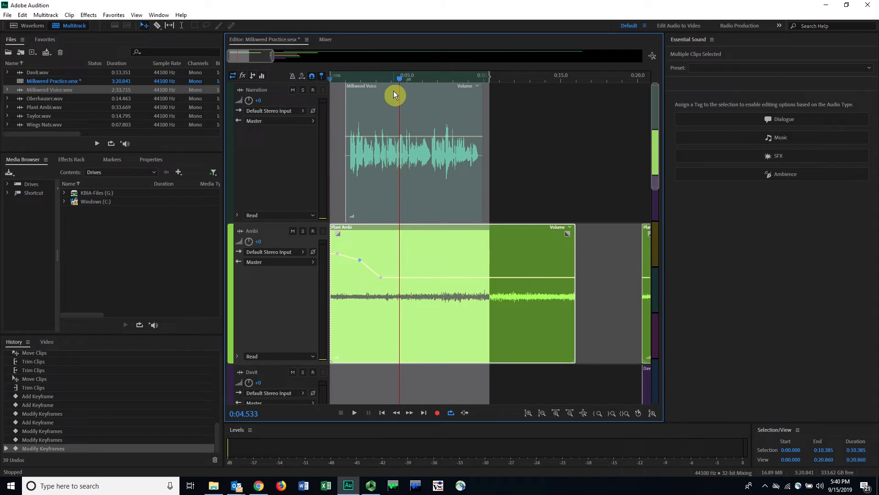
# Step: Clear the time selection and move the second narration clip earlier to start at about 0:20
pyautogui.press('g')
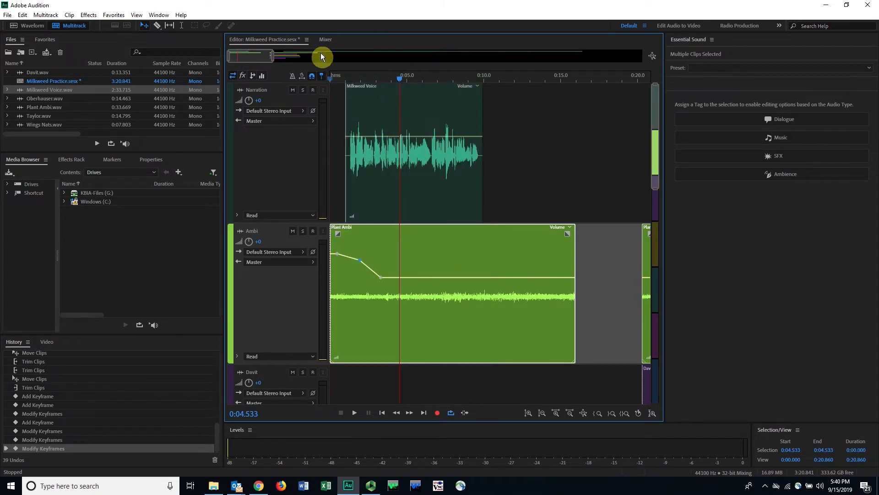
pyautogui.moveTo(265, 60); pyautogui.dragTo(375, 54)
pyautogui.moveTo(393, 93); pyautogui.dragTo(359, 89)
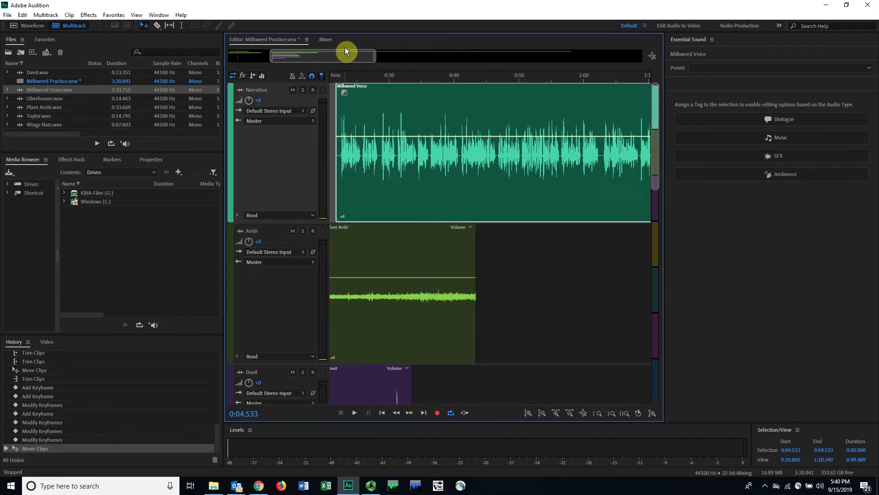
pyautogui.moveTo(345, 51); pyautogui.dragTo(300, 54)
pyautogui.moveTo(499, 112); pyautogui.dragTo(482, 111)
# Step: Solo the Narration track and play the second narration clip from about 0:20.9 to 0:23.9 to find its first phrase's end
pyautogui.click(461, 76)
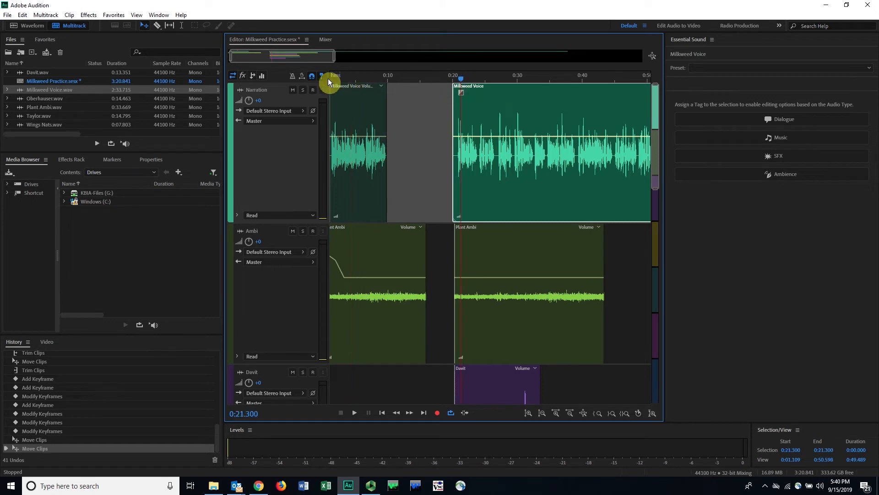
pyautogui.click(302, 90)
pyautogui.moveTo(456, 77); pyautogui.dragTo(459, 77)
pyautogui.press('space')
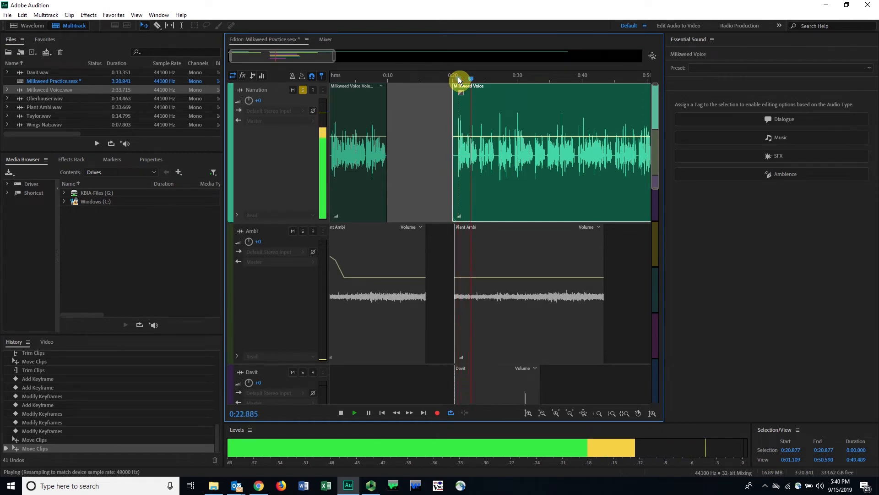
pyautogui.press('space')
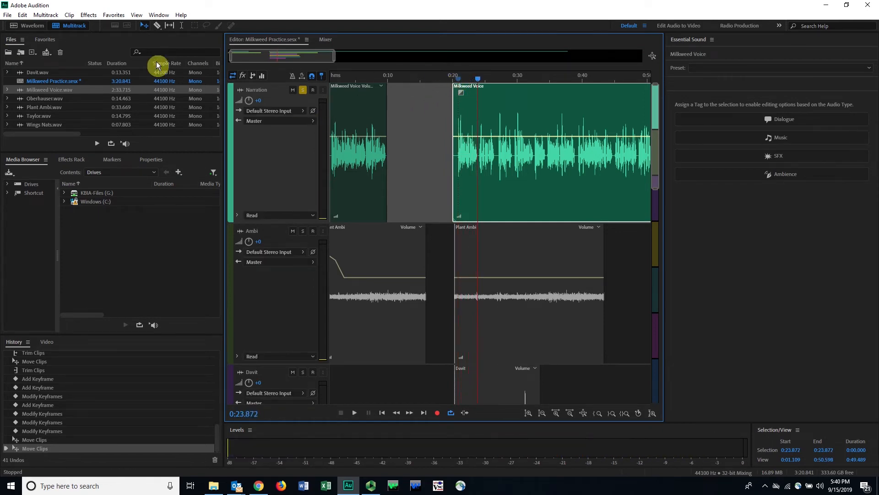
# Step: Split the second narration clip at about 0:23.9 and move its short first piece earlier to start at about 0:17
pyautogui.click(88, 14)
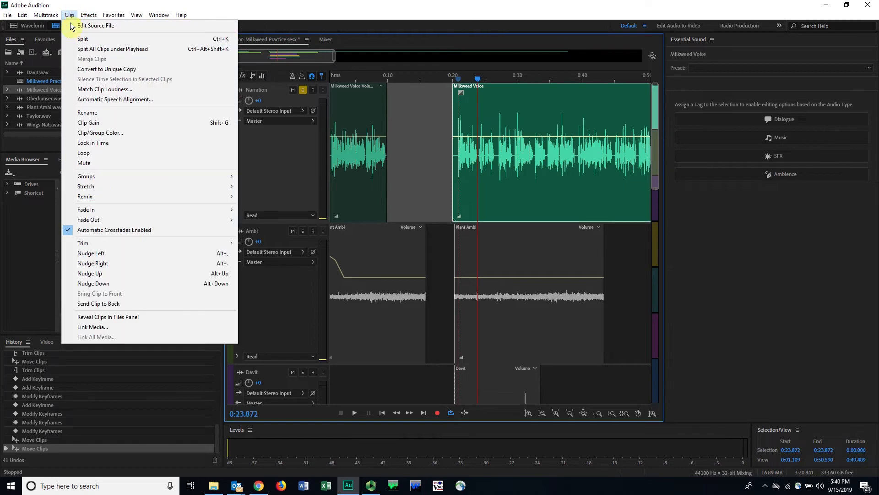
pyautogui.click(71, 39)
pyautogui.moveTo(470, 129); pyautogui.dragTo(451, 118)
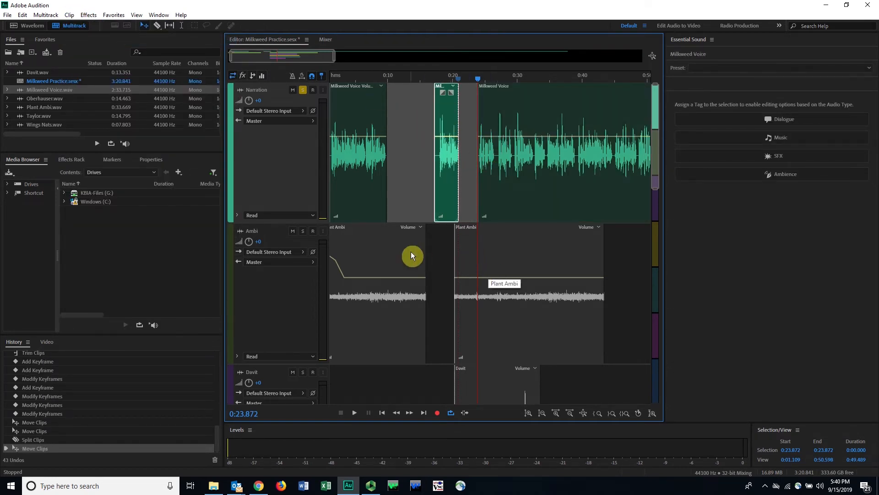
# Step: Move the purple interview track directly below Narration and shift its clip earlier to start at about 0:09.6
pyautogui.click(508, 385)
pyautogui.scroll(-3, 472, 259)
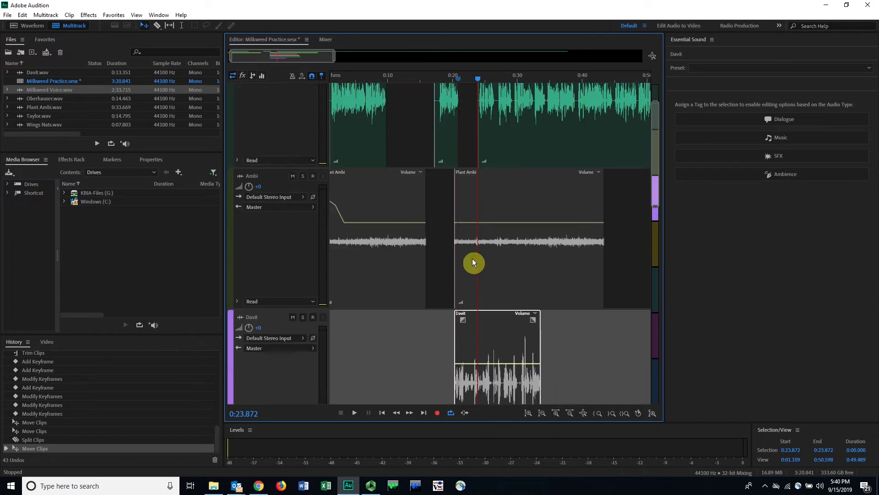
pyautogui.scroll(3, 441, 282)
pyautogui.scroll(-2, 390, 206)
pyautogui.moveTo(232, 331); pyautogui.dragTo(240, 191)
pyautogui.moveTo(486, 183); pyautogui.dragTo(441, 190)
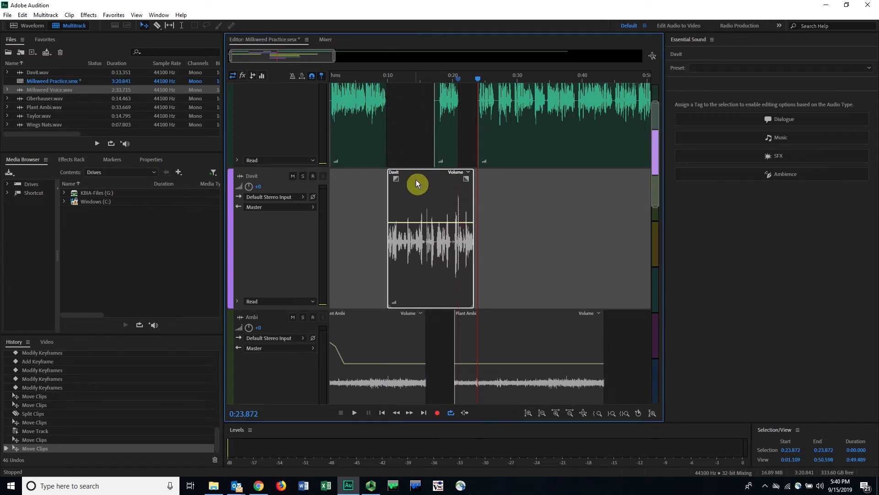
pyautogui.moveTo(438, 197)
pyautogui.mouseDown()
pyautogui.moveTo(465, 194)
pyautogui.moveTo(433, 198)
pyautogui.mouseUp()
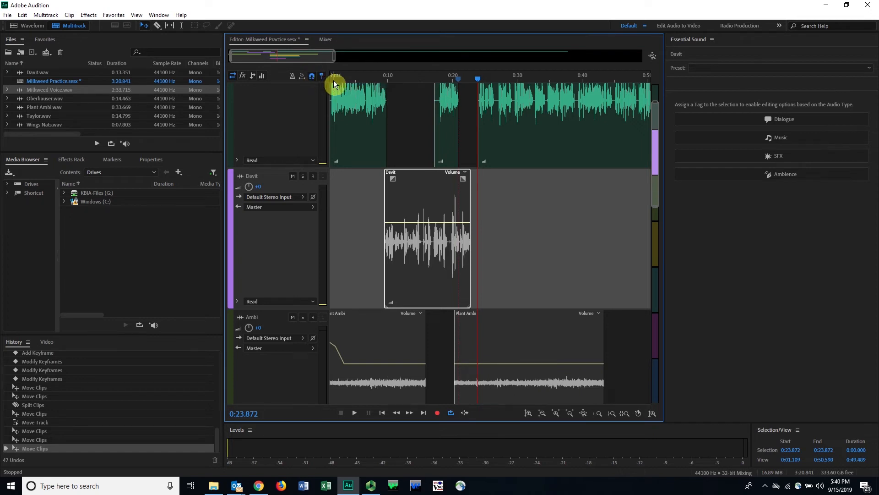
# Step: Move the long remaining narration clip to start at about 0:33 and the short one to follow the interview clip at about 0:23
pyautogui.moveTo(521, 163); pyautogui.dragTo(546, 142)
pyautogui.click(449, 140)
pyautogui.moveTo(449, 137); pyautogui.dragTo(485, 140)
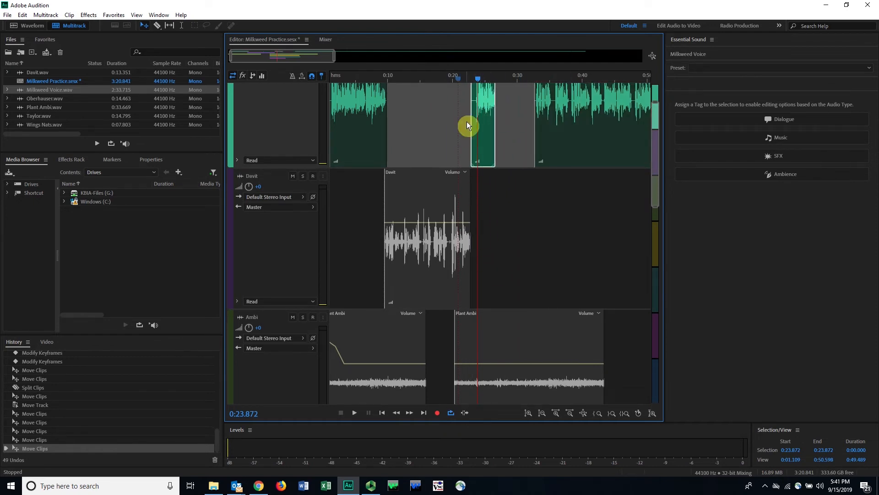
# Step: Solo the purple interview track too and play the transition into the short narration clip from about 0:22 to 0:25
pyautogui.click(468, 80)
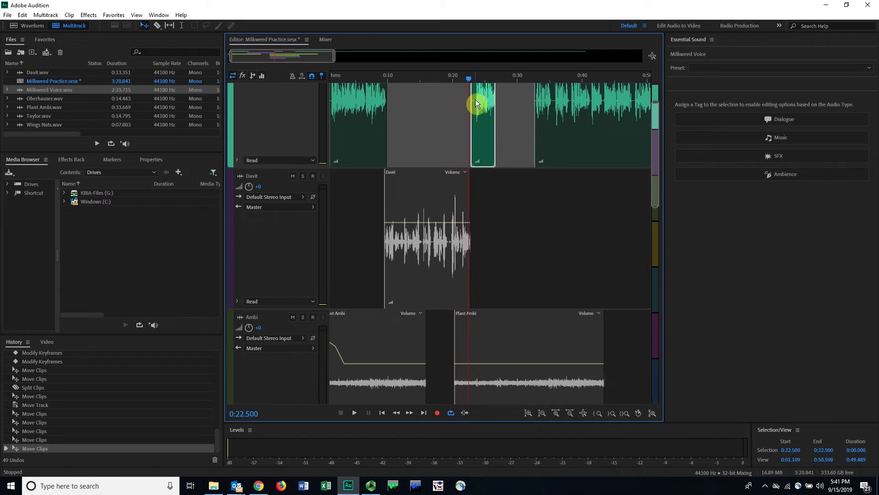
pyautogui.click(463, 80)
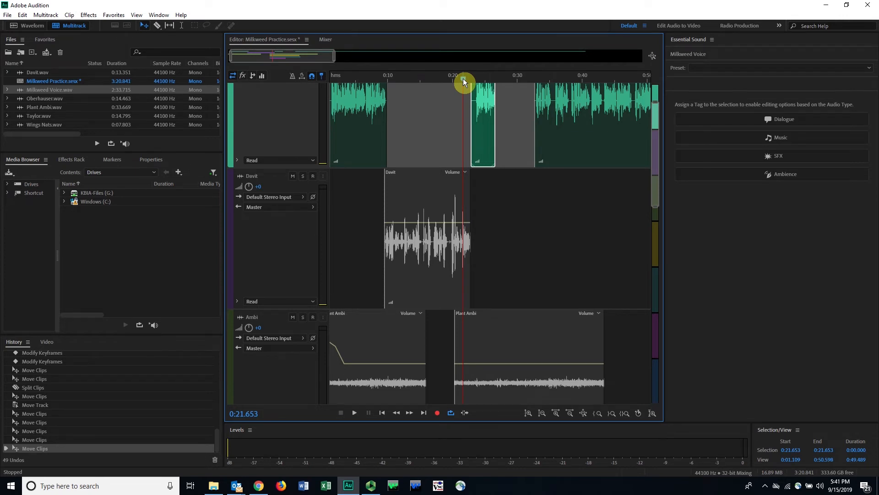
pyautogui.click(304, 177)
pyautogui.scroll(2, 431, 220)
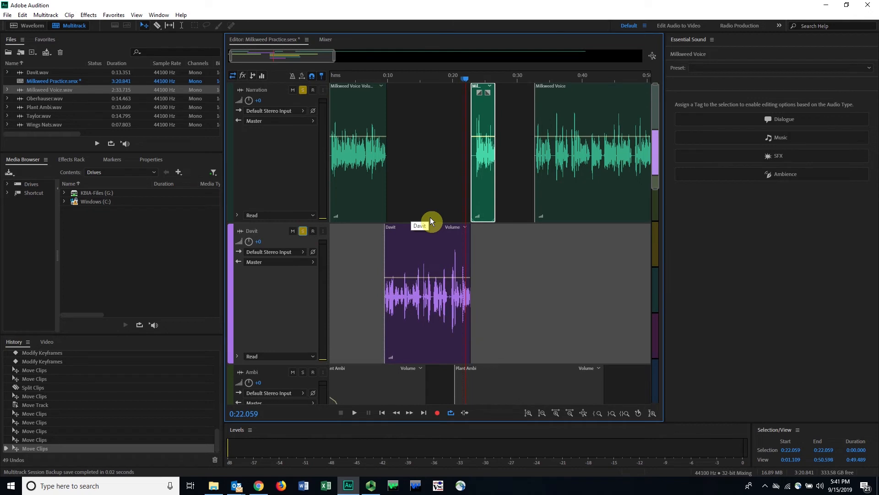
pyautogui.press('space')
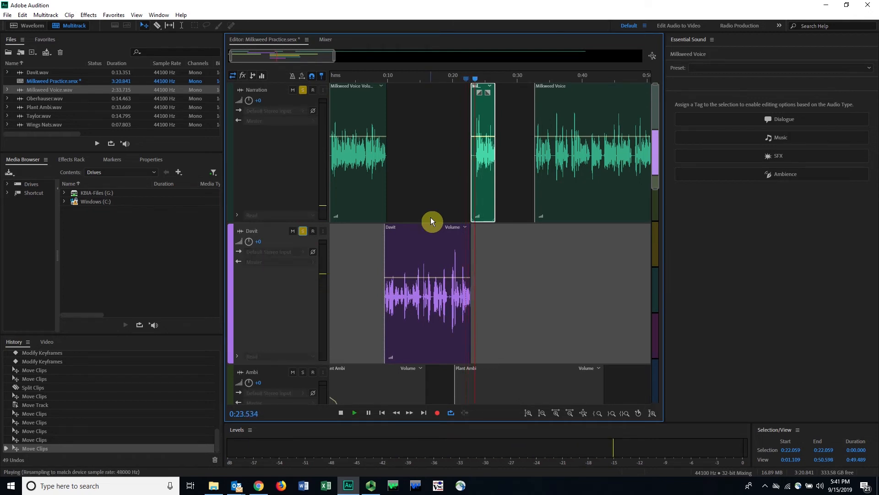
pyautogui.press('space')
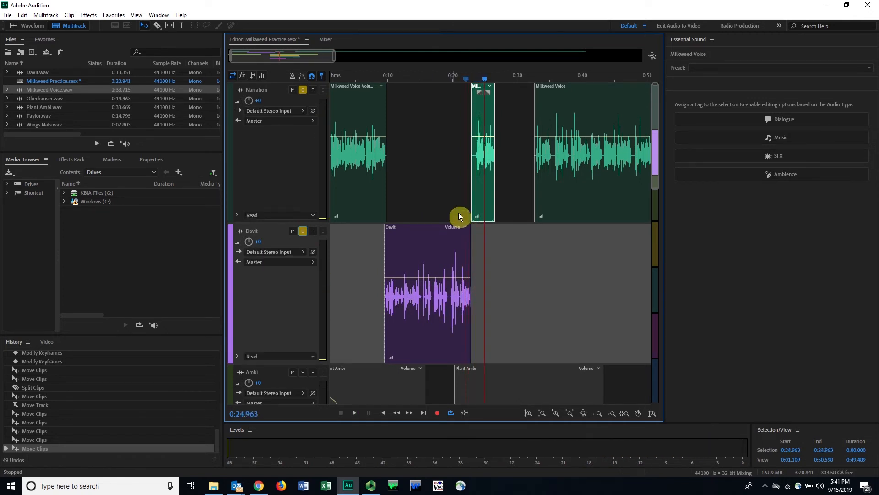
# Step: Trim the silence from the start of the short narration clip and move it against the interview clip's end at about 0:22.9
pyautogui.moveTo(336, 56); pyautogui.dragTo(262, 54)
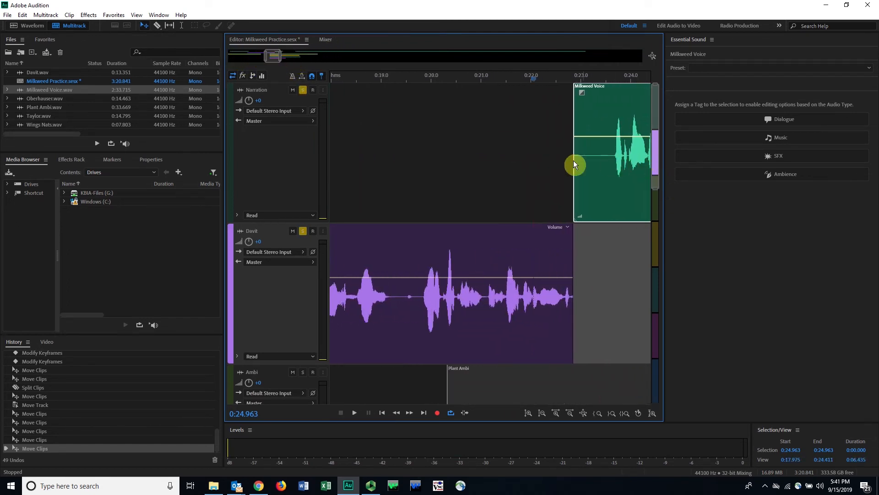
pyautogui.moveTo(573, 139); pyautogui.dragTo(596, 119)
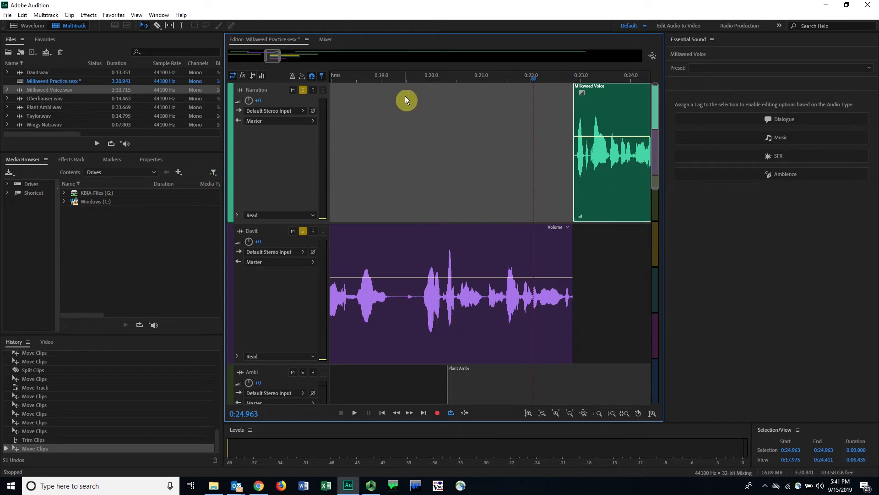
pyautogui.moveTo(281, 54)
pyautogui.mouseDown()
pyautogui.moveTo(300, 52)
pyautogui.moveTo(284, 58)
pyautogui.mouseUp()
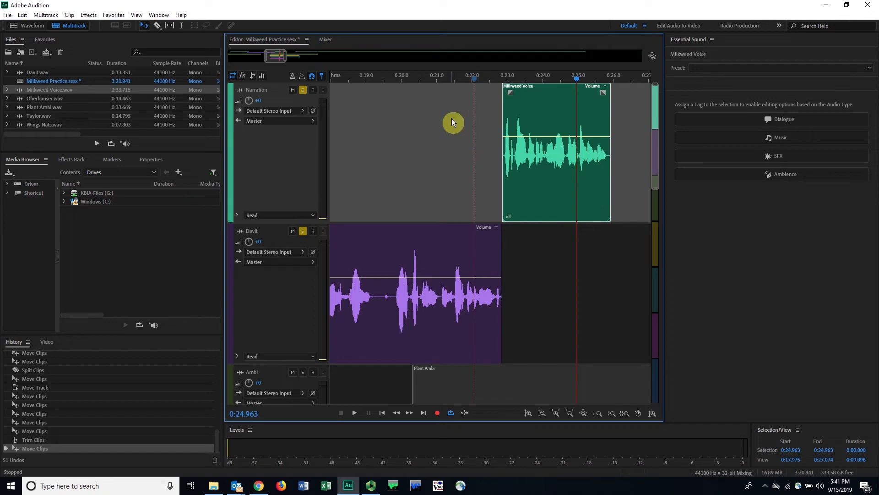
# Step: Play the first narration clip's ending from about 0:08.7 and move the purple interview clip to start at about 0:10
pyautogui.moveTo(281, 58)
pyautogui.mouseDown()
pyautogui.moveTo(268, 65)
pyautogui.moveTo(291, 55)
pyautogui.moveTo(271, 57)
pyautogui.mouseUp()
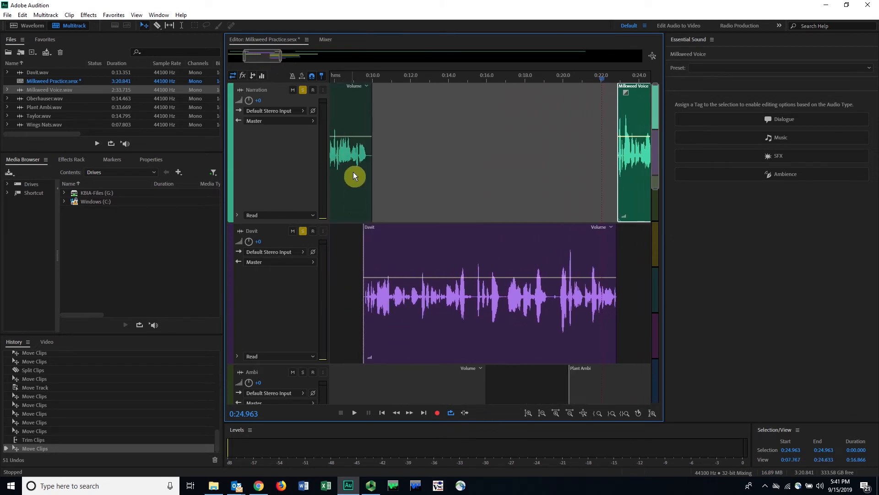
pyautogui.click(375, 248)
pyautogui.click(347, 79)
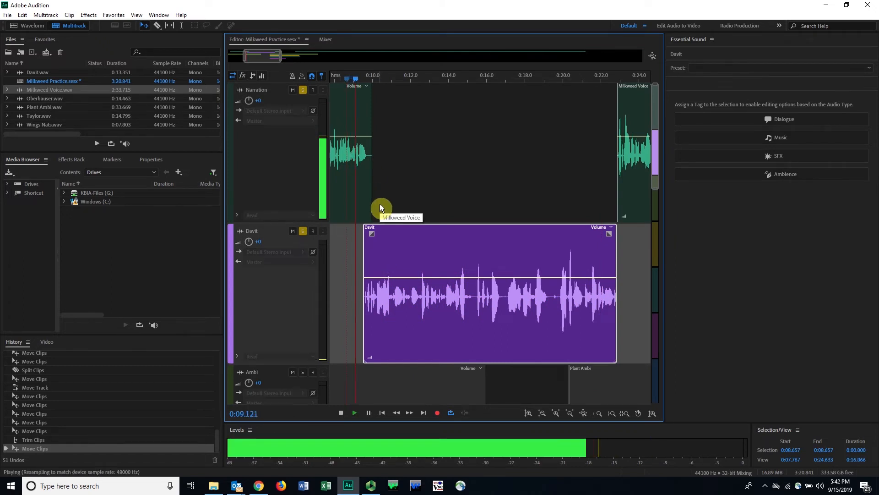
pyautogui.press('space')
pyautogui.moveTo(412, 230); pyautogui.dragTo(419, 230)
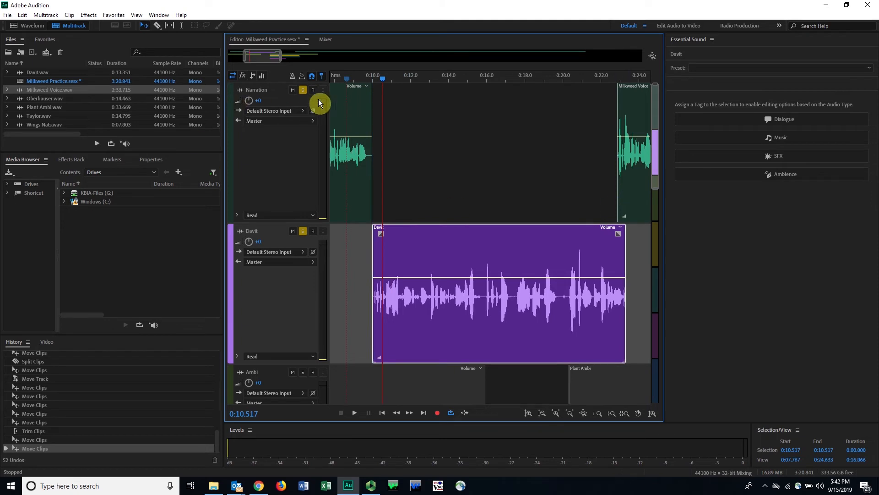
# Step: Move the short narration clip against the interview clip's end at about 0:23.3 and play from about 0:08.6 through the transition
pyautogui.moveTo(635, 211); pyautogui.dragTo(639, 193)
pyautogui.press('space')
pyautogui.click(346, 85)
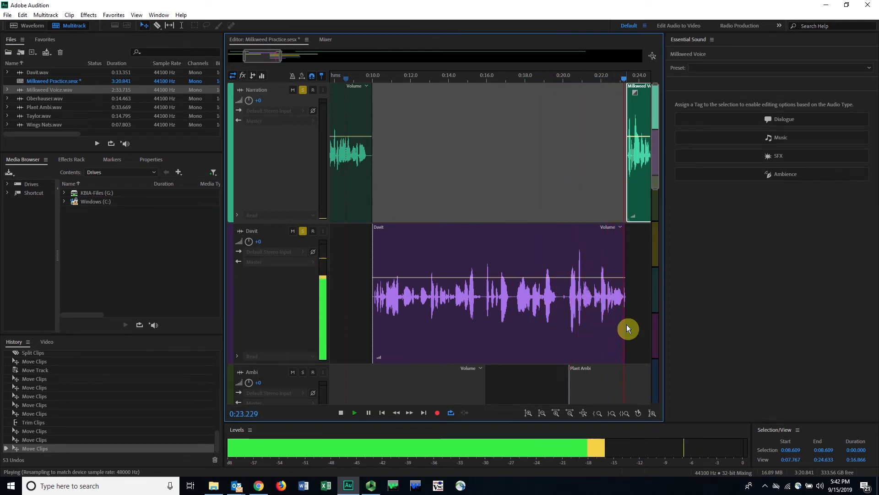
pyautogui.press('space')
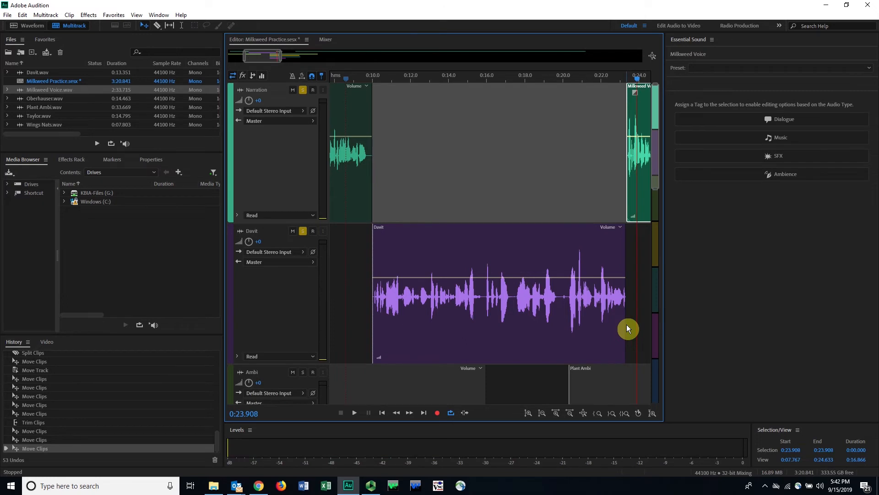
# Step: Mark the range from about 0:22.8 to 0:23.7 across the interview-to-narration transition and play it
pyautogui.click(626, 296)
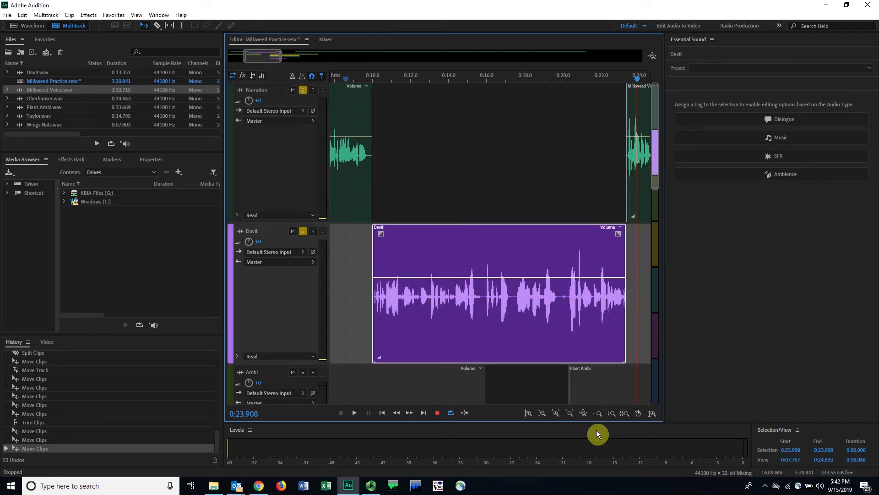
pyautogui.click(555, 414)
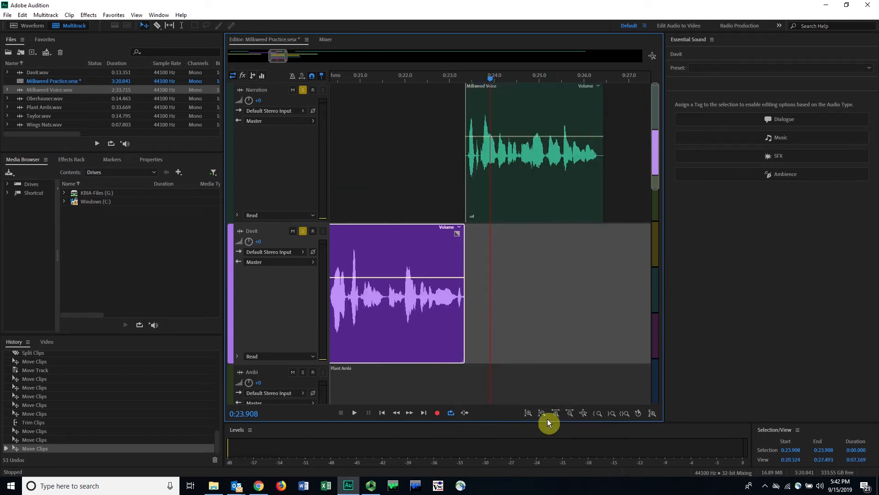
pyautogui.click(556, 412)
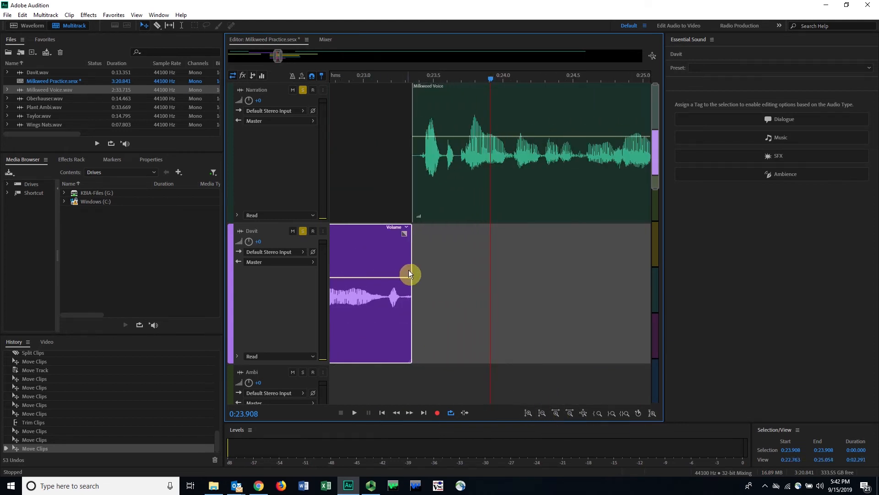
pyautogui.moveTo(348, 76); pyautogui.dragTo(339, 84)
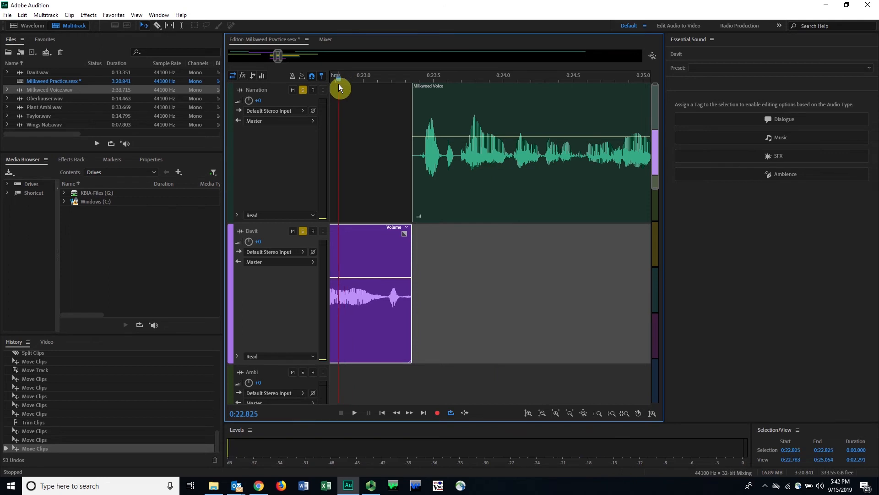
pyautogui.press('i')
pyautogui.moveTo(427, 73); pyautogui.dragTo(470, 72)
pyautogui.click(505, 78)
pyautogui.press('o')
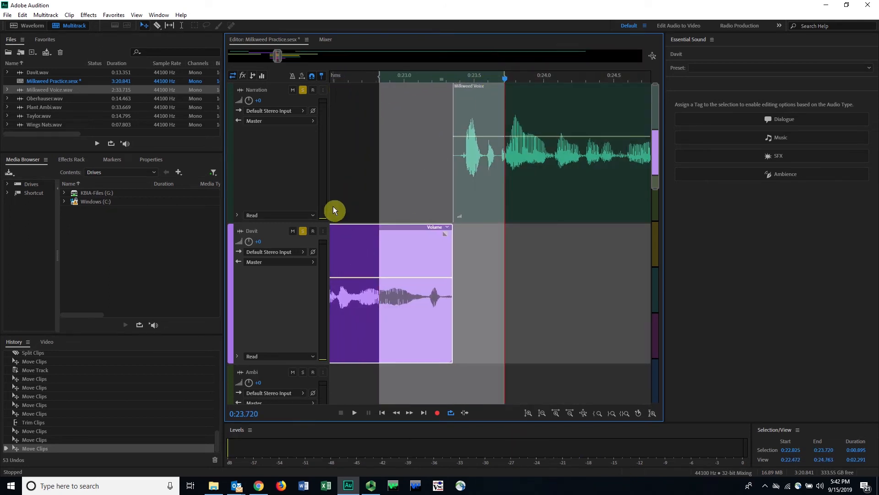
pyautogui.press('space')
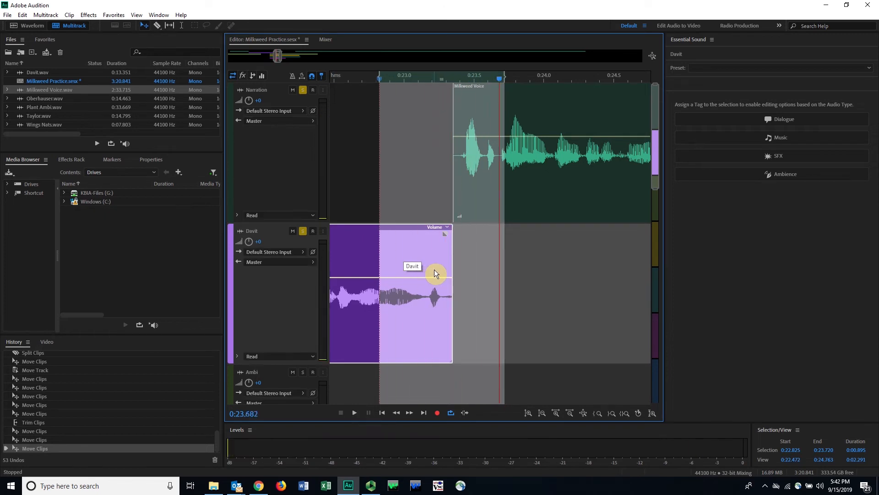
# Step: Trim the purple interview clip's end back to about 0:23.15, replay the transition, and move the short narration clip against the new end
pyautogui.moveTo(452, 258); pyautogui.dragTo(425, 252)
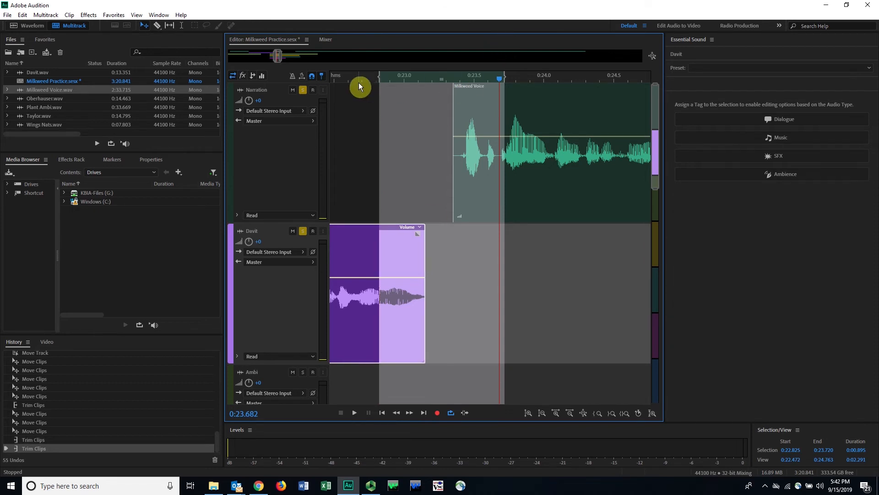
pyautogui.press('space')
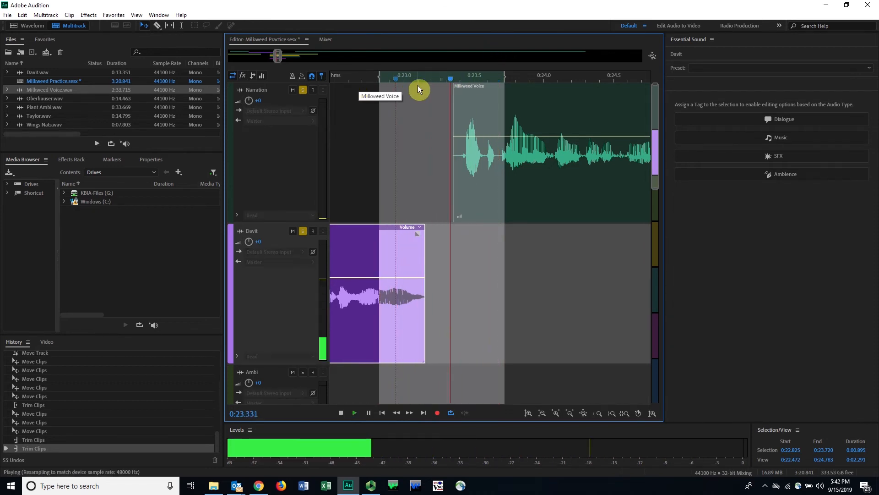
pyautogui.press('space')
pyautogui.moveTo(378, 76); pyautogui.dragTo(334, 86)
pyautogui.press('space')
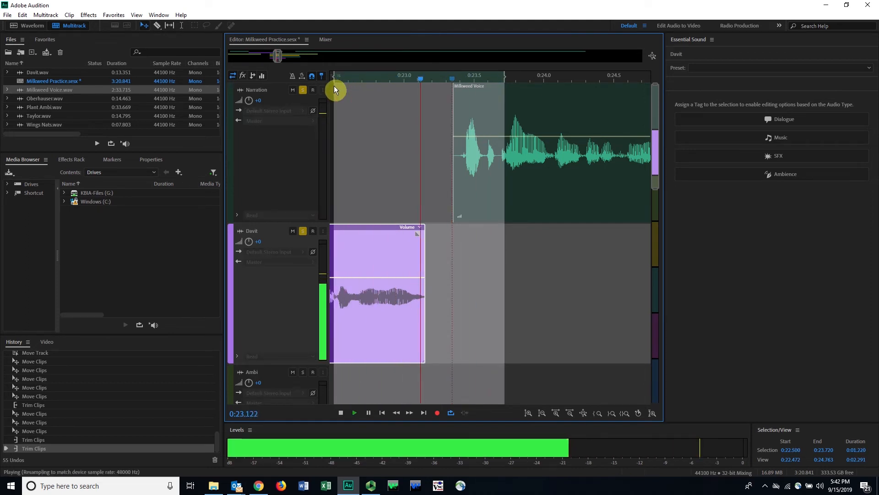
pyautogui.press('space')
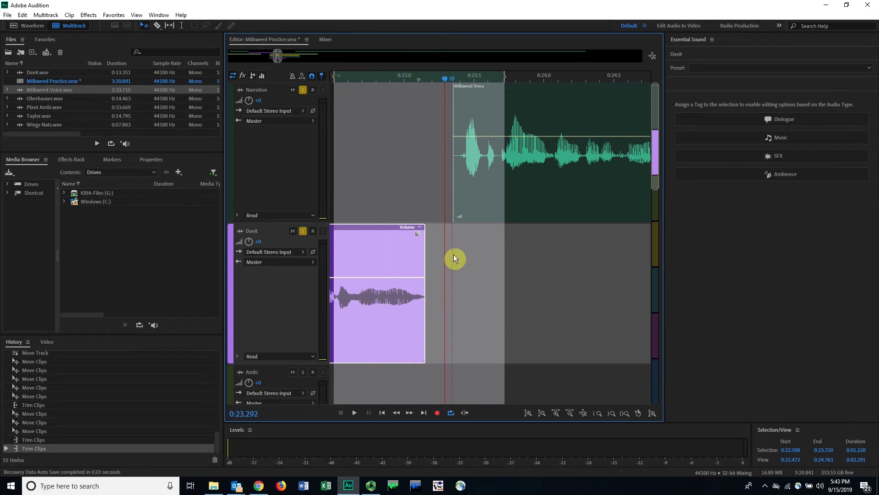
pyautogui.moveTo(540, 100)
pyautogui.mouseDown()
pyautogui.moveTo(556, 94)
pyautogui.moveTo(526, 100)
pyautogui.mouseUp()
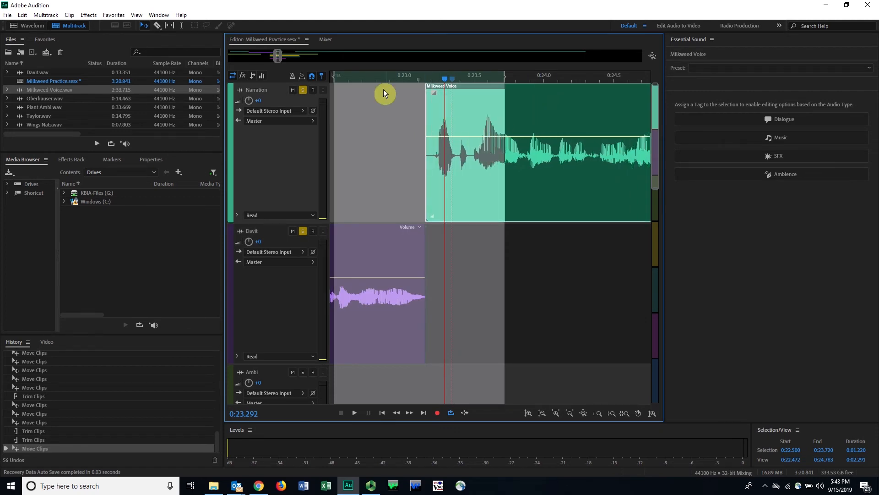
# Step: Show about the first 55 seconds of the session, play briefly from the start, and turn off solo on the narration and purple interview tracks
pyautogui.moveTo(272, 53); pyautogui.dragTo(188, 64)
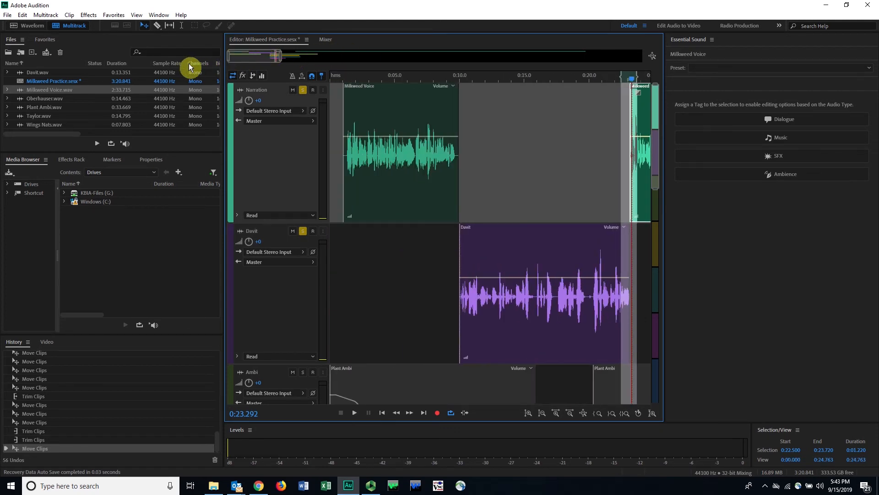
pyautogui.moveTo(279, 54); pyautogui.dragTo(310, 80)
pyautogui.hotkey('ctrl', 'a')
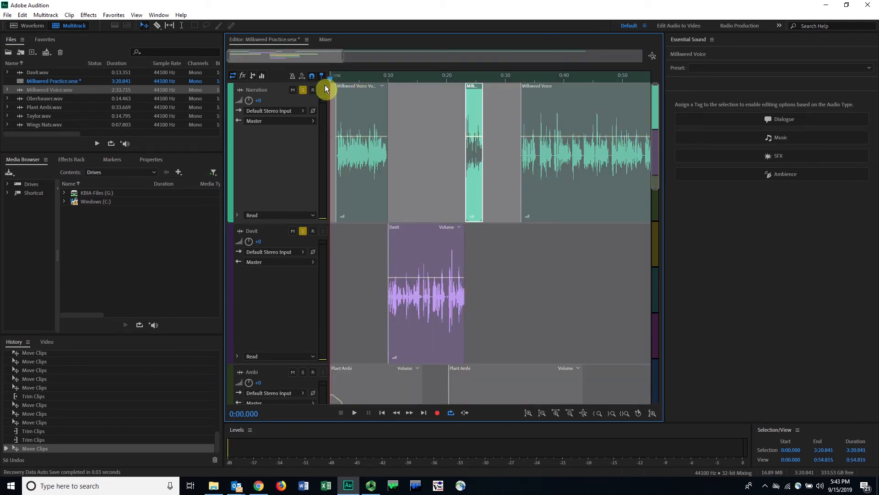
pyautogui.click(336, 81)
pyautogui.click(336, 81)
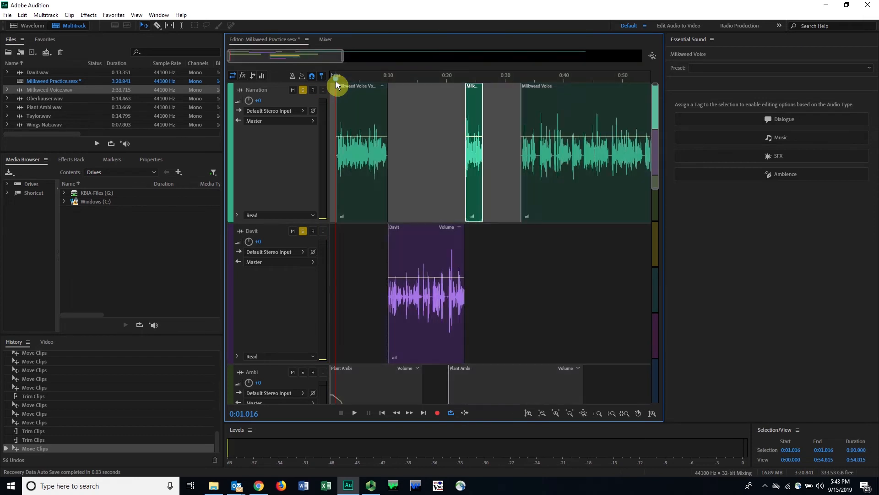
pyautogui.moveTo(336, 81); pyautogui.dragTo(311, 89)
pyautogui.press('space')
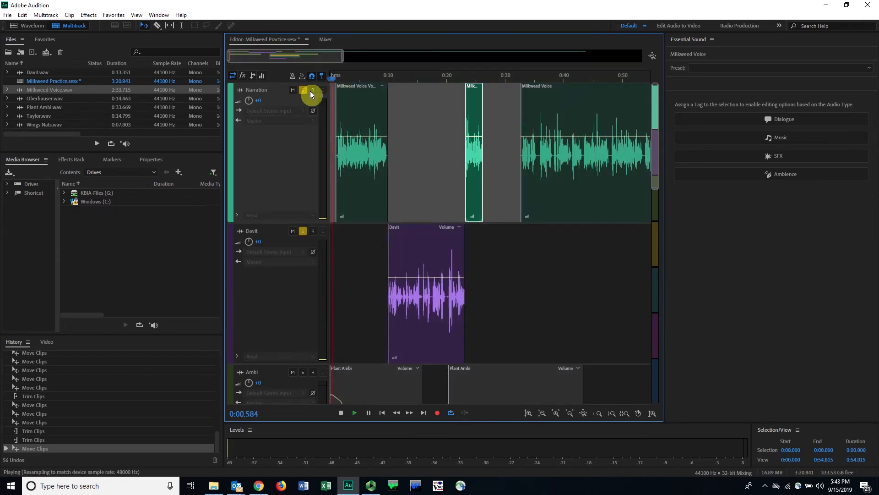
pyautogui.press('space')
pyautogui.click(303, 230)
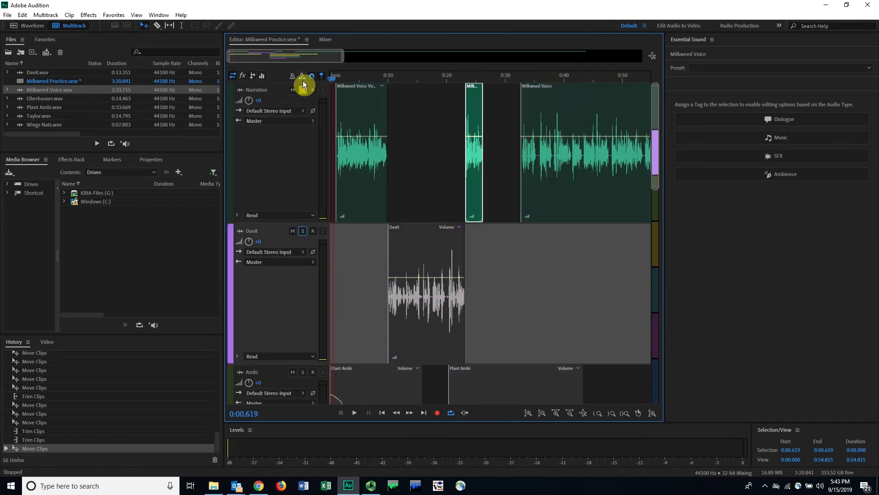
pyautogui.click(303, 90)
# Step: Select the yellow and teal interview clips together with the Wings Nats clip and move them to start at about 0:43.5
pyautogui.scroll(-5, 394, 218)
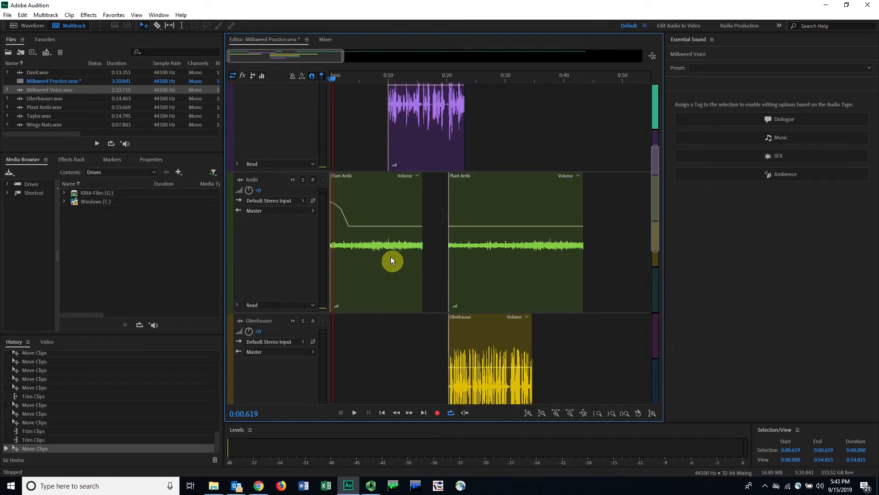
pyautogui.scroll(-1, 392, 260)
pyautogui.scroll(6, 391, 260)
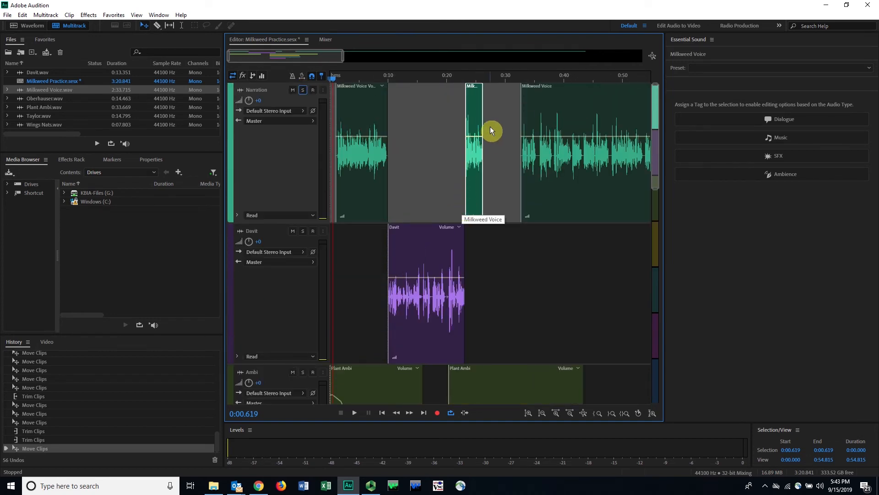
pyautogui.scroll(-6, 488, 183)
pyautogui.click(499, 195)
pyautogui.scroll(-3, 500, 206)
pyautogui.scroll(-3, 502, 216)
pyautogui.click(485, 257)
pyautogui.keyDown('ctrl'); pyautogui.click(501, 149); pyautogui.keyUp('ctrl')
pyautogui.scroll(4, 523, 196)
pyautogui.keyDown('ctrl'); pyautogui.click(475, 119); pyautogui.keyUp('ctrl')
pyautogui.moveTo(474, 119); pyautogui.dragTo(612, 119)
pyautogui.scroll(6, 475, 170)
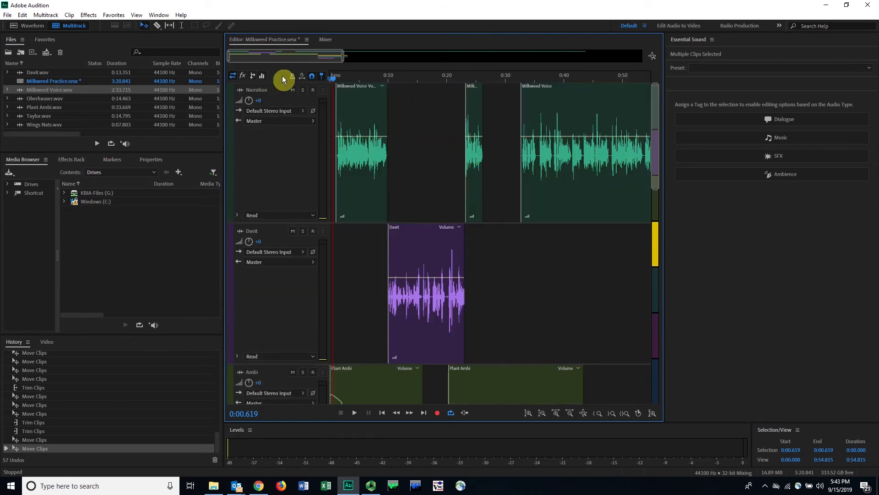
# Step: Reduce the track heights so more tracks fit on screen and play the session from about 0:00.2
pyautogui.moveTo(656, 186); pyautogui.dragTo(670, 324)
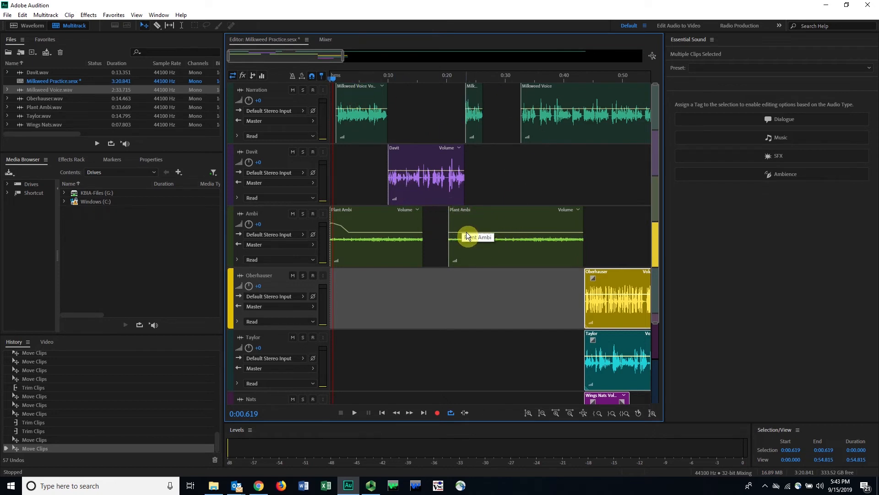
pyautogui.click(331, 82)
pyautogui.press('space')
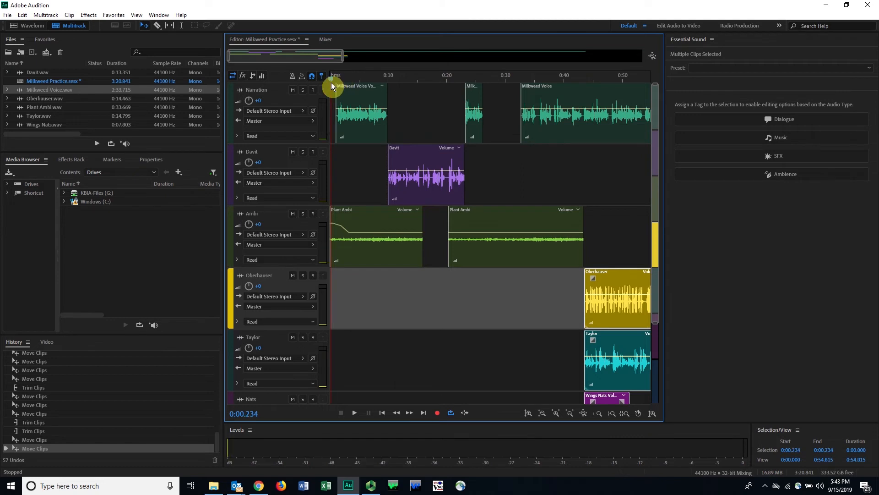
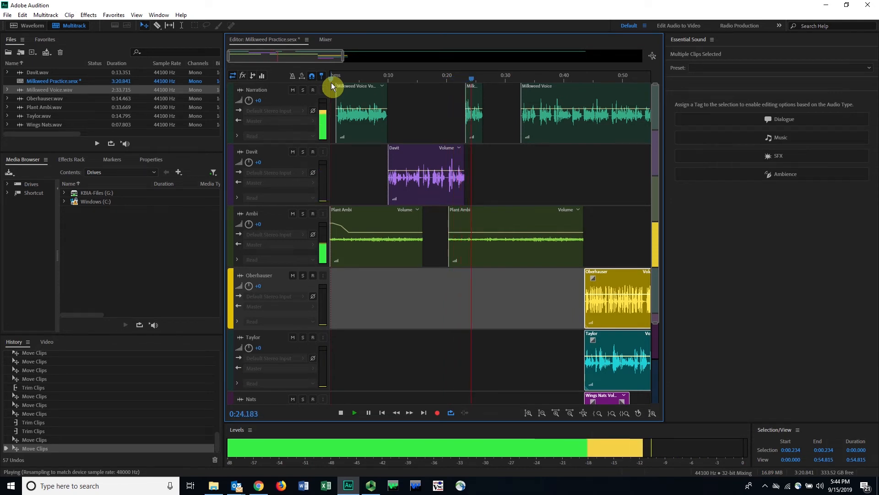
# Step: Stop playback, solo the purple interview track, play it alone from about 0:11 to 0:16, and turn solo off again
pyautogui.press('space')
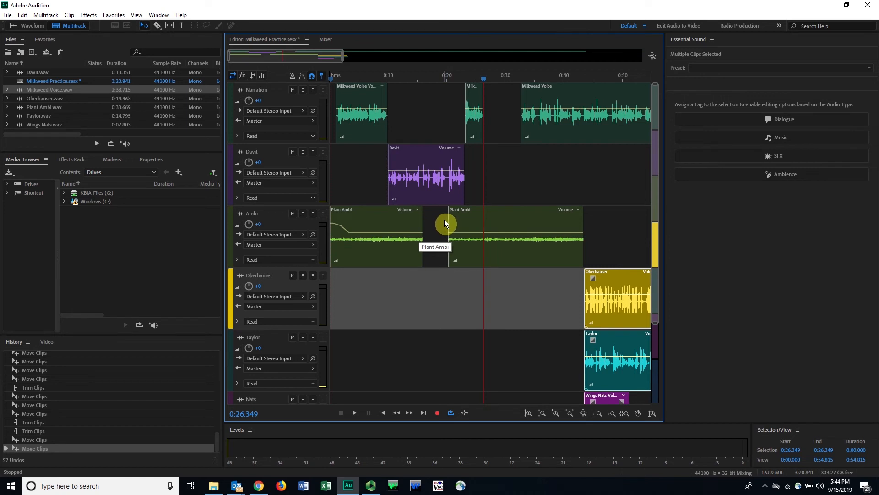
pyautogui.click(422, 75)
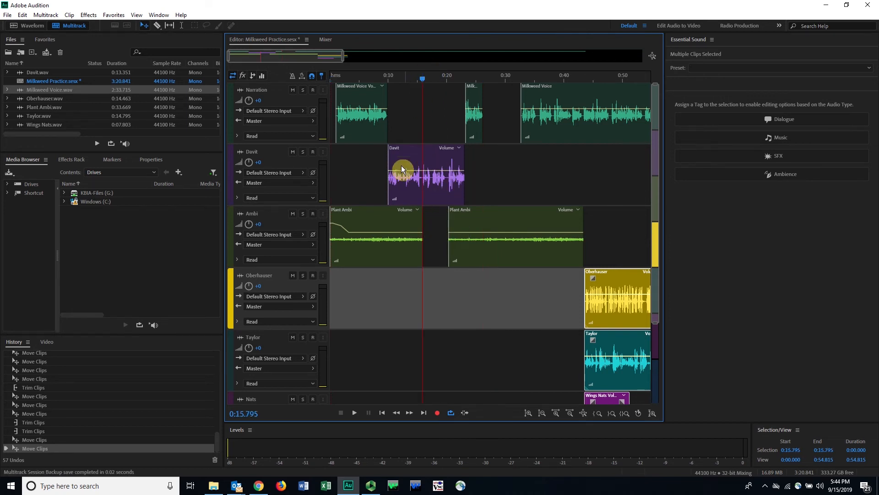
pyautogui.click(303, 153)
pyautogui.click(395, 80)
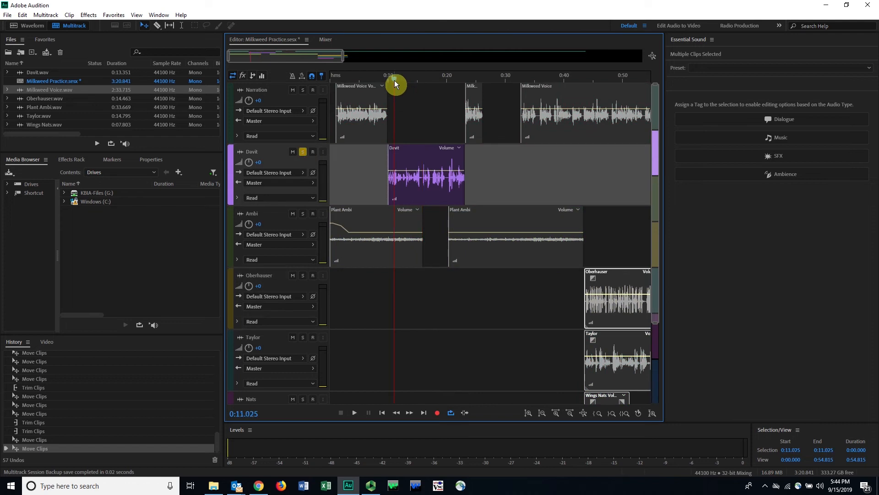
pyautogui.press('space')
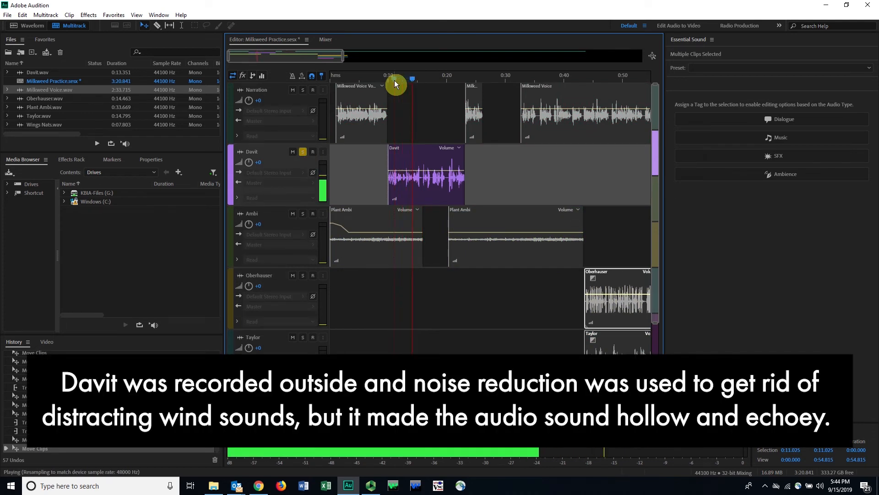
pyautogui.press('space')
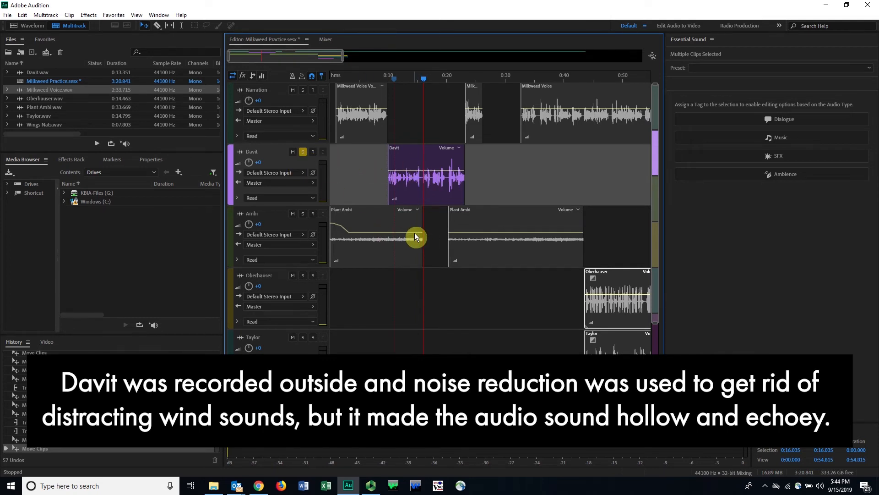
pyautogui.click(304, 152)
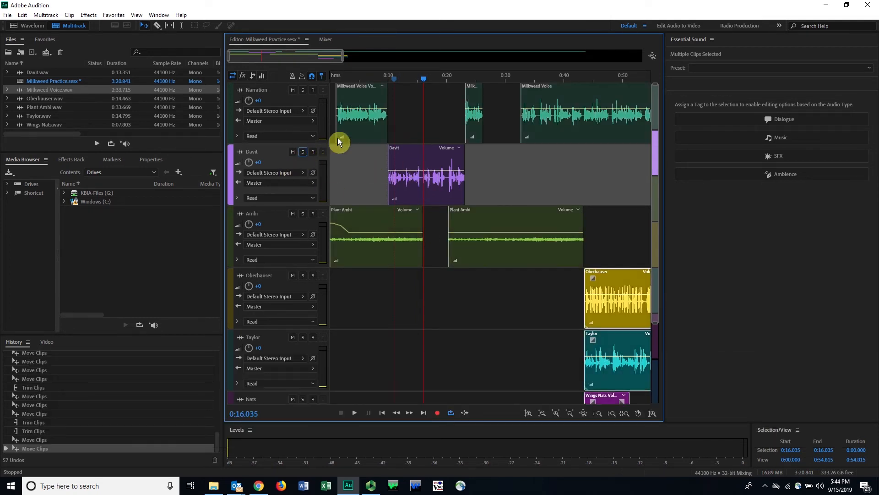
# Step: Play the purple interview clip together with the ambience from about 0:10.5 past the end of the first Plant Ambi clip
pyautogui.press('space')
pyautogui.click(392, 78)
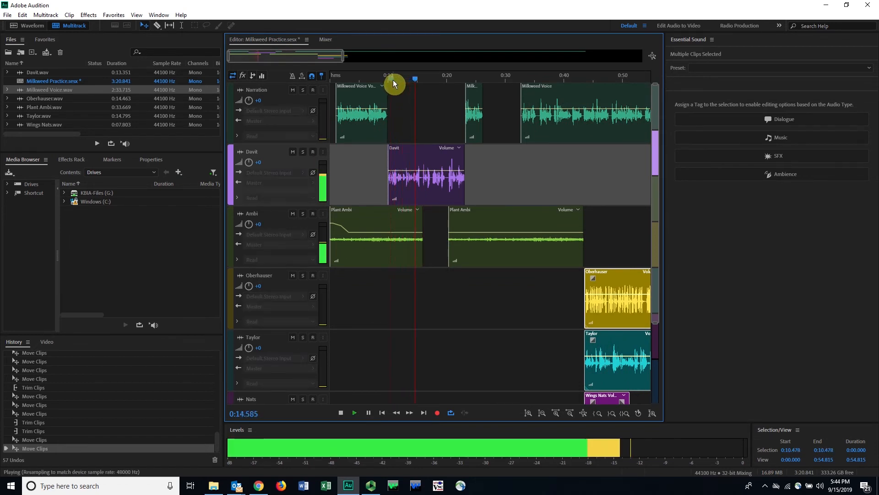
pyautogui.press('space')
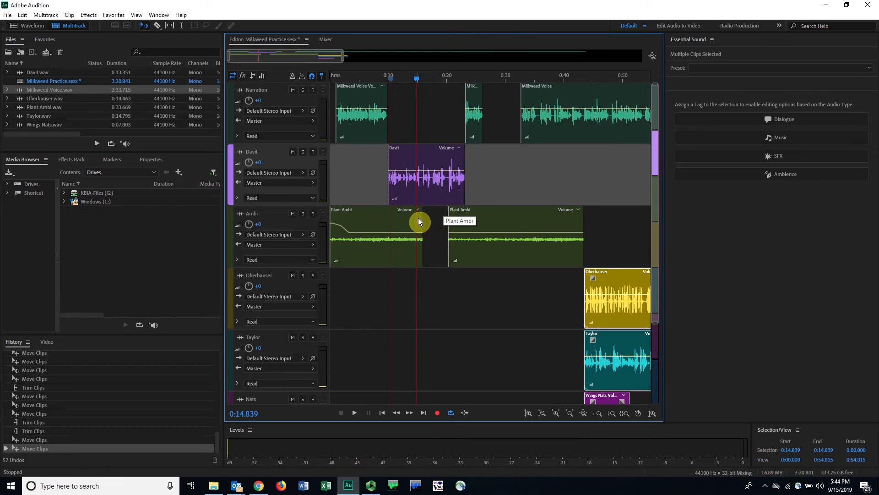
pyautogui.press('space')
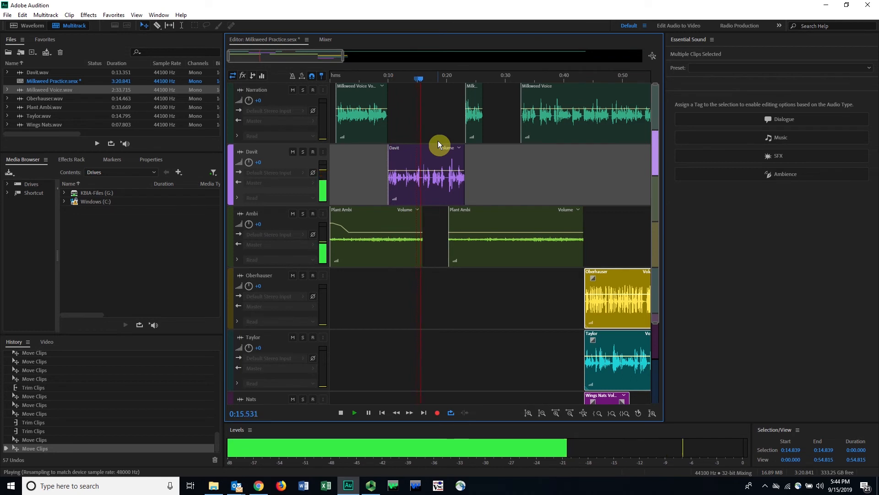
pyautogui.press('space')
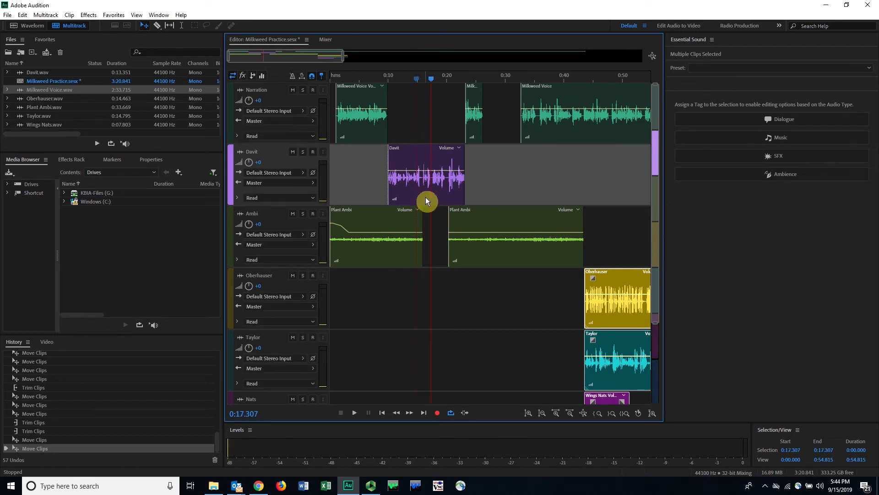
# Step: Add a linear fade-out of about 5 seconds to the first Plant Ambi clip's end and play the result from about 0:09.7
pyautogui.click(418, 218)
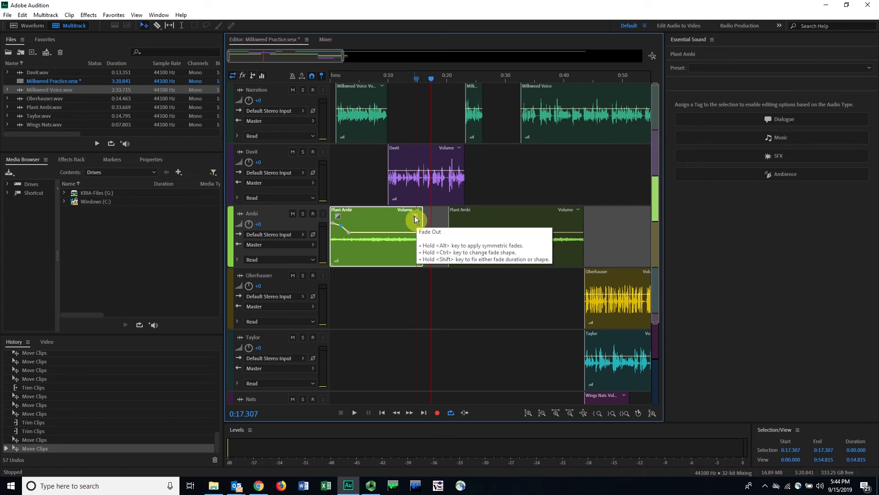
pyautogui.moveTo(414, 215); pyautogui.dragTo(385, 215)
pyautogui.click(392, 78)
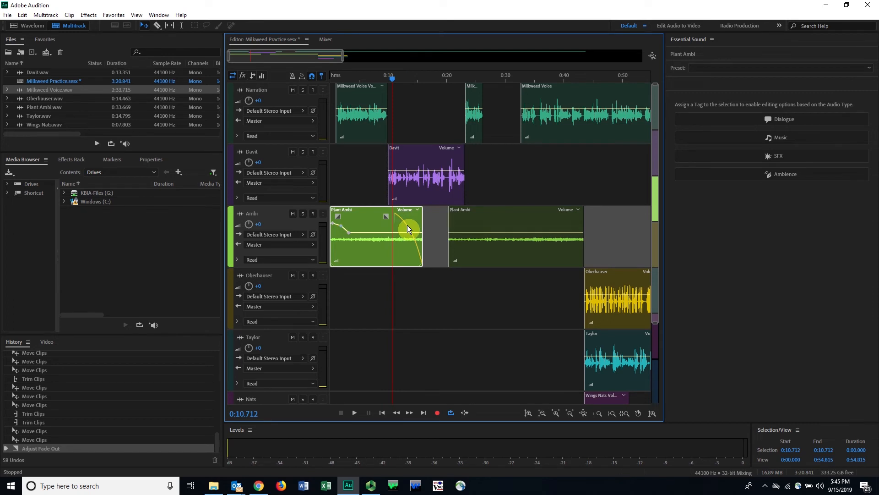
pyautogui.moveTo(406, 226); pyautogui.dragTo(383, 222)
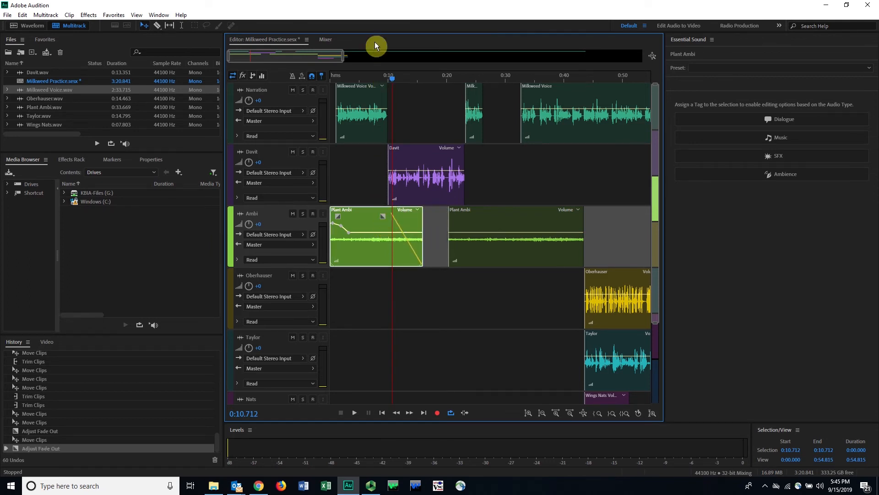
pyautogui.click(387, 78)
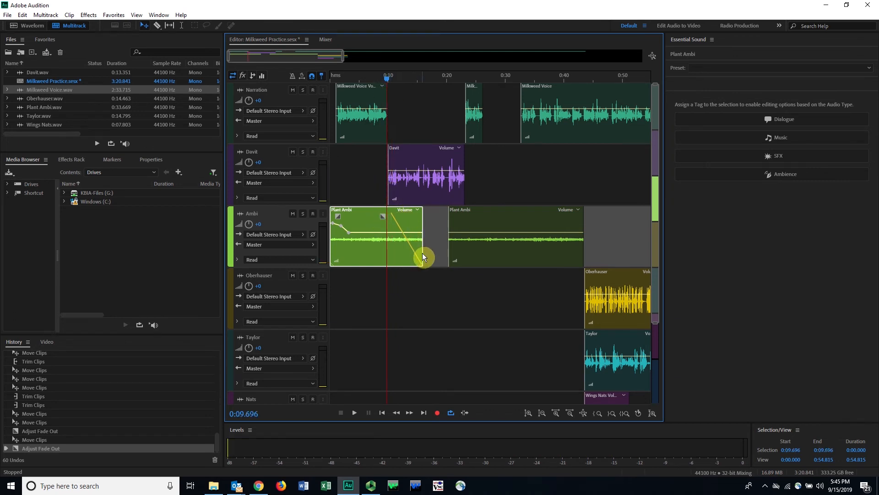
pyautogui.press('space')
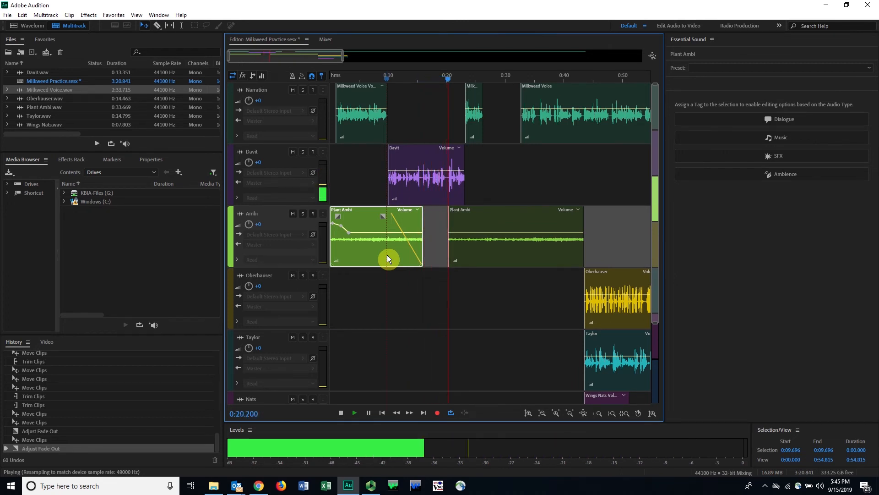
pyautogui.press('space')
# Step: Move the second Plant Ambi clip to start at about 0:30.8 and give it a curved fade-in of about 5 seconds
pyautogui.click(455, 218)
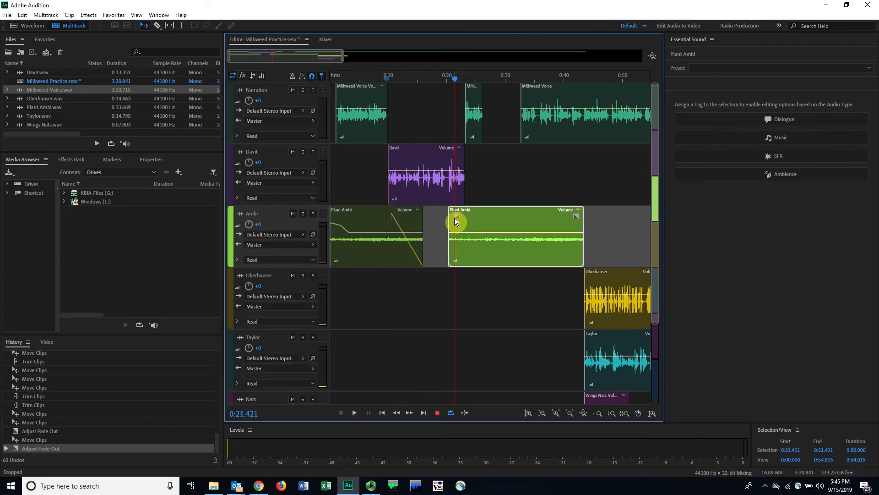
pyautogui.moveTo(458, 215); pyautogui.dragTo(534, 174)
pyautogui.moveTo(593, 155); pyautogui.dragTo(589, 217)
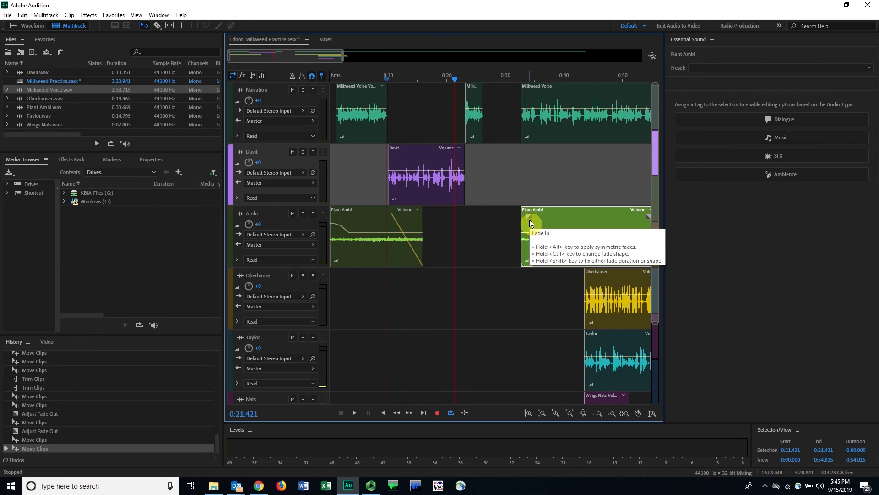
pyautogui.moveTo(529, 216)
pyautogui.mouseDown()
pyautogui.moveTo(559, 216)
pyautogui.moveTo(515, 215)
pyautogui.mouseUp()
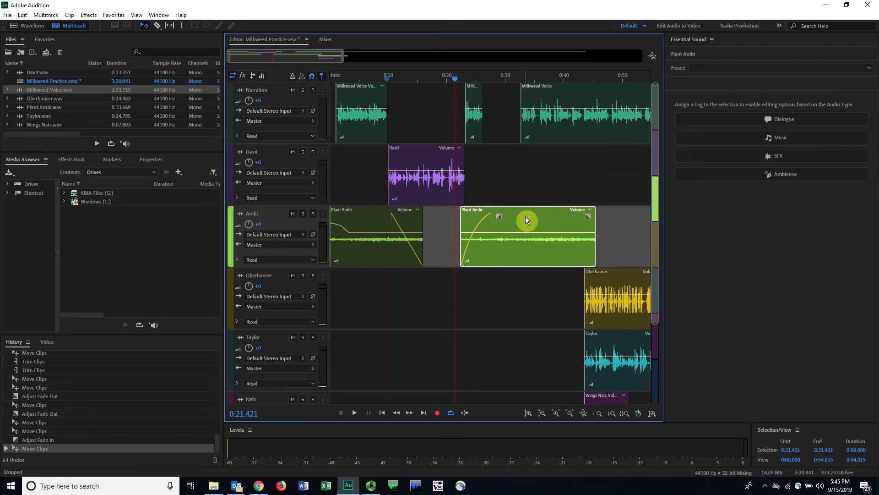
pyautogui.moveTo(525, 217); pyautogui.dragTo(575, 215)
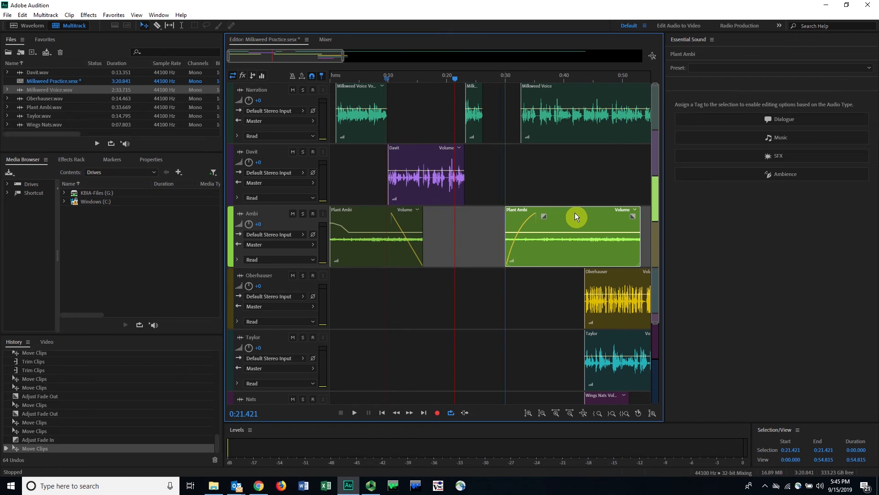
pyautogui.click(420, 221)
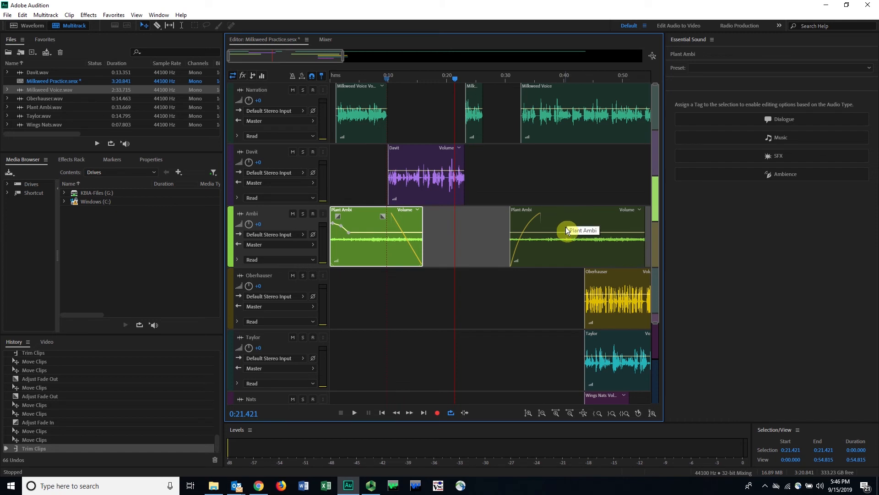
pyautogui.click(569, 215)
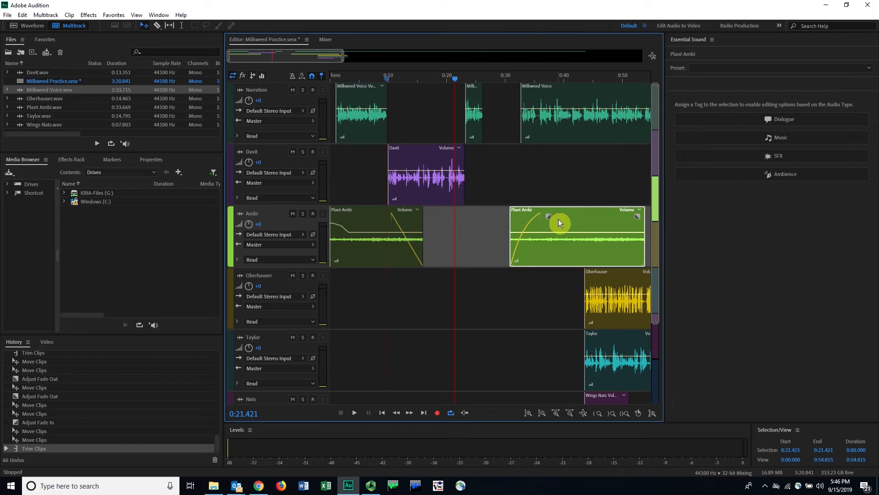
pyautogui.moveTo(457, 81); pyautogui.dragTo(486, 74)
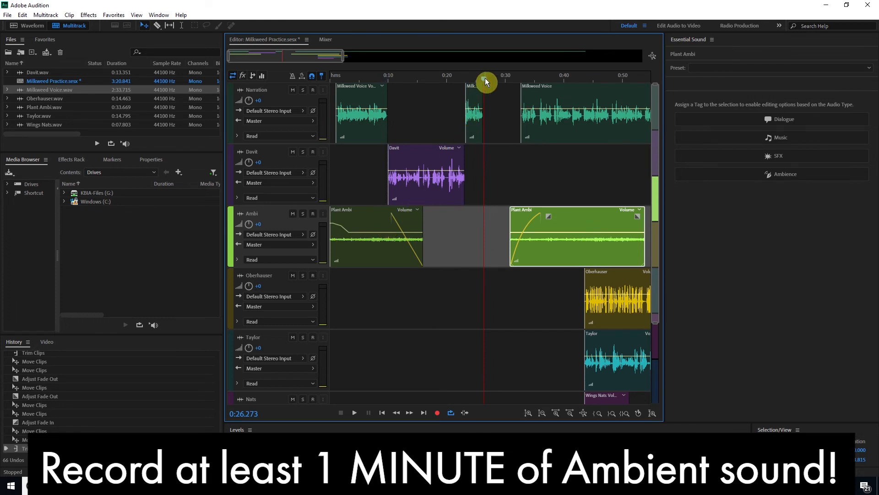
pyautogui.moveTo(486, 78); pyautogui.dragTo(494, 76)
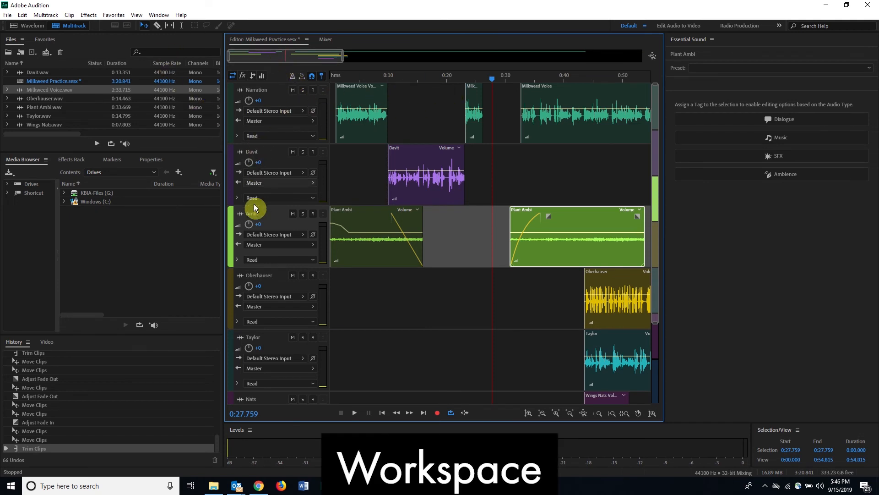
pyautogui.click(7, 15)
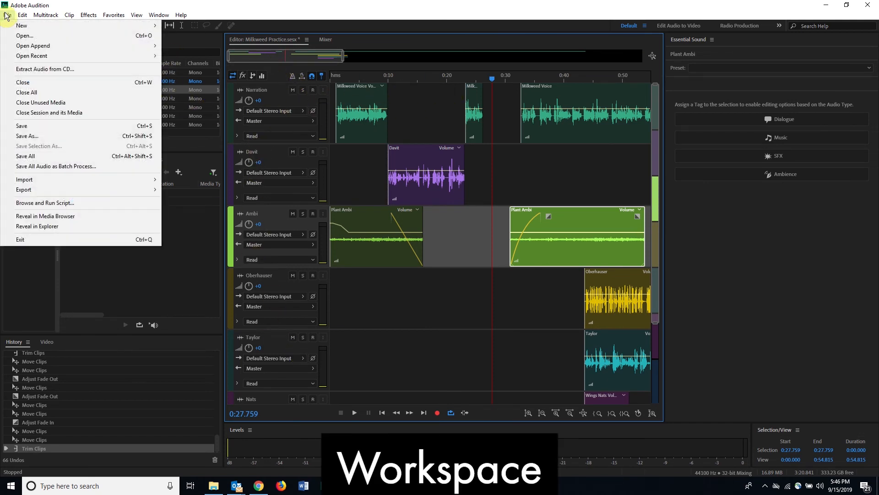
pyautogui.moveTo(119, 179)
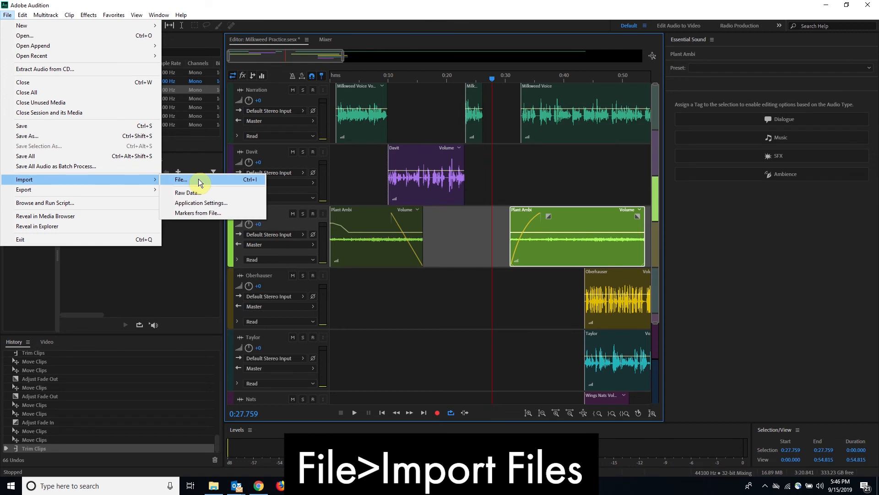
pyautogui.click(275, 7)
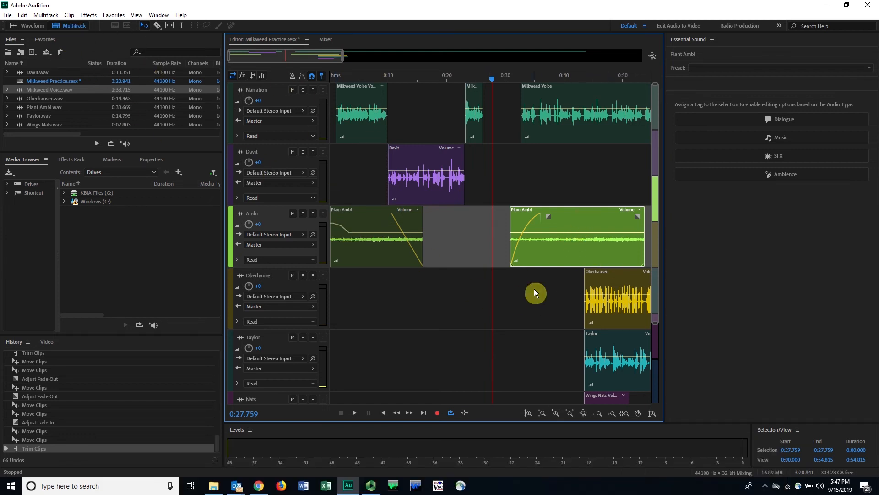
# Step: Remove the second Plant Ambi clip's fade-in and amplify its whole source file in the Waveform editor before returning to the multitrack session
pyautogui.click(553, 78)
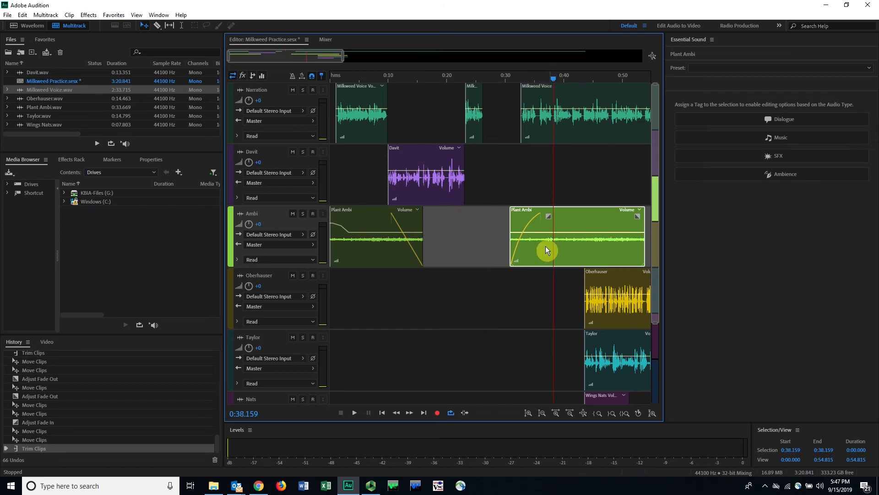
pyautogui.moveTo(548, 216); pyautogui.dragTo(482, 223)
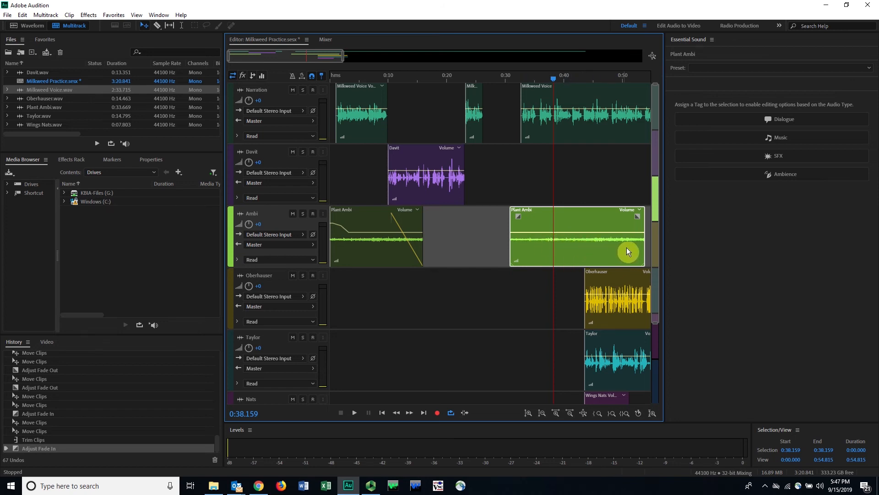
pyautogui.doubleClick(565, 248)
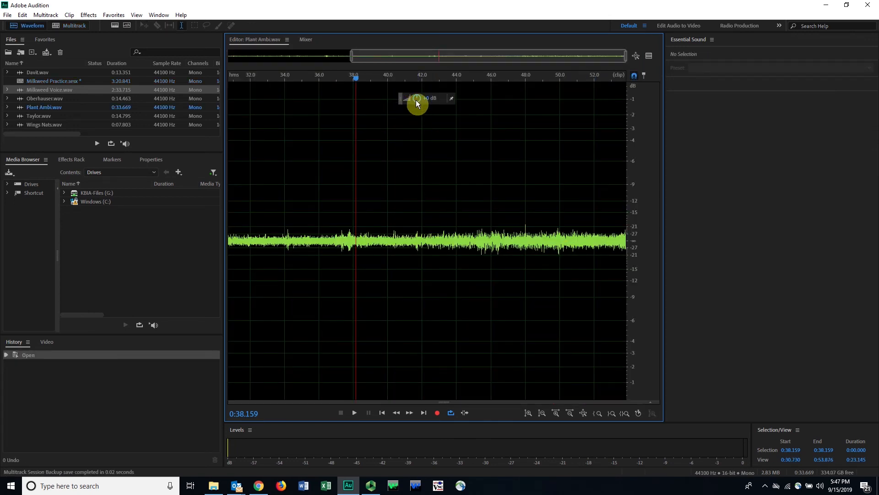
pyautogui.moveTo(417, 100); pyautogui.dragTo(449, 105)
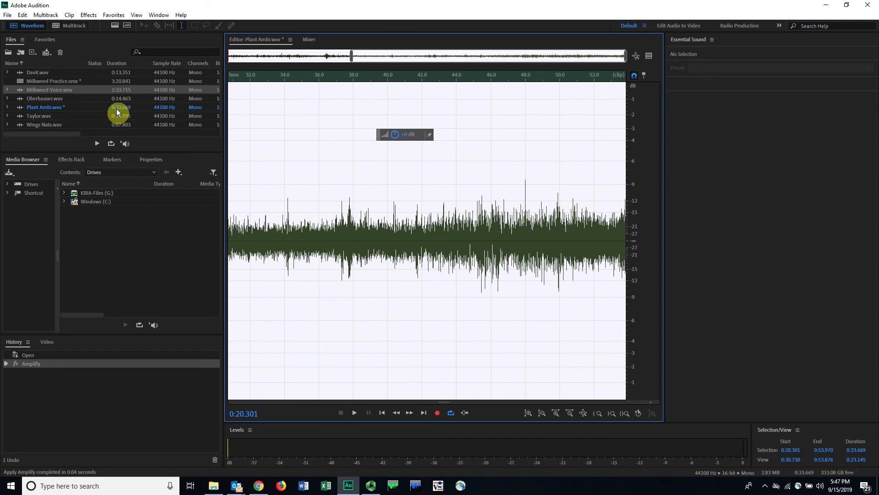
pyautogui.click(69, 21)
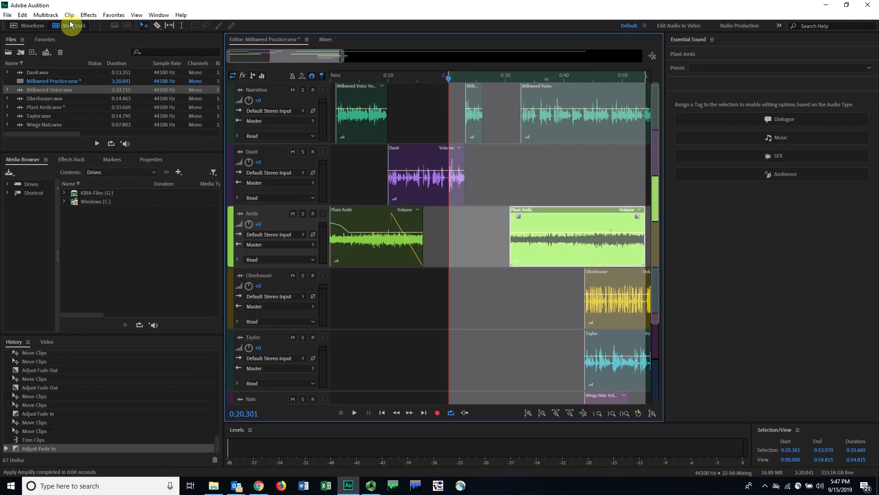
# Step: Examine both Plant Ambi clips and their source file in the file list, and play the session briefly from the start
pyautogui.click(460, 311)
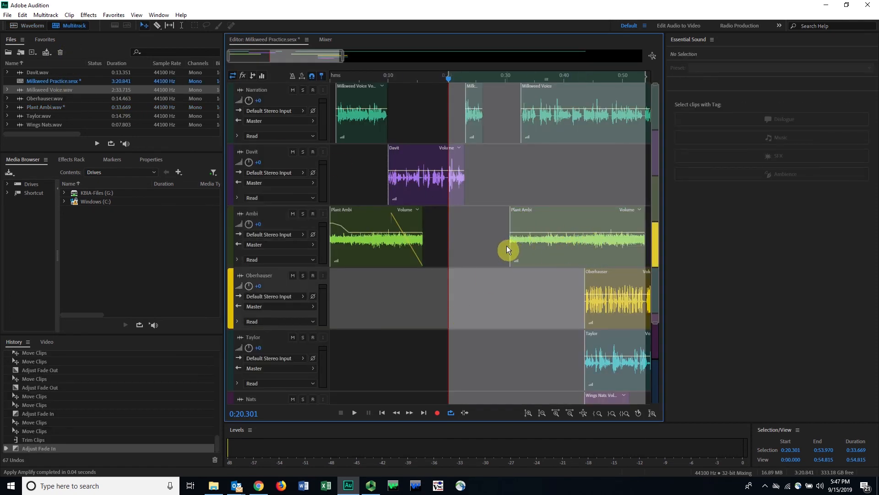
pyautogui.click(353, 214)
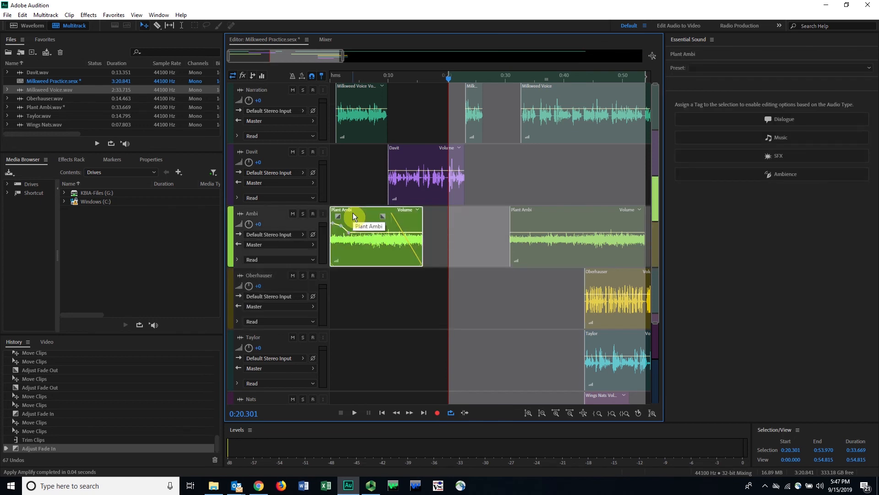
pyautogui.click(523, 223)
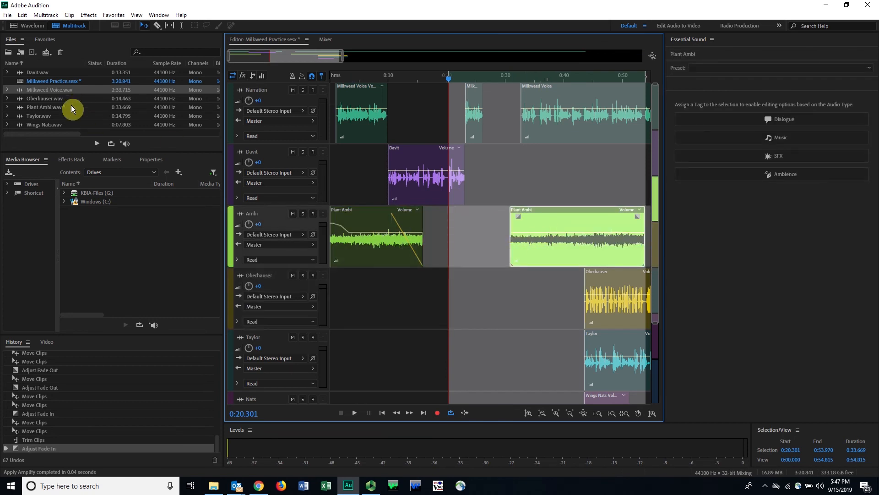
pyautogui.click(41, 108)
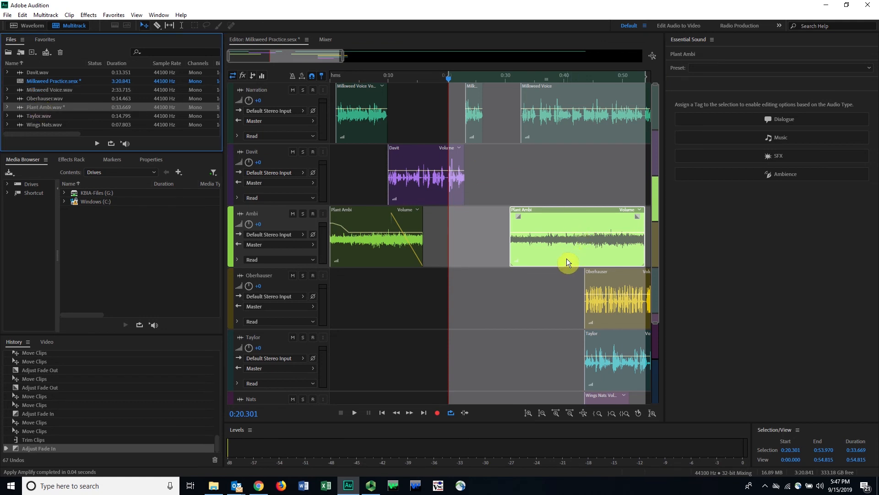
pyautogui.moveTo(343, 81); pyautogui.dragTo(328, 80)
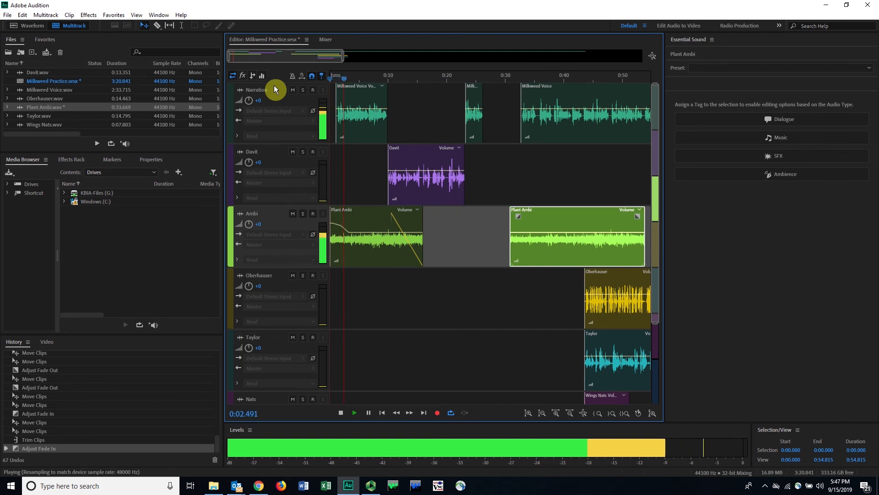
pyautogui.press('space')
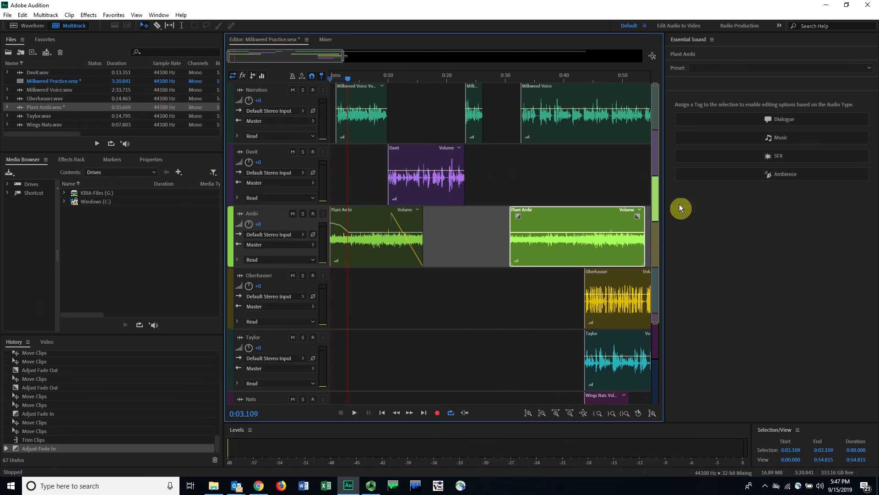
# Step: Undo the second Plant Ambi clip's fade-in removal, its trim and its last two moves, and select the first Plant Ambi clip
pyautogui.hotkey('ctrl', 'z')
pyautogui.hotkey('ctrl', 'z')
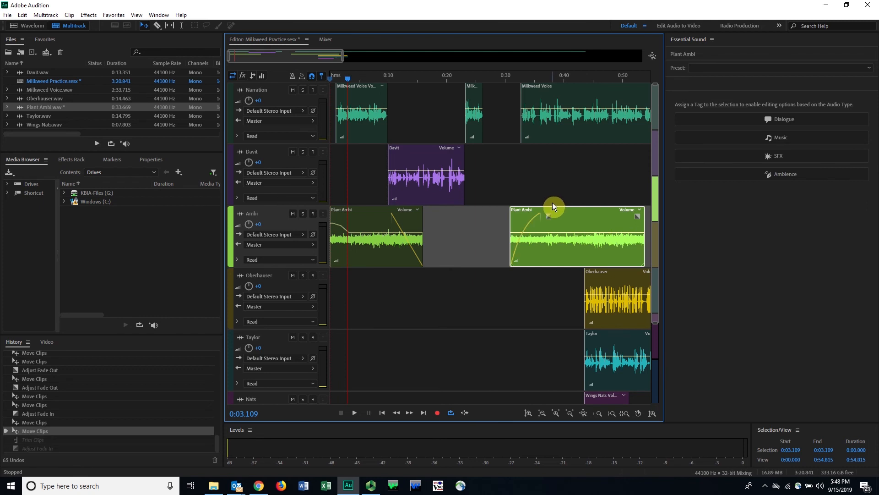
pyautogui.hotkey('ctrl', 'z')
pyautogui.hotkey('ctrl', 'z')
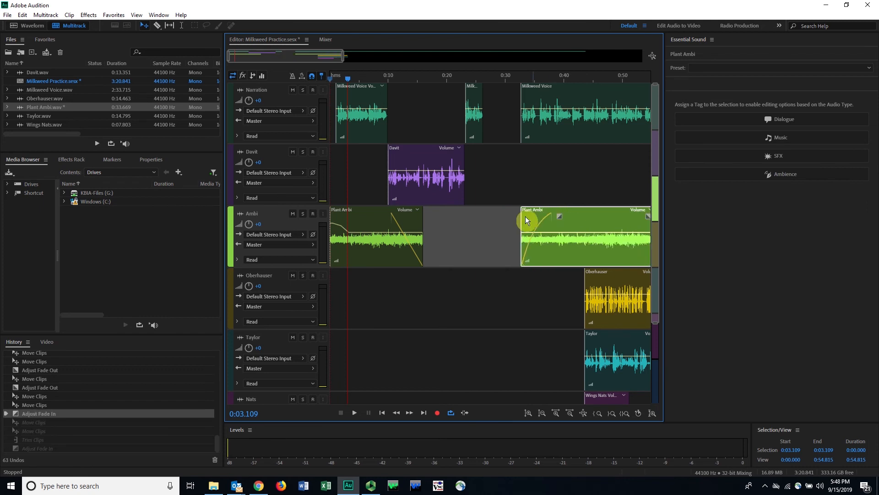
pyautogui.click(359, 262)
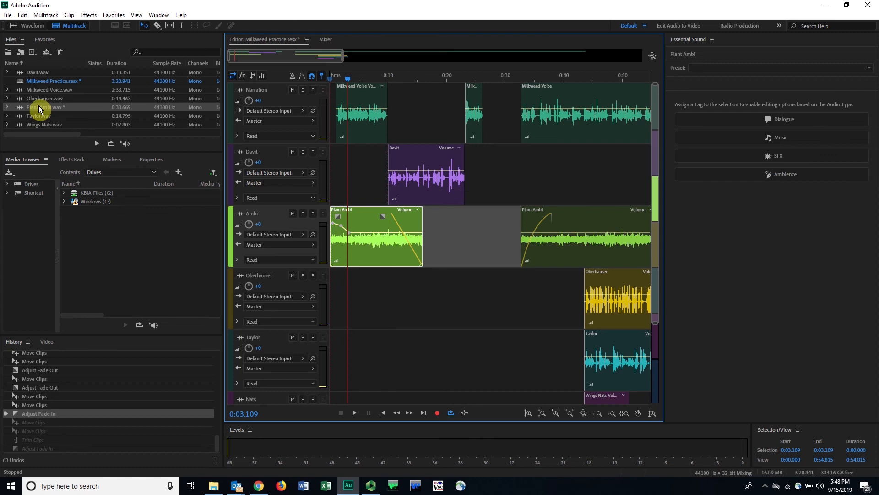
# Step: Reduce the amplitude of the whole Plant Ambi.wav source file in the Waveform editor and return to the multitrack session
pyautogui.click(40, 109)
pyautogui.doubleClick(40, 107)
pyautogui.moveTo(397, 136); pyautogui.dragTo(402, 172)
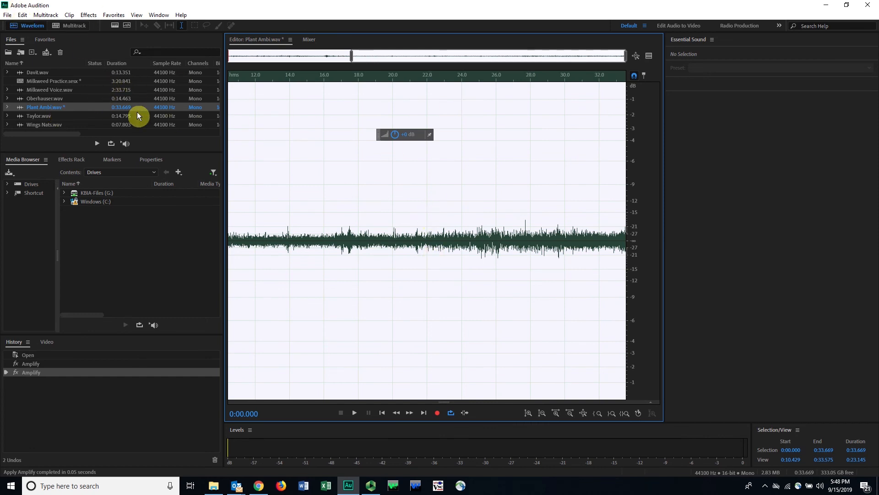
pyautogui.click(73, 25)
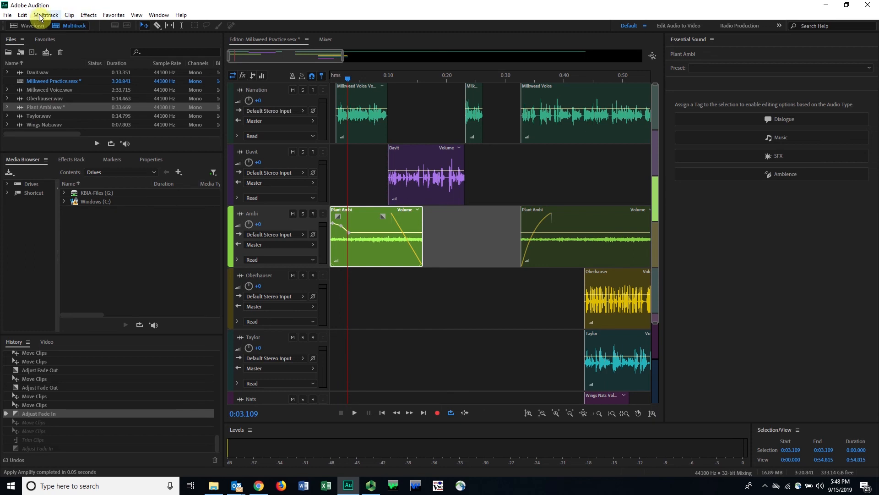
# Step: Play the session from the start to check the first Plant Ambi clip's level under the narration
pyautogui.press('space')
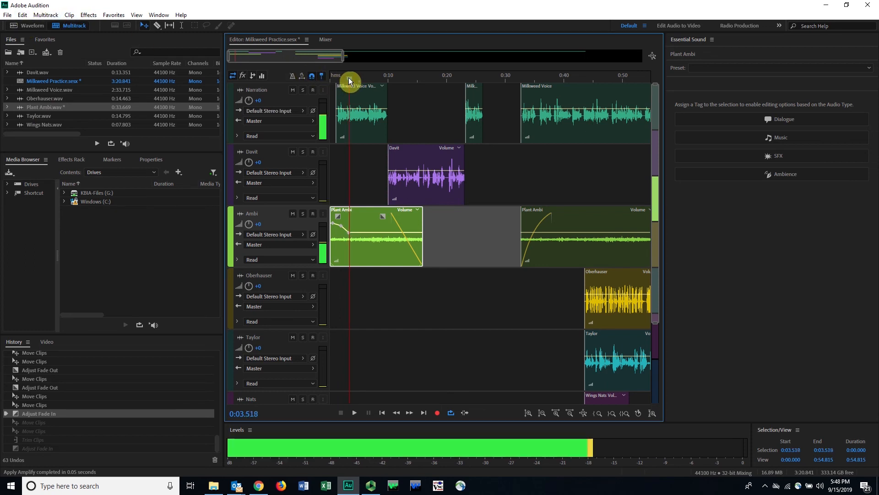
pyautogui.moveTo(348, 78); pyautogui.dragTo(325, 79)
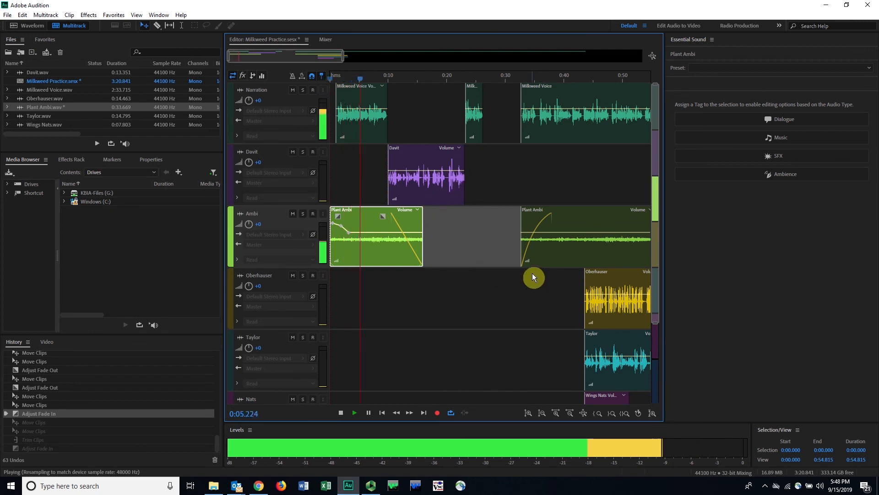
pyautogui.press('space')
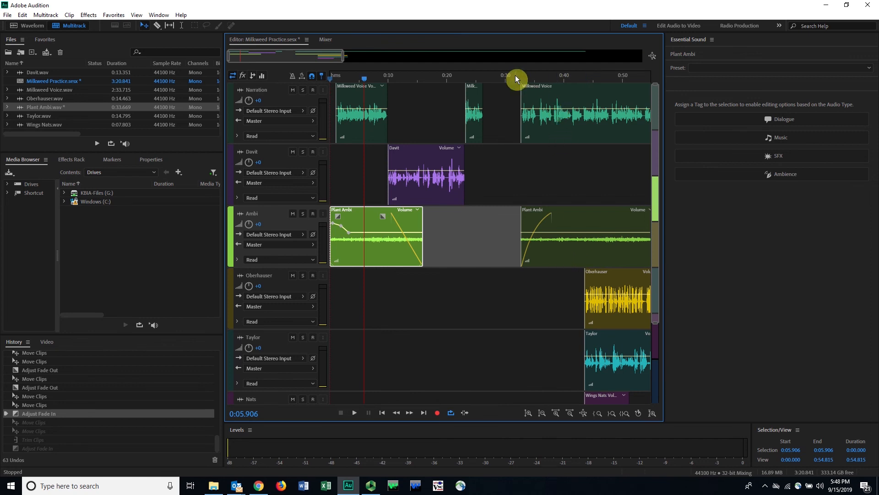
# Step: Solo the Nats track and play the Wings Nats clip from about 0:44.3
pyautogui.moveTo(334, 58); pyautogui.dragTo(337, 76)
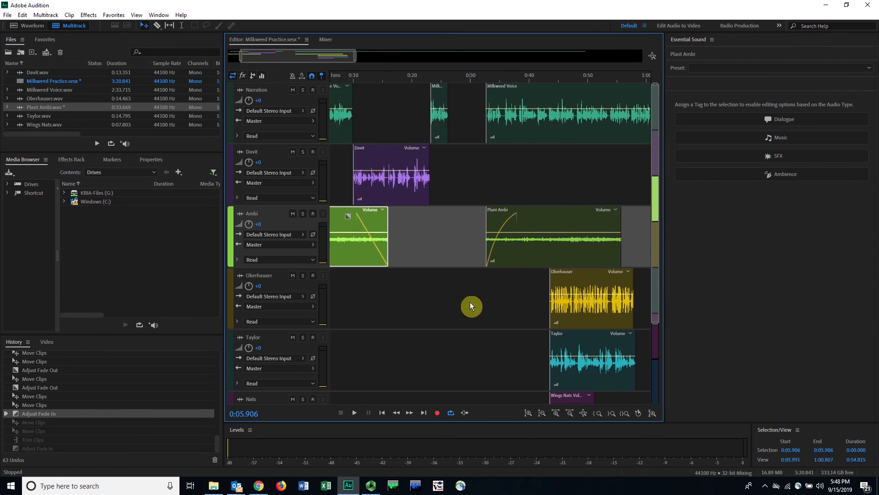
pyautogui.scroll(-2, 470, 304)
pyautogui.click(577, 317)
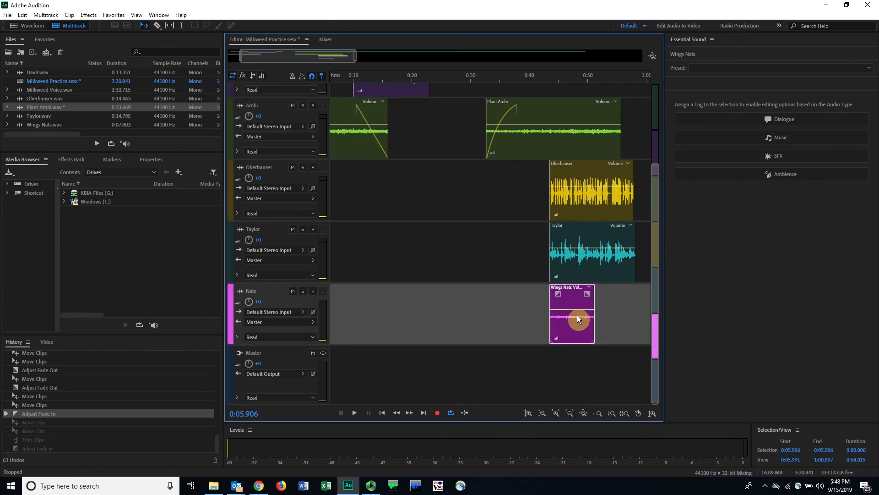
pyautogui.click(303, 290)
pyautogui.click(554, 77)
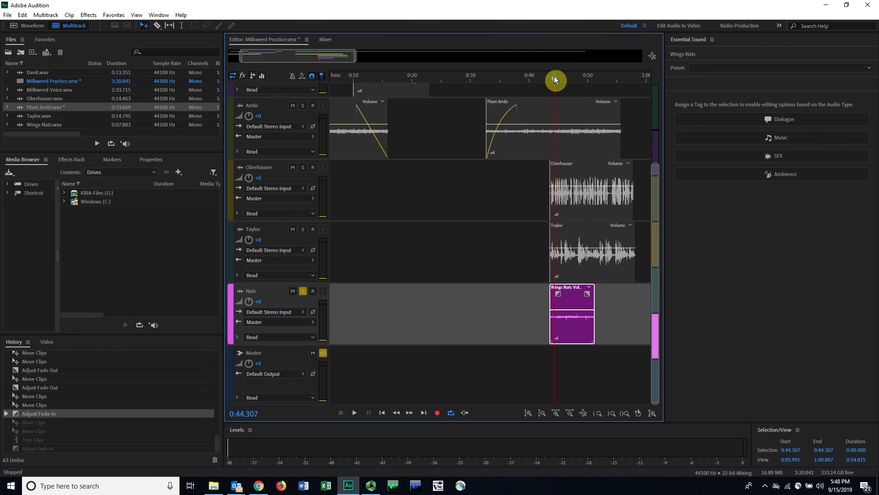
pyautogui.press('space')
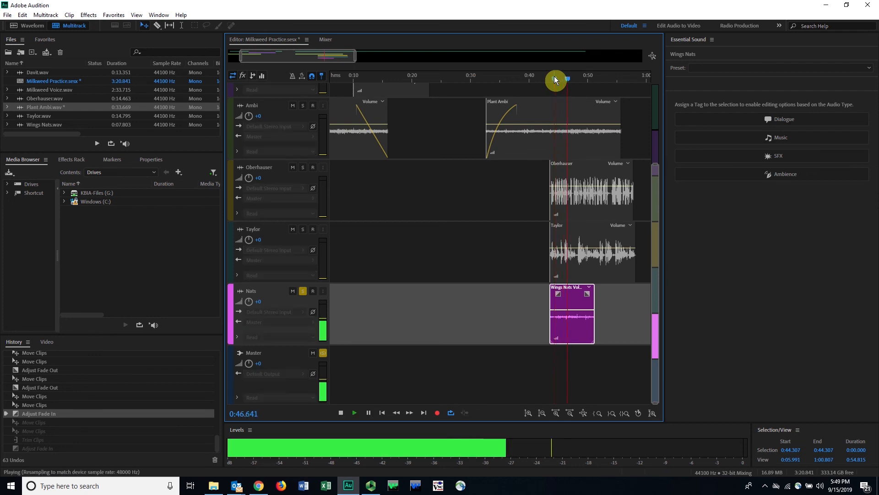
pyautogui.press('space')
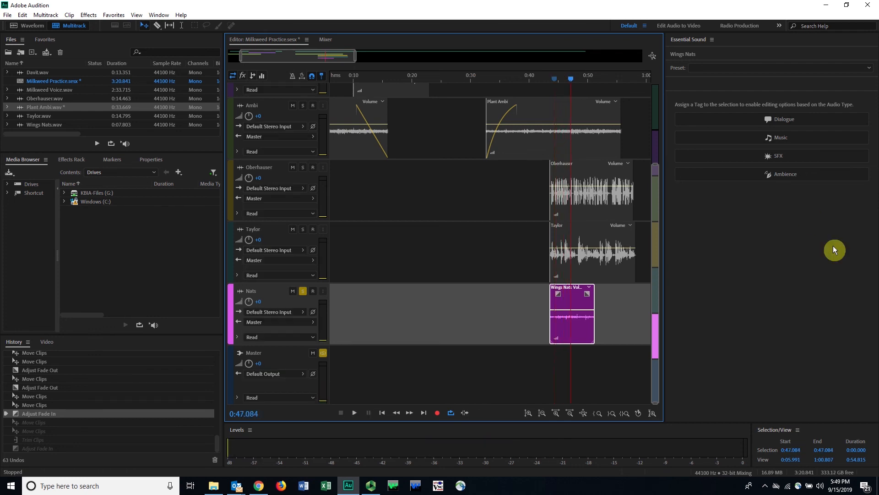
# Step: Amplify the whole Wings Nats source file in the Waveform editor, play it from about 0:44.7, and return to the multitrack session
pyautogui.doubleClick(575, 329)
pyautogui.moveTo(417, 98); pyautogui.dragTo(417, 78)
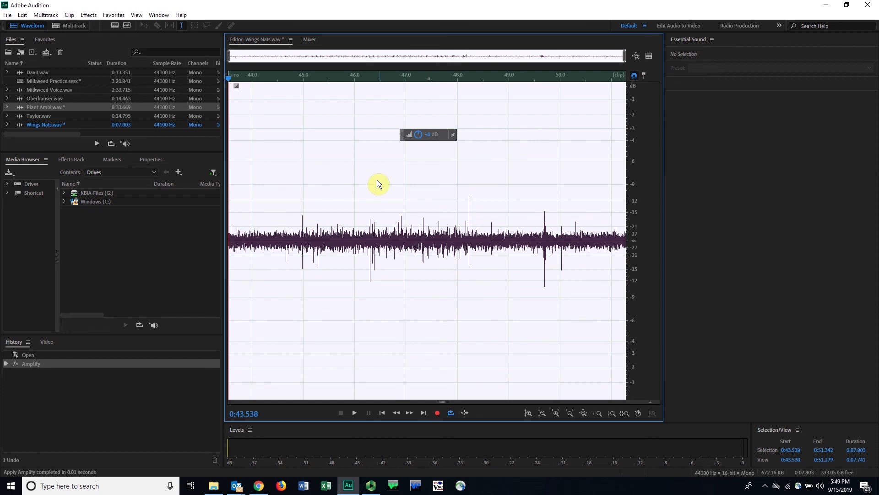
pyautogui.click(287, 164)
pyautogui.press('space')
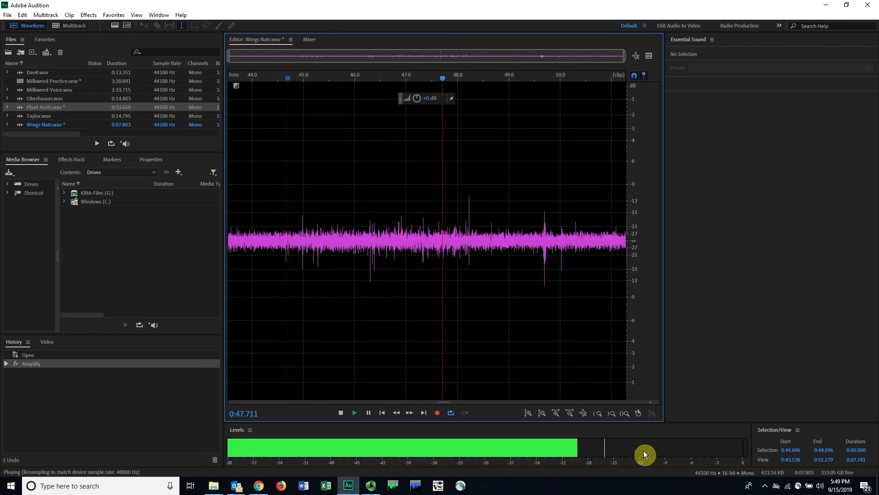
pyautogui.press('space')
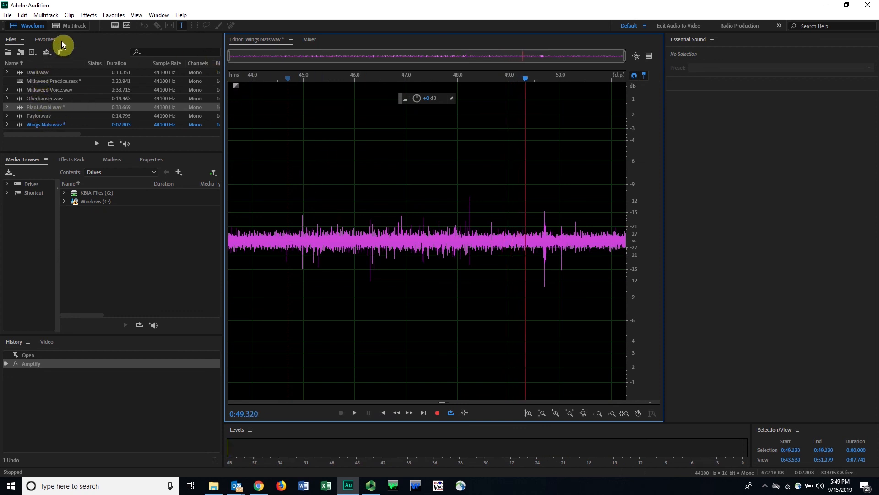
pyautogui.click(73, 25)
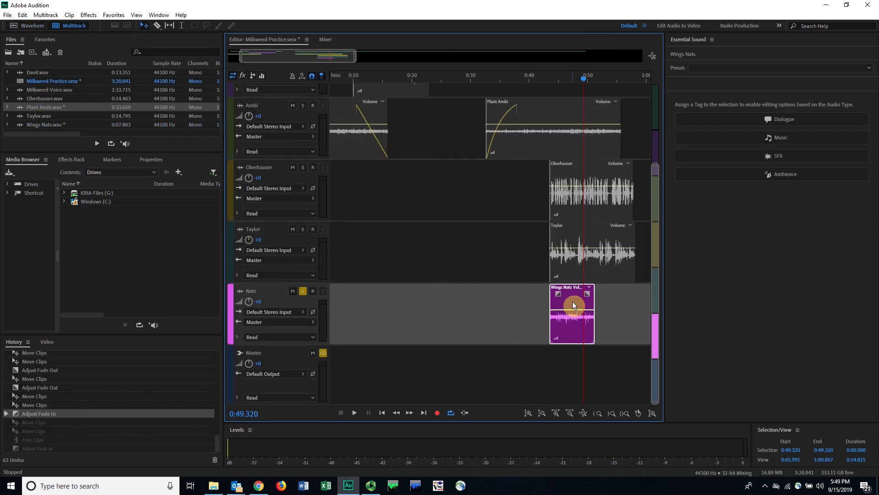
# Step: Play the amplified Wings Nats clip on the soloed Nats track from about 0:44.2
pyautogui.click(553, 81)
pyautogui.scroll(5, 549, 92)
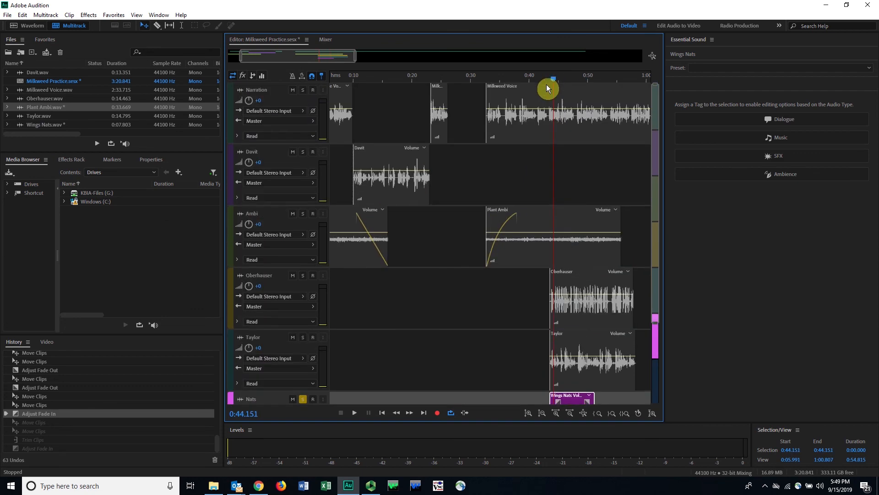
pyautogui.scroll(-4, 549, 114)
pyautogui.click(555, 86)
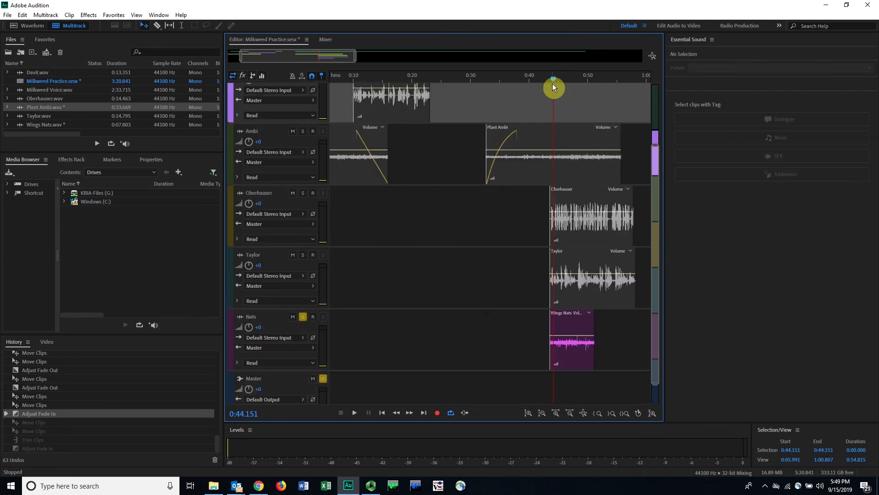
pyautogui.press('space')
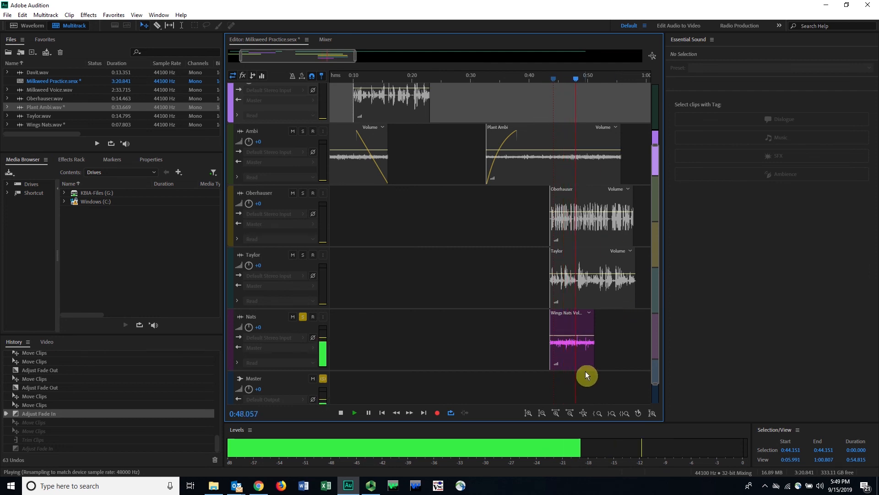
pyautogui.press('space')
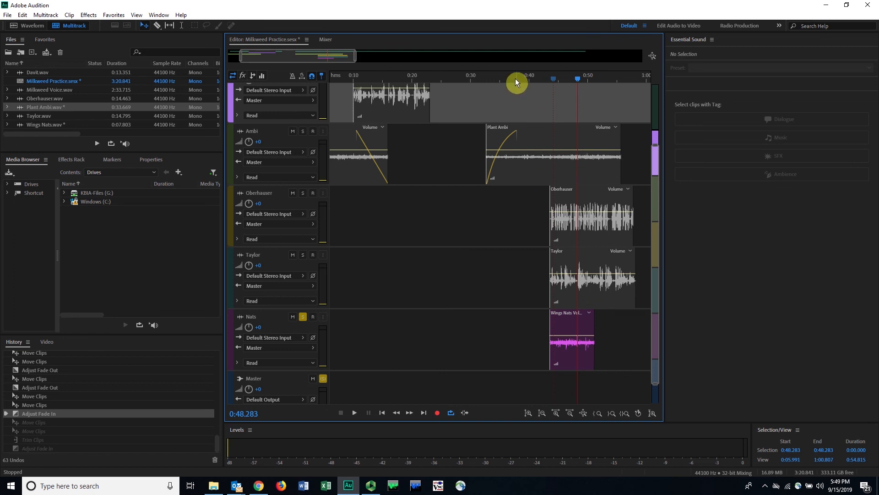
# Step: Examine where the narration, Davit interview, Plant Ambi and Wings Nats clips sit along the timeline
pyautogui.click(500, 81)
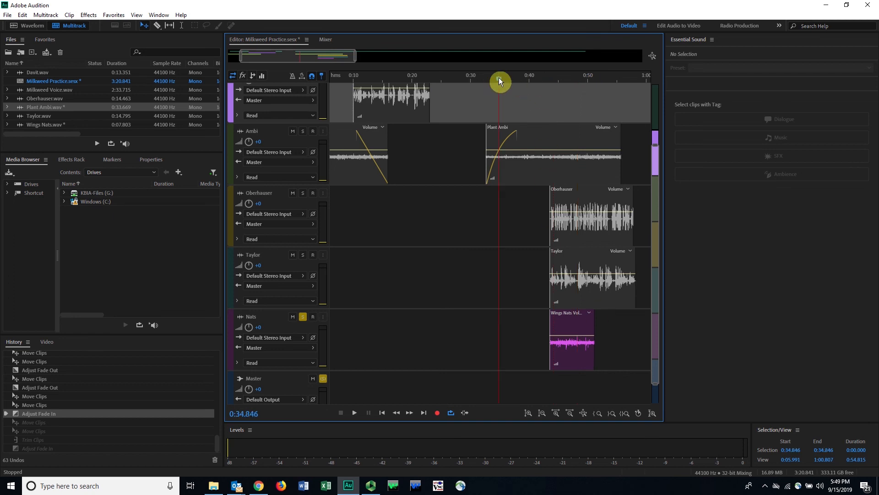
pyautogui.click(346, 78)
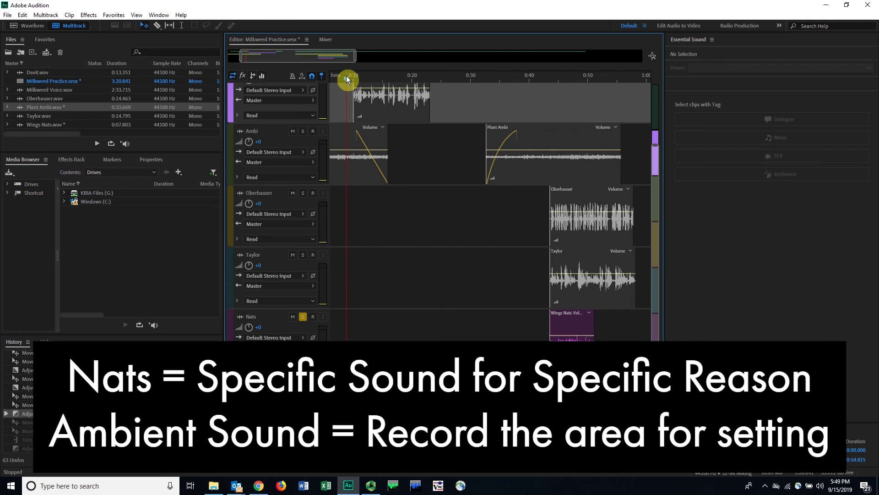
pyautogui.moveTo(559, 78); pyautogui.dragTo(551, 82)
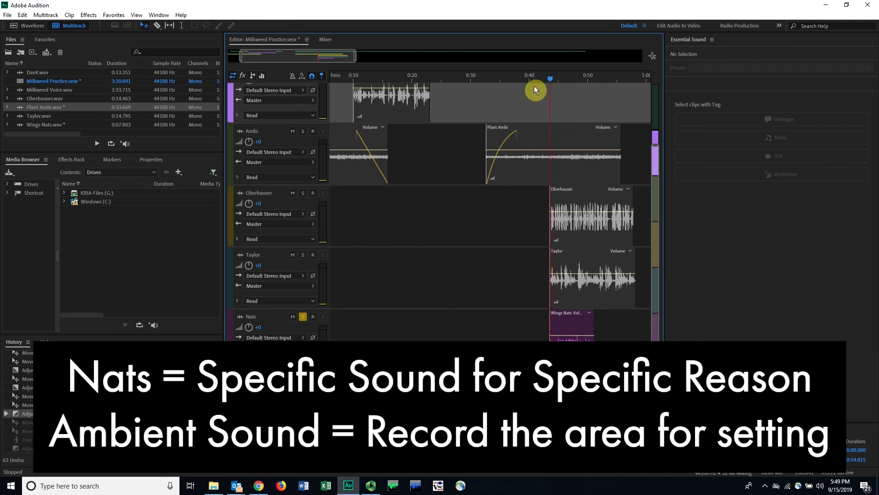
pyautogui.scroll(2, 367, 250)
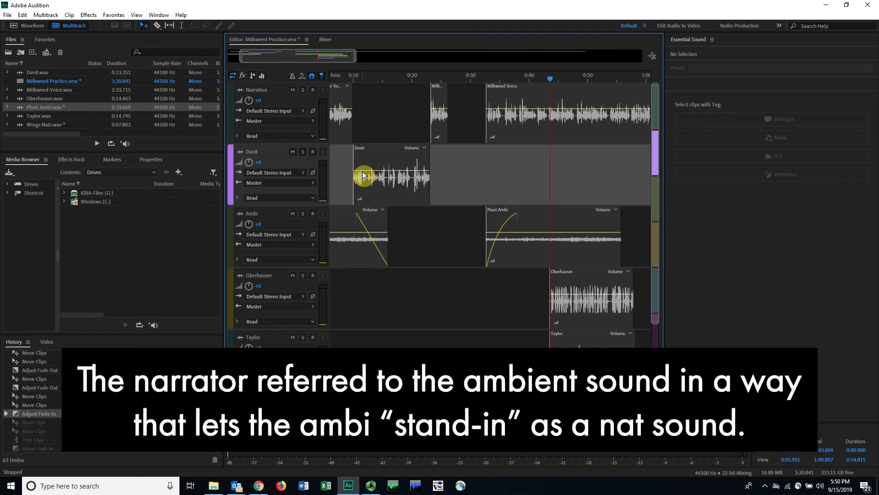
pyautogui.moveTo(353, 76); pyautogui.dragTo(315, 81)
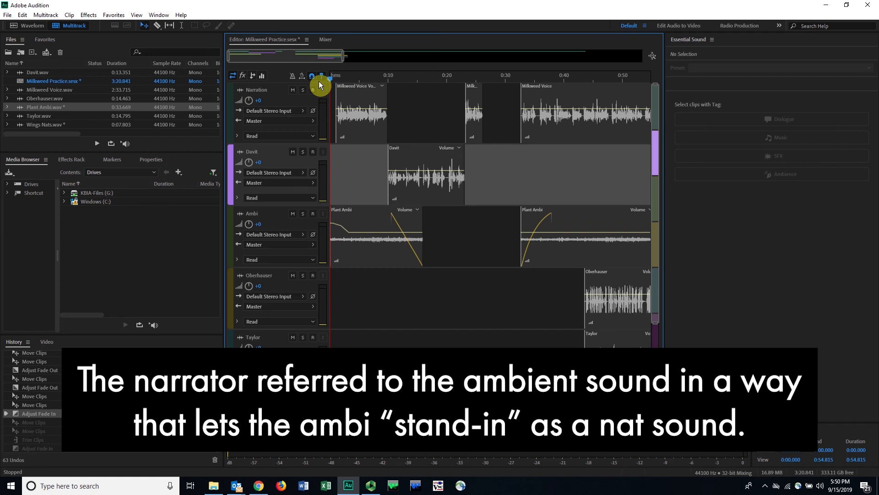
pyautogui.click(530, 80)
pyautogui.click(355, 77)
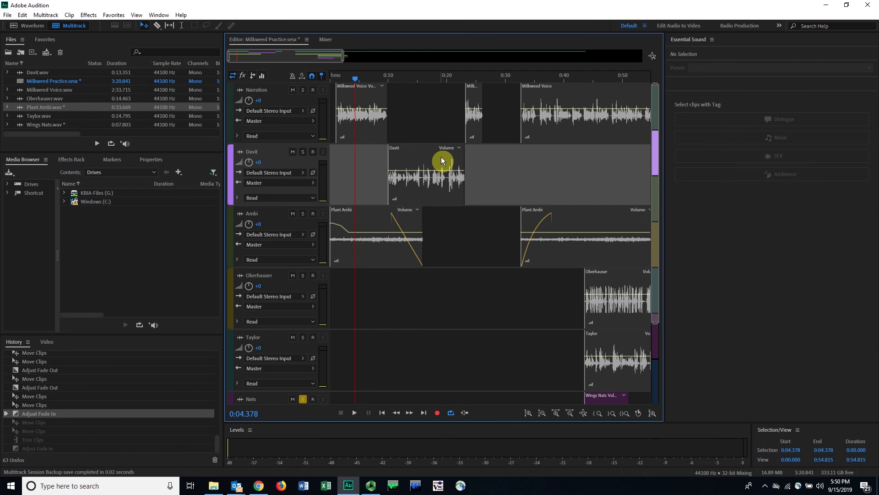
pyautogui.click(366, 120)
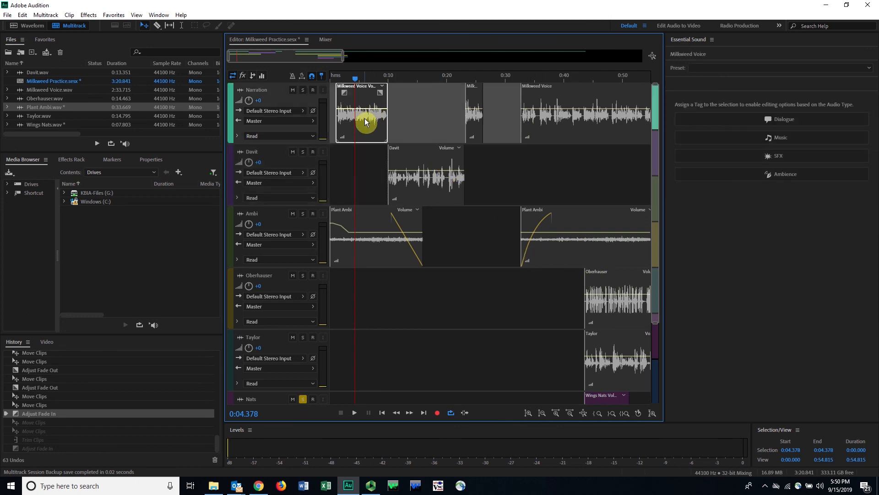
pyautogui.click(433, 187)
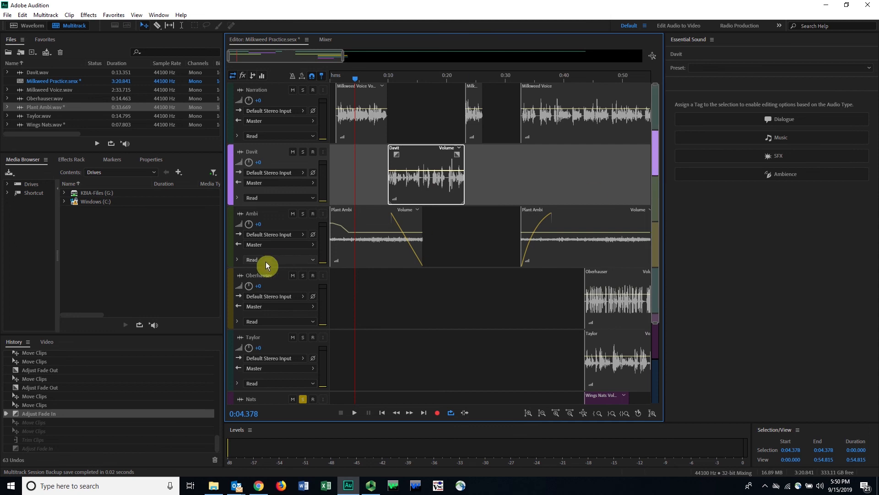
pyautogui.click(380, 251)
pyautogui.moveTo(656, 156); pyautogui.dragTo(639, 98)
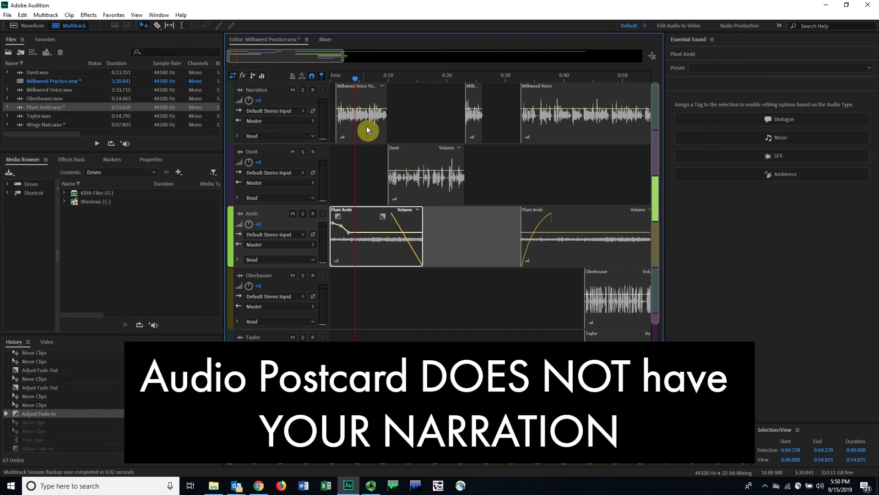
# Step: Mute the Narration track and select the Davit interview track
pyautogui.doubleClick(251, 90)
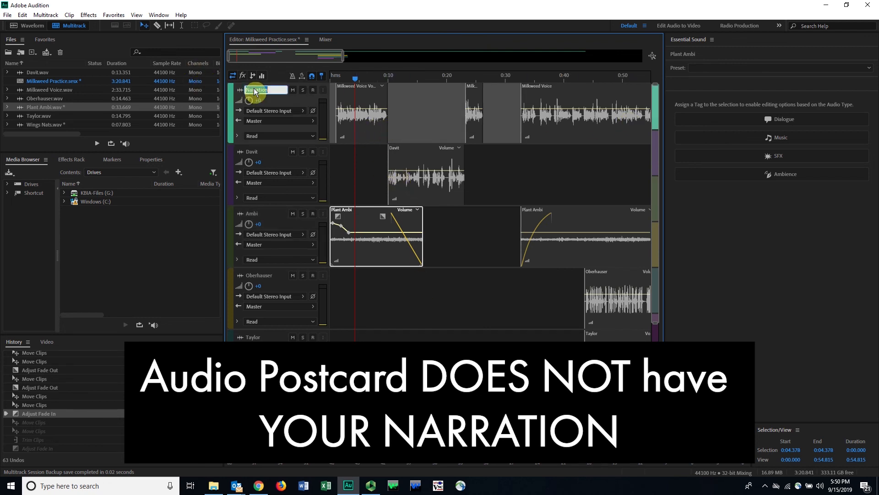
pyautogui.click(292, 91)
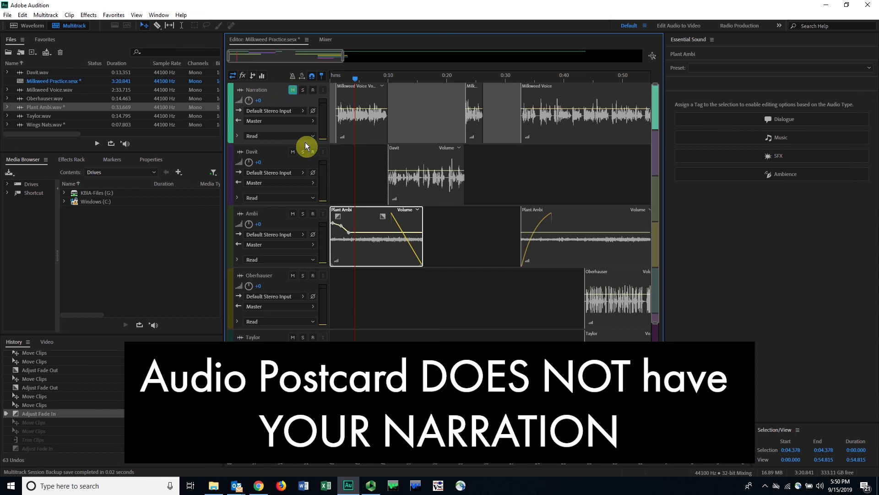
pyautogui.click(356, 180)
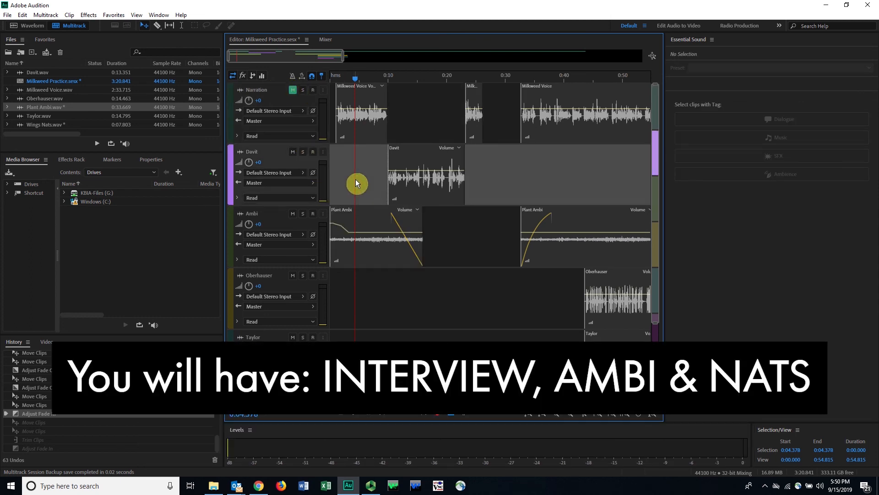